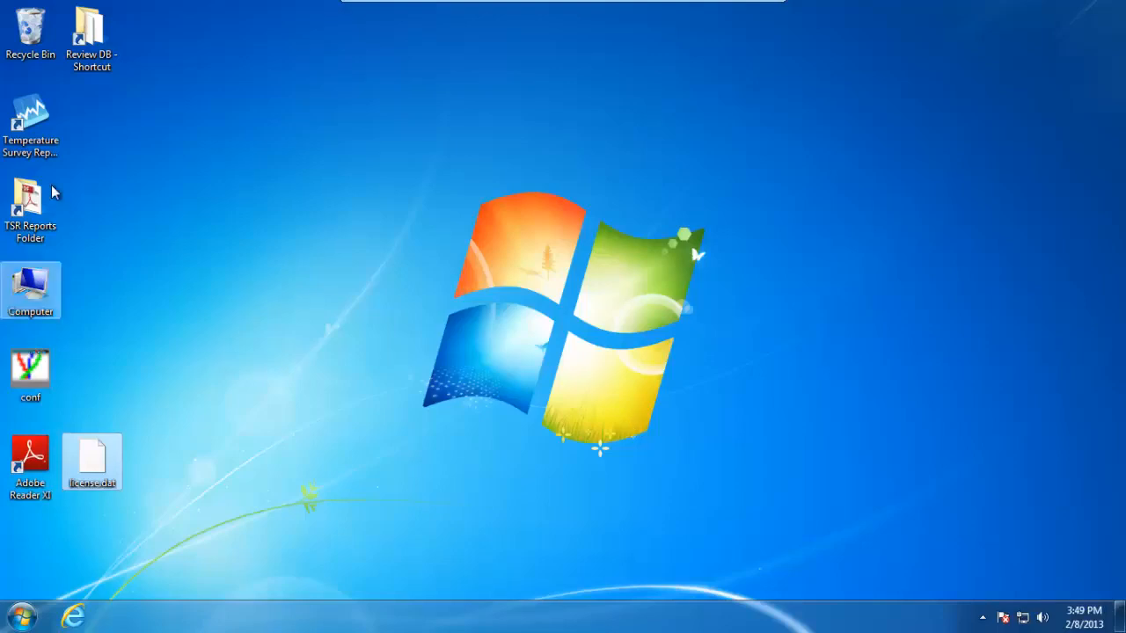
Start the Temperature Survey Report program and dismiss its startup notice.
{"action": "key", "text": "super"}
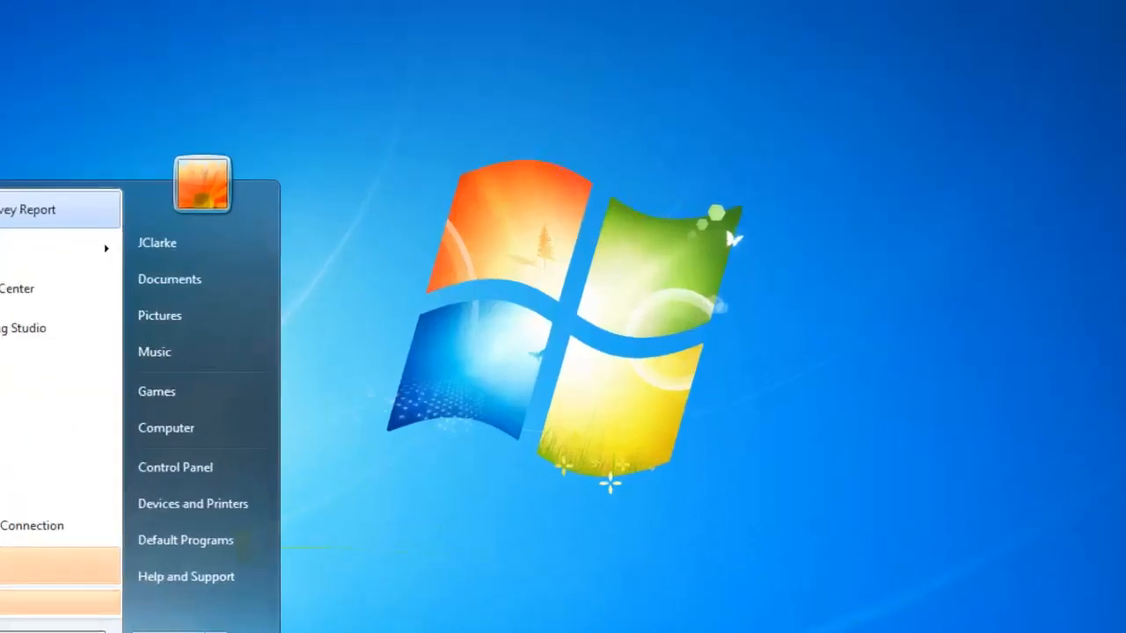
{"action": "key", "text": "Return"}
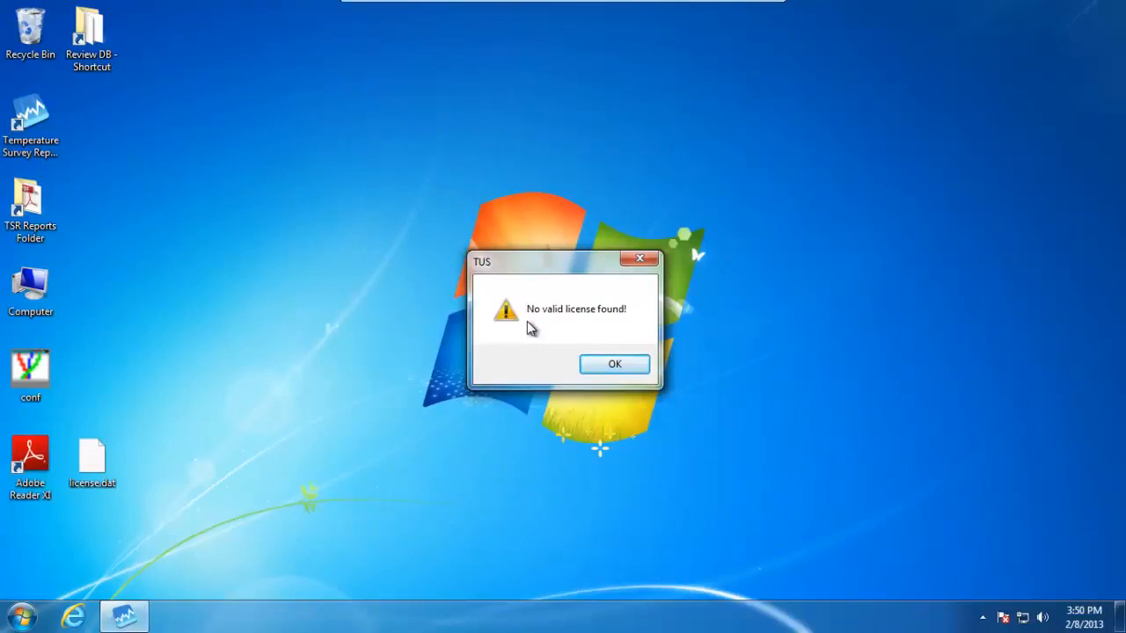
{"action": "left_click", "coordinate": [647, 368]}
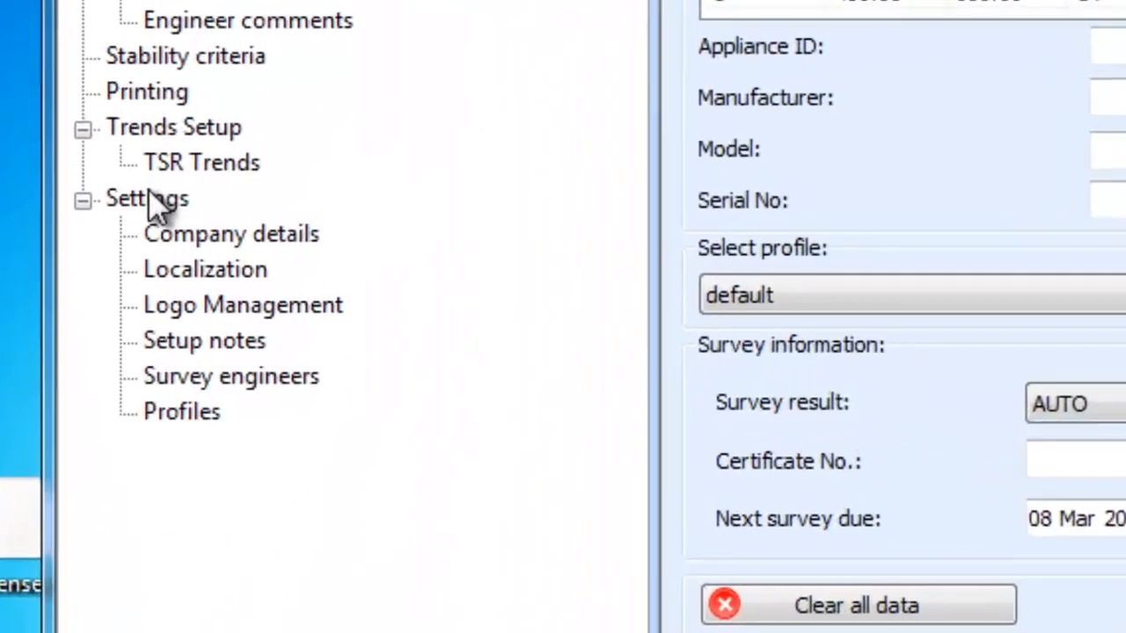
View the license information in the company settings and open the activation form.
{"action": "left_click", "coordinate": [142, 322]}
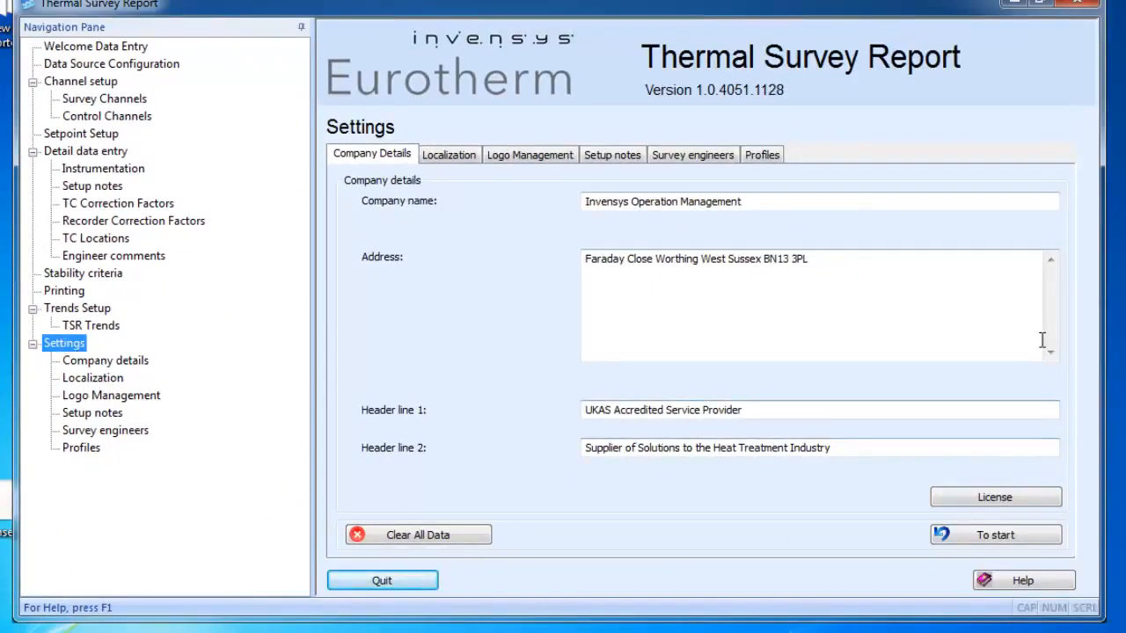
{"action": "left_click", "coordinate": [1025, 496]}
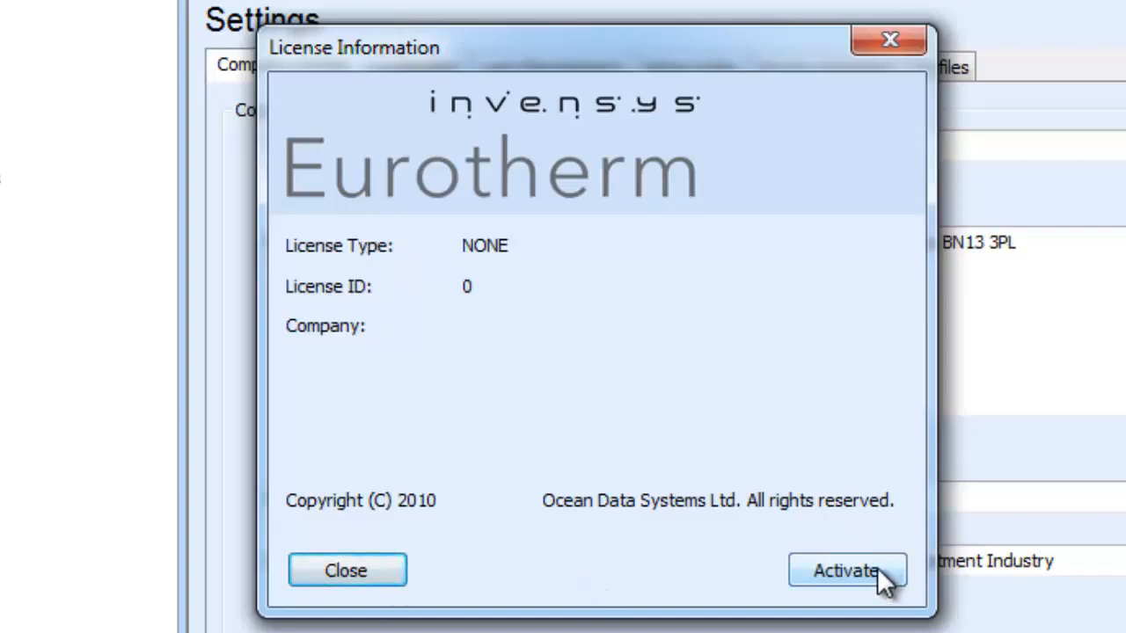
{"action": "left_click", "coordinate": [877, 567]}
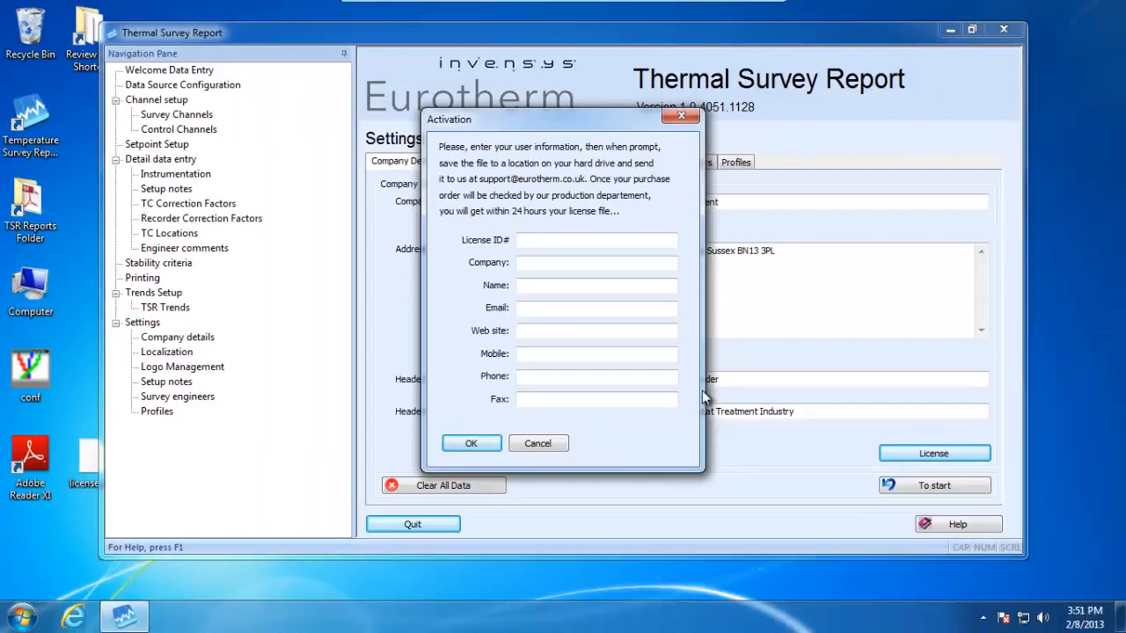
Locate activation.dat and its path in the Documents library's Eurotherm\TUS folder, then close the folder and cancel the activation form.
{"action": "left_click", "coordinate": [21, 616]}
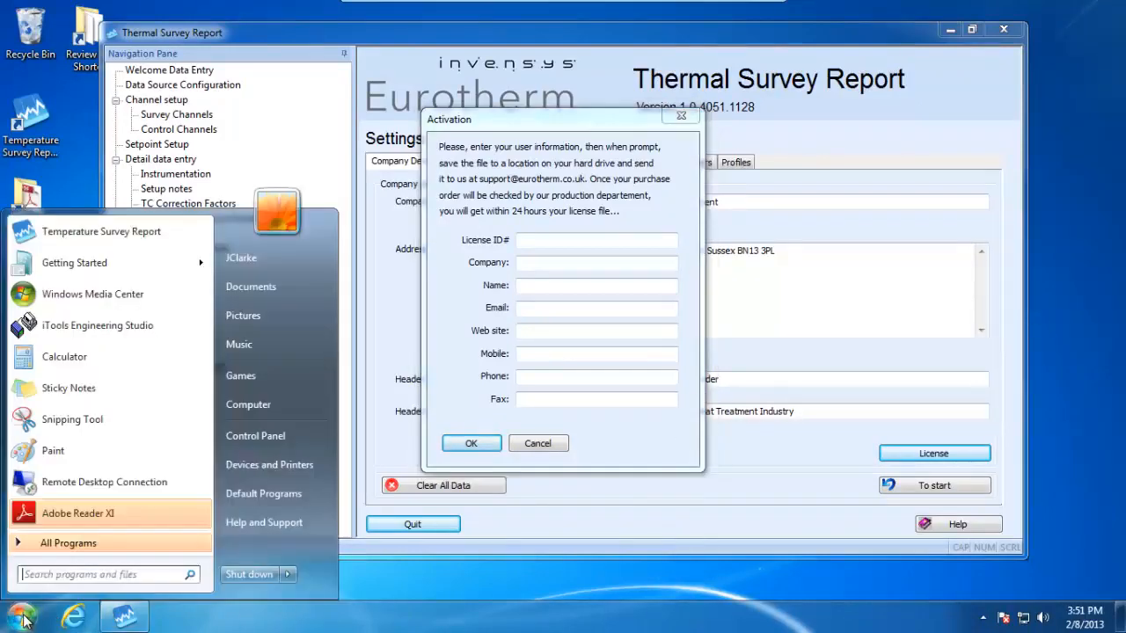
{"action": "left_click", "coordinate": [271, 281]}
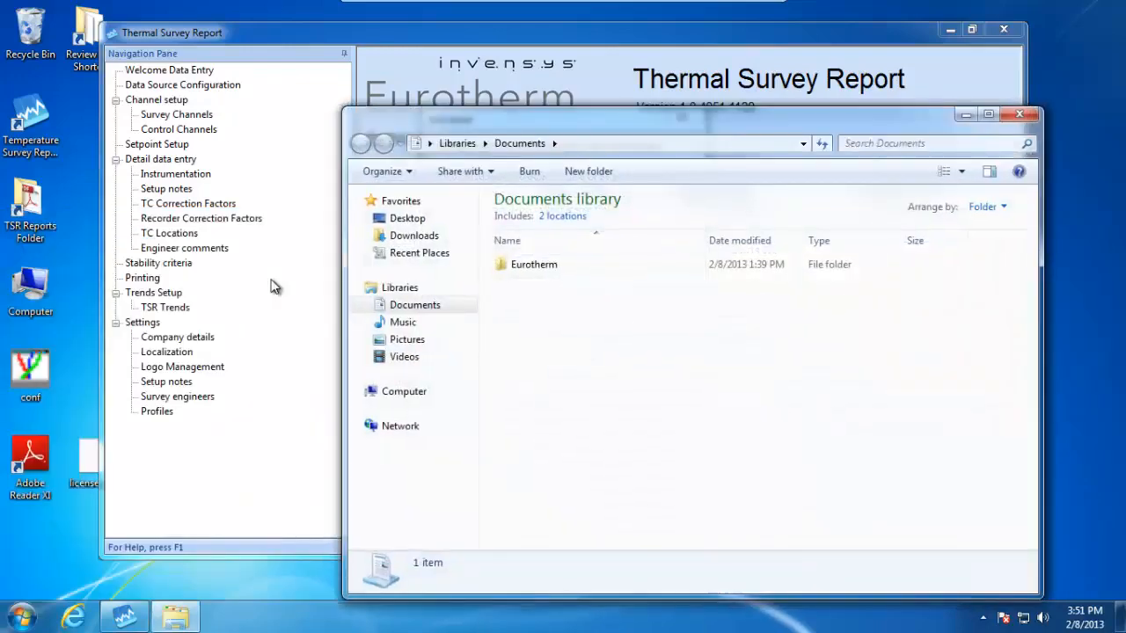
{"action": "double_click", "coordinate": [521, 268]}
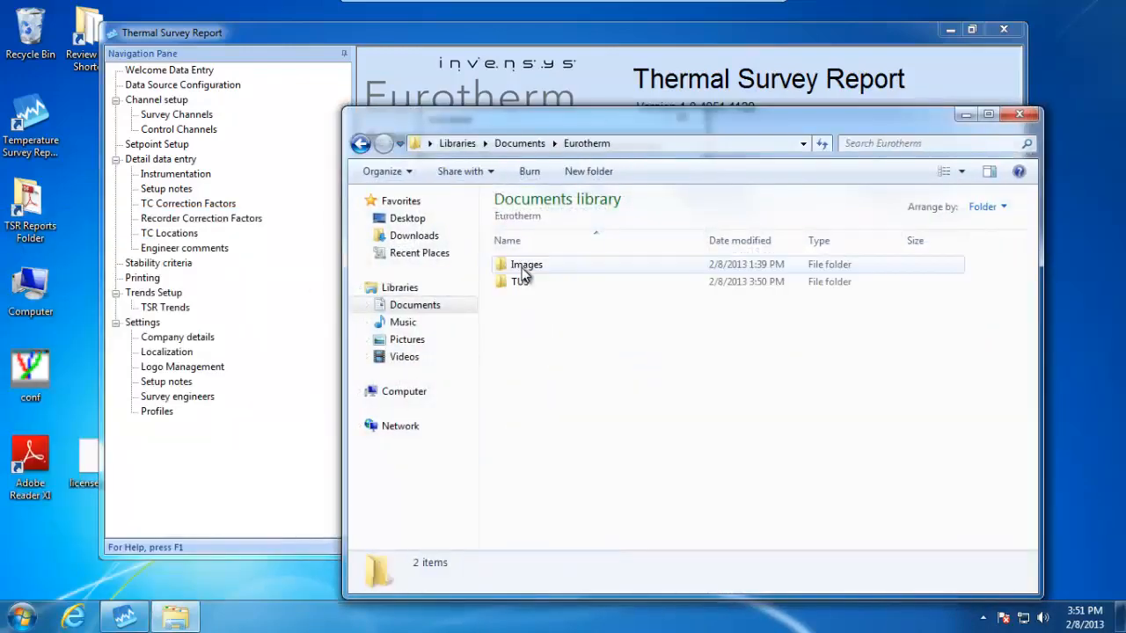
{"action": "double_click", "coordinate": [525, 282]}
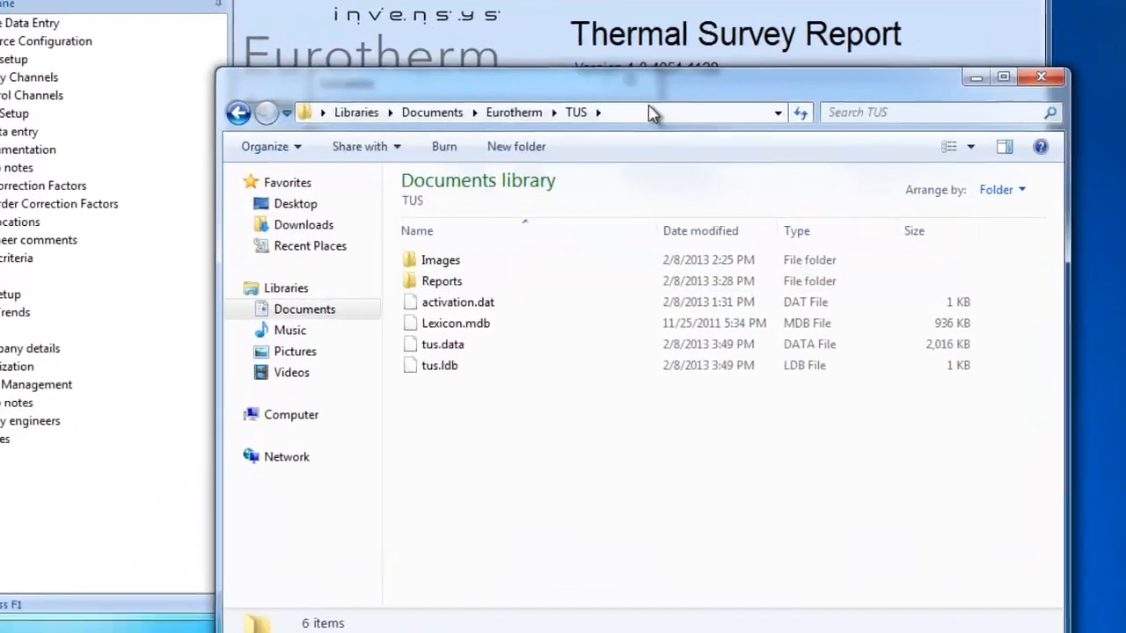
{"action": "left_click", "coordinate": [759, 143]}
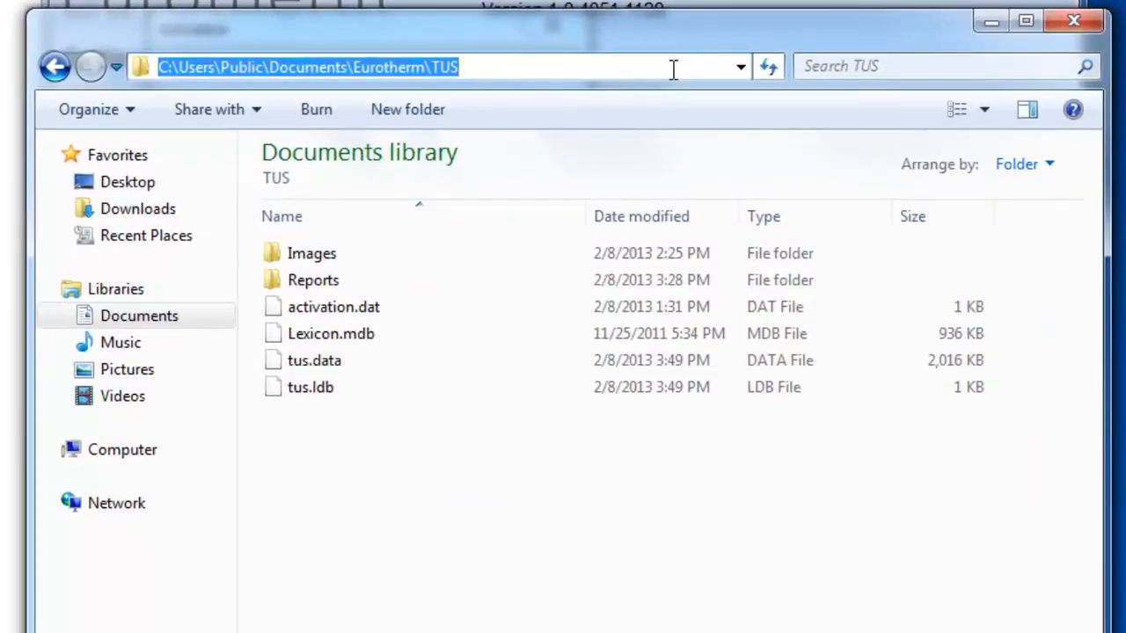
{"action": "left_click", "coordinate": [370, 317]}
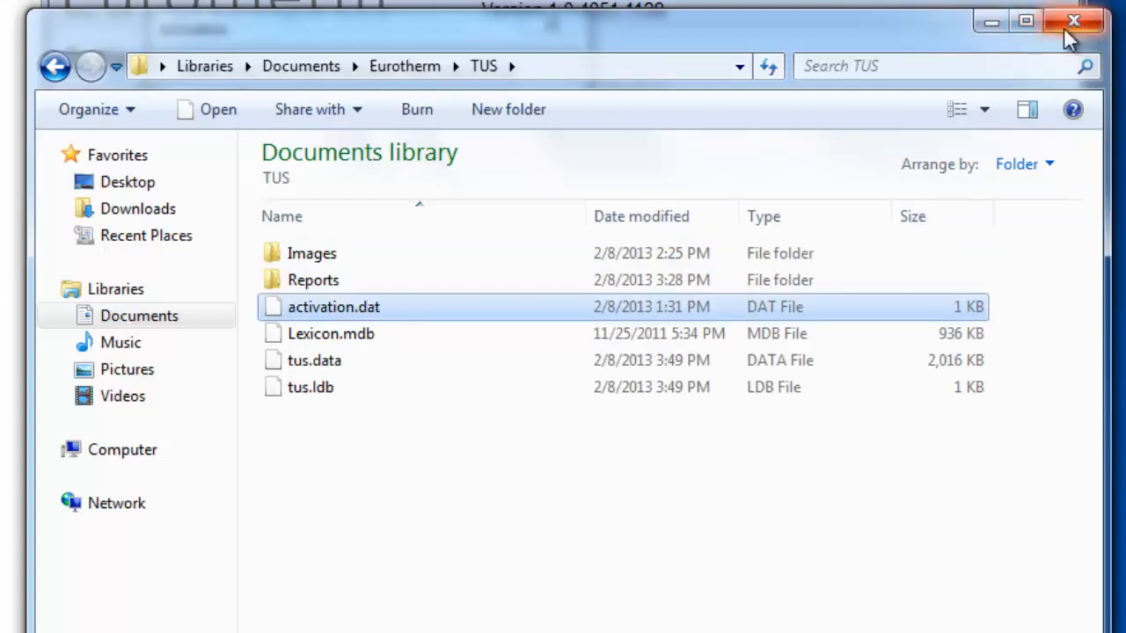
{"action": "left_click_drag", "start_coordinate": [935, 40], "coordinate": [925, 377]}
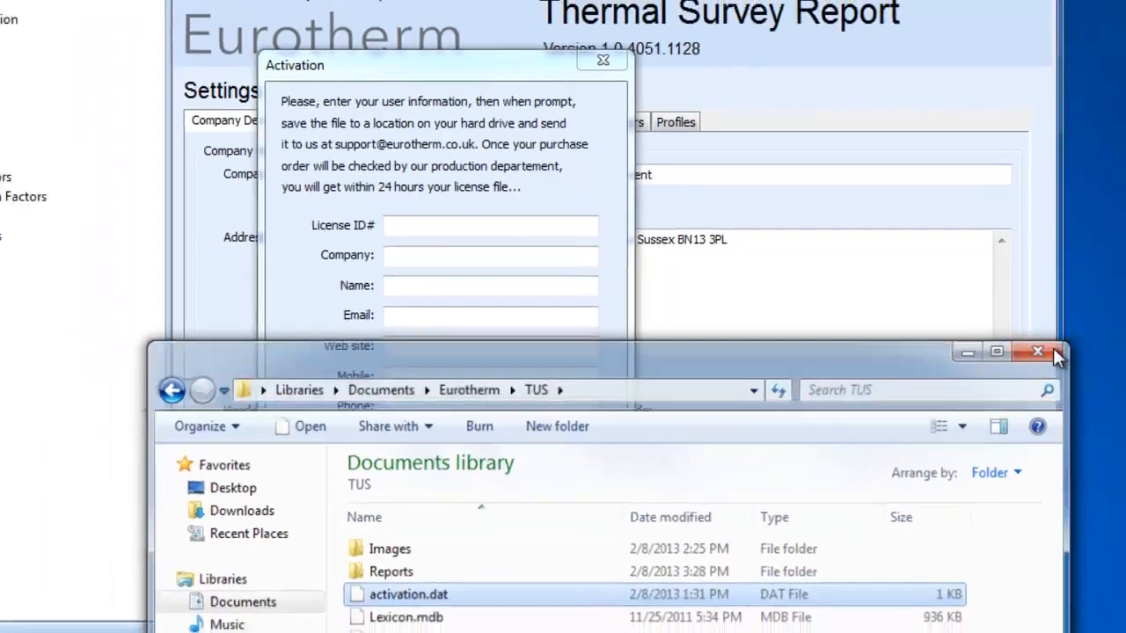
{"action": "left_click", "coordinate": [1062, 358]}
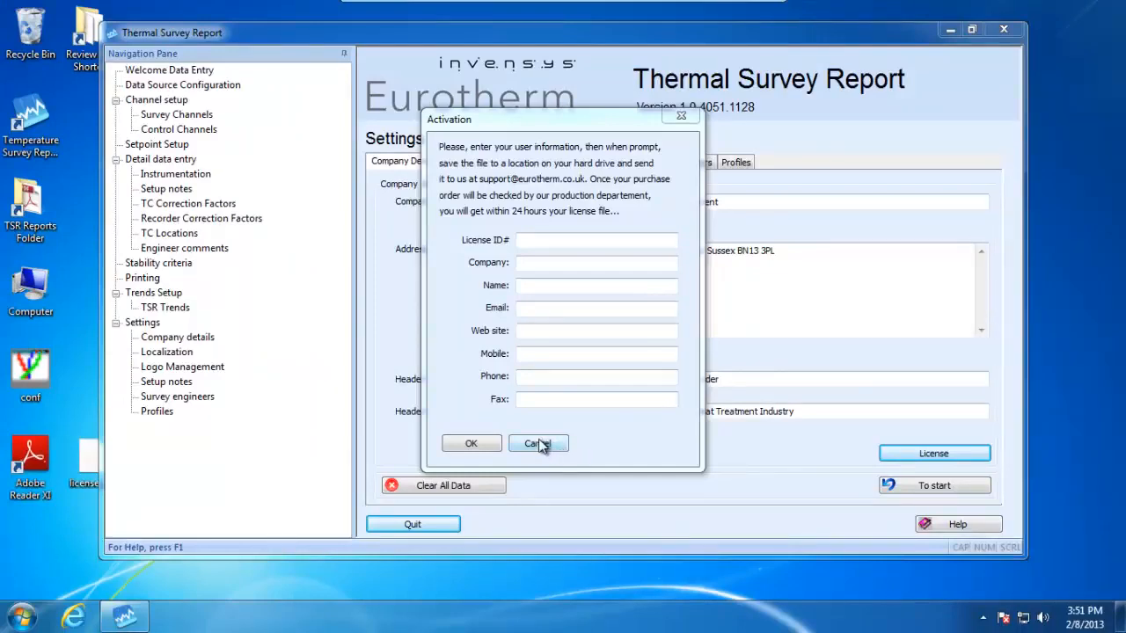
{"action": "left_click", "coordinate": [534, 445]}
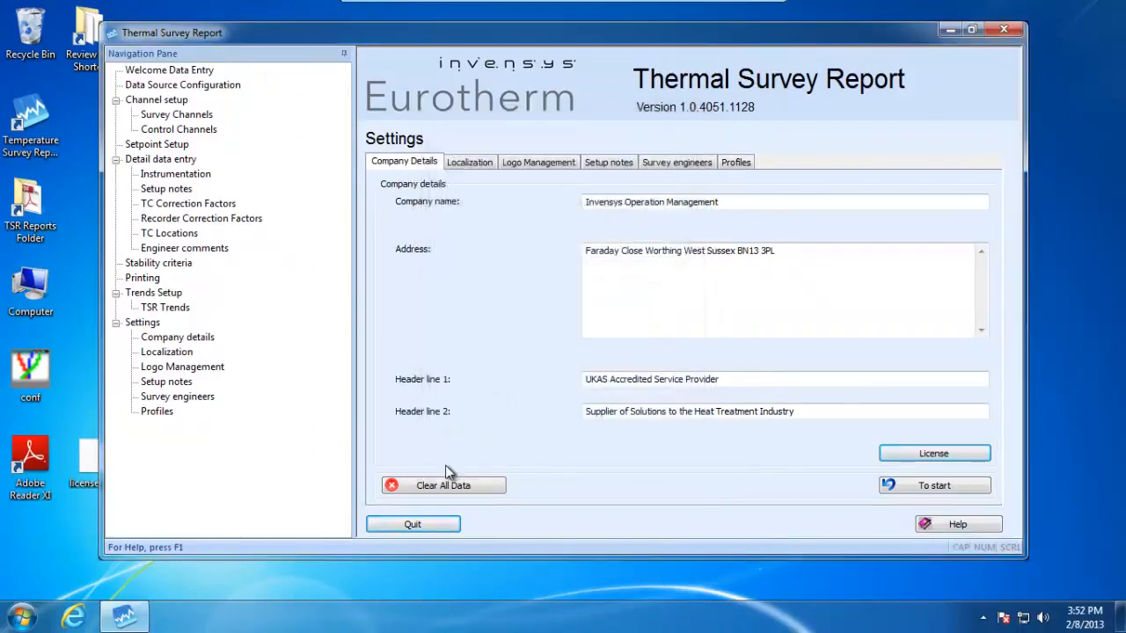
Move license.dat from the desktop into the Eurotherm\TUS folder of the Documents library and close the folder.
{"action": "left_click_drag", "start_coordinate": [304, 33], "coordinate": [378, 37]}
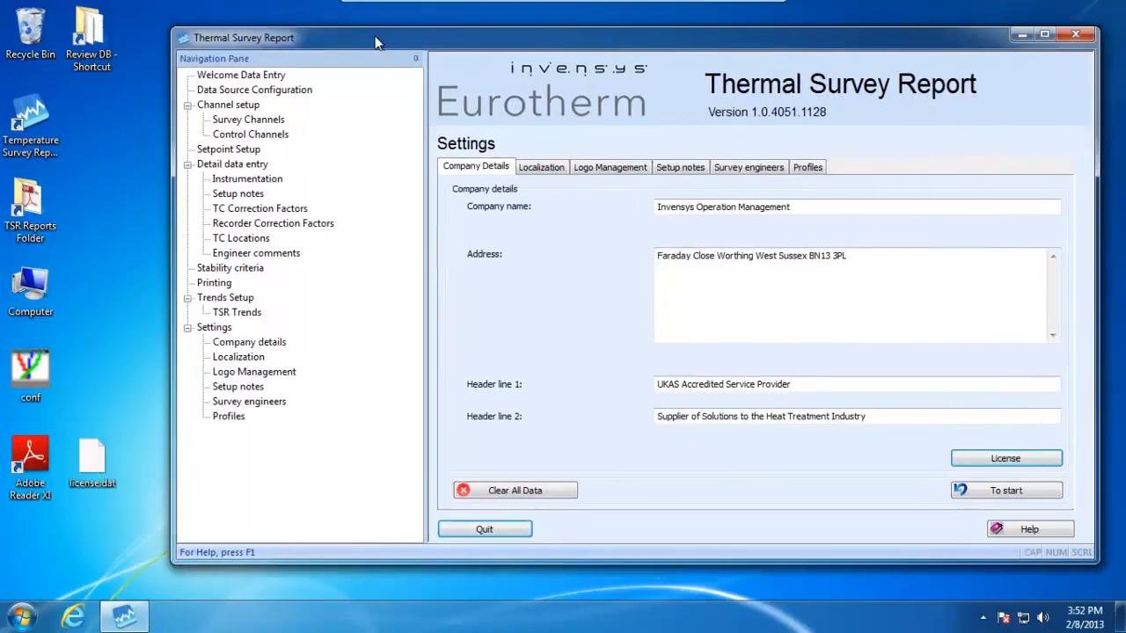
{"action": "left_click", "coordinate": [90, 471]}
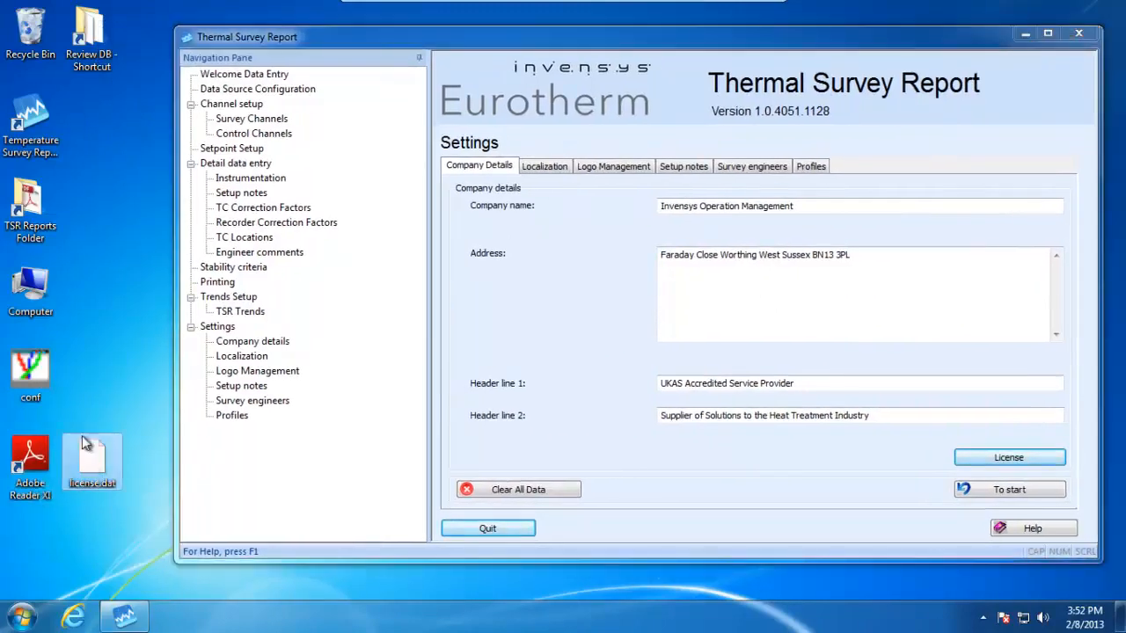
{"action": "left_click", "coordinate": [21, 617]}
{"action": "left_click", "coordinate": [249, 290]}
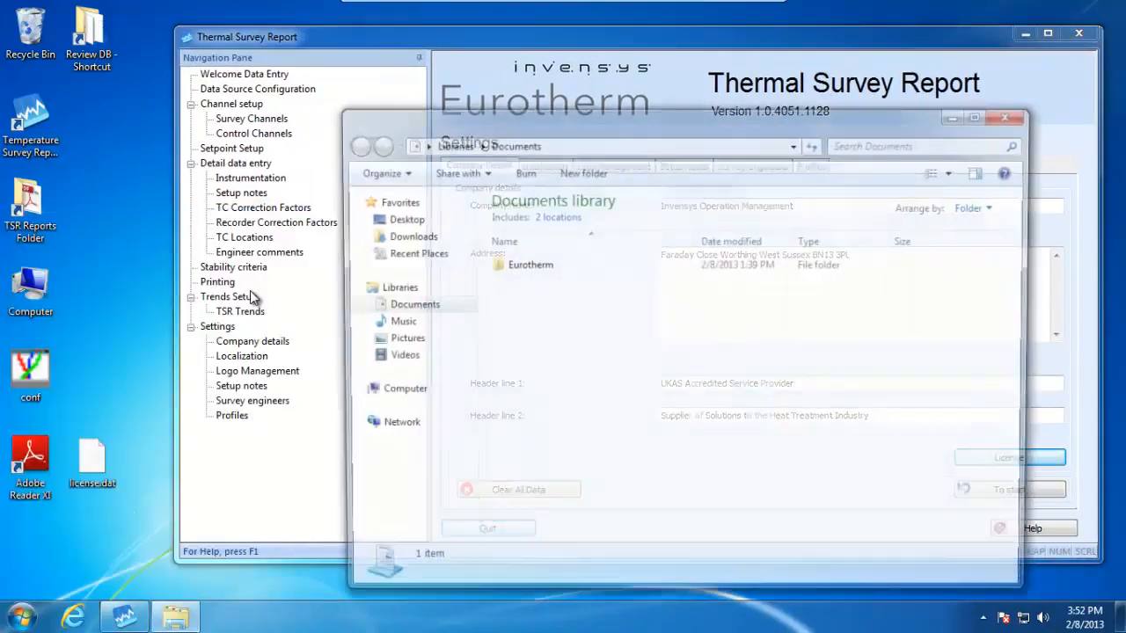
{"action": "double_click", "coordinate": [519, 270]}
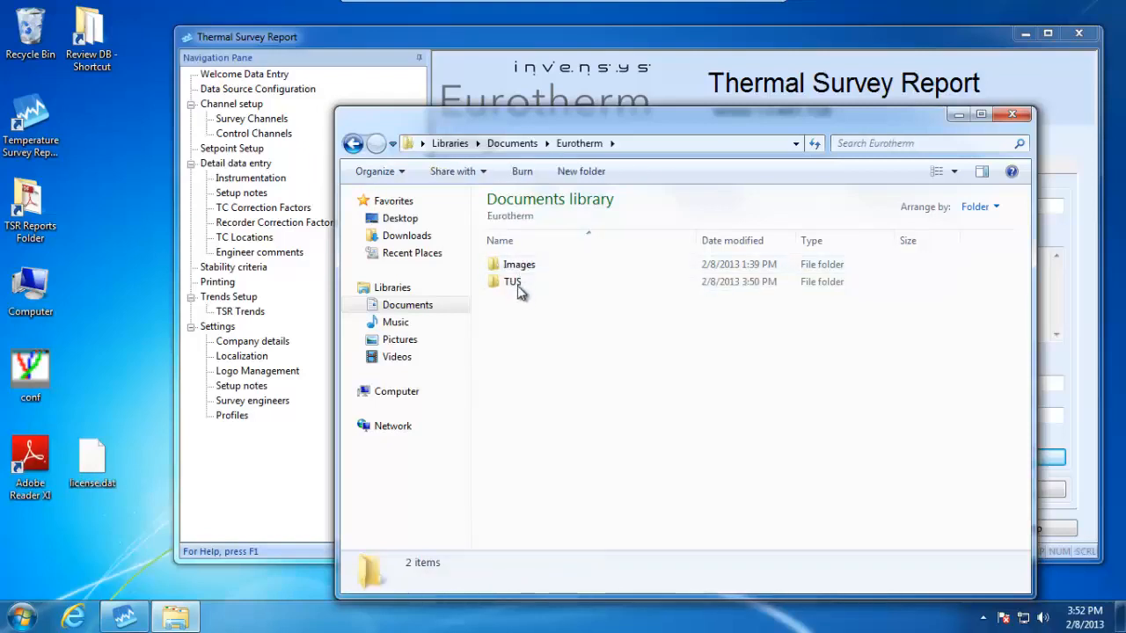
{"action": "double_click", "coordinate": [516, 285]}
{"action": "left_click_drag", "start_coordinate": [88, 471], "coordinate": [531, 434]}
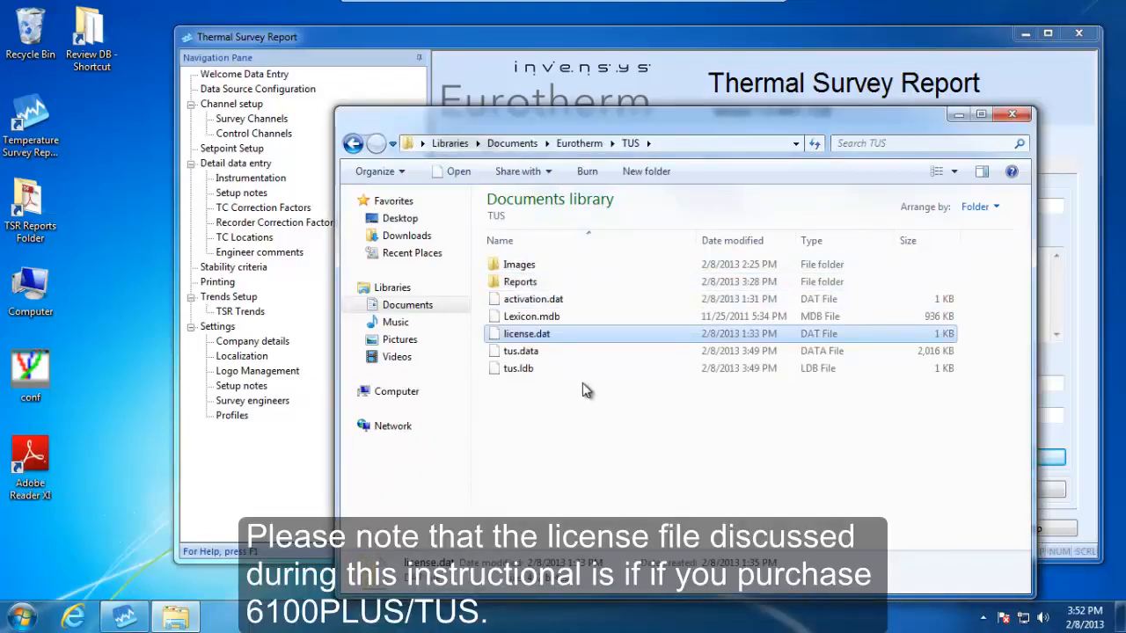
{"action": "left_click", "coordinate": [1012, 113]}
Restart Thermal Survey Report and check the license information in its settings.
{"action": "left_click", "coordinate": [1082, 38]}
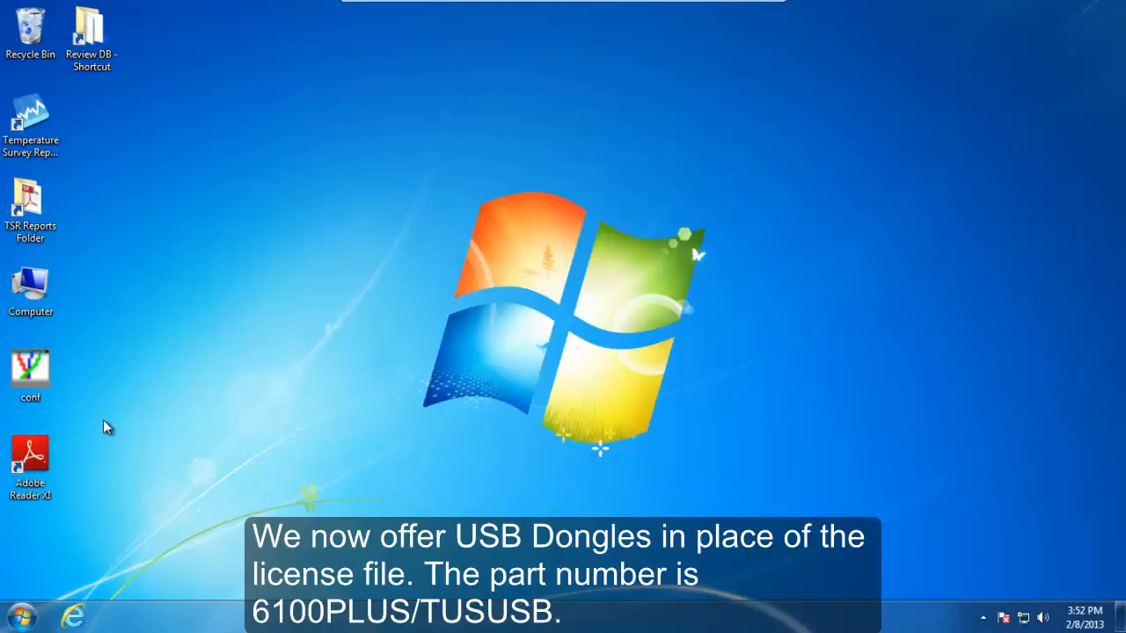
{"action": "double_click", "coordinate": [38, 143]}
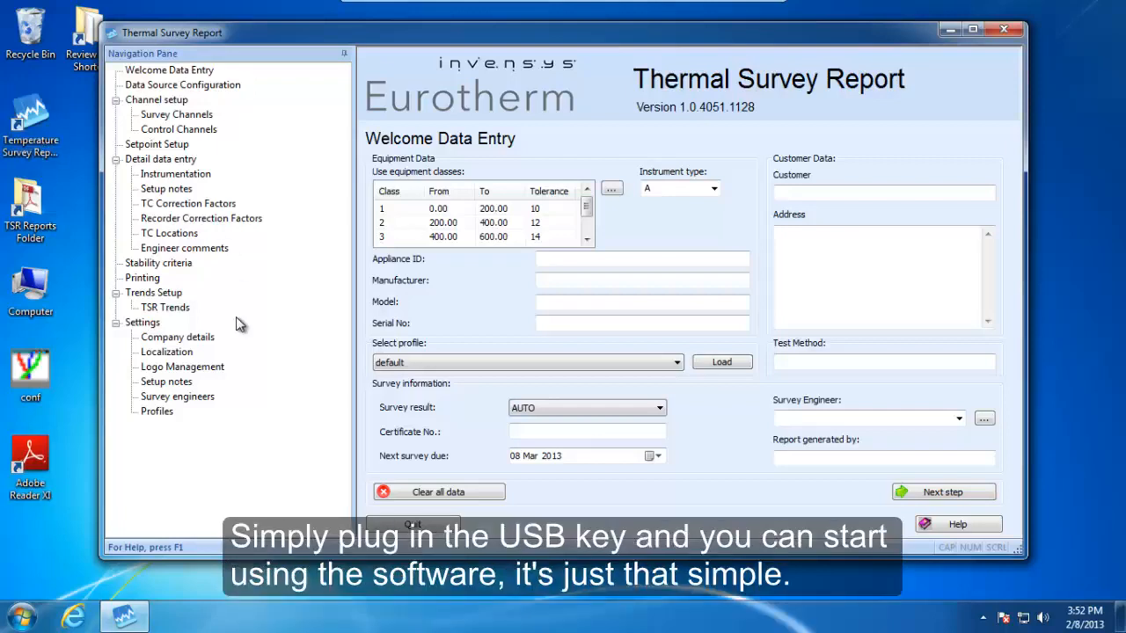
{"action": "left_click", "coordinate": [154, 327]}
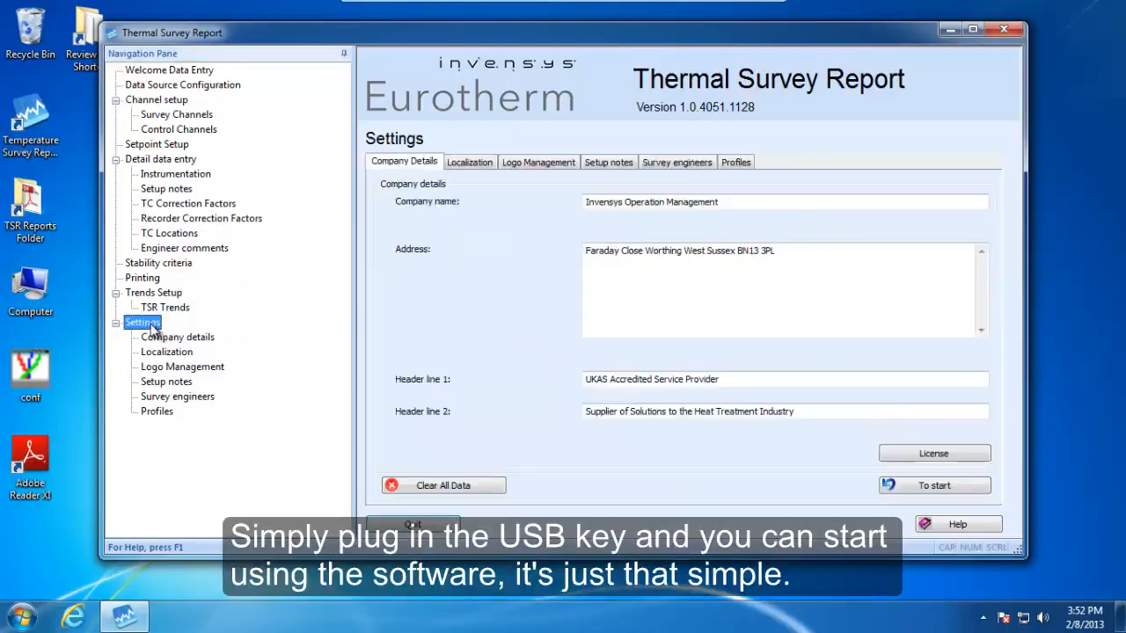
{"action": "left_click", "coordinate": [934, 453]}
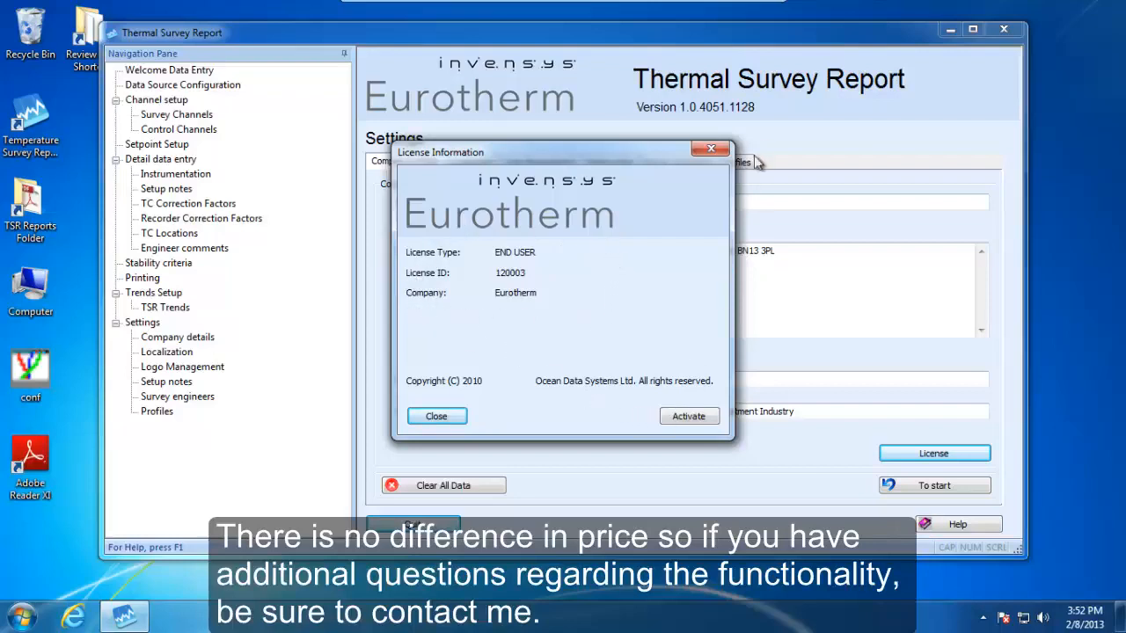
{"action": "left_click", "coordinate": [711, 149]}
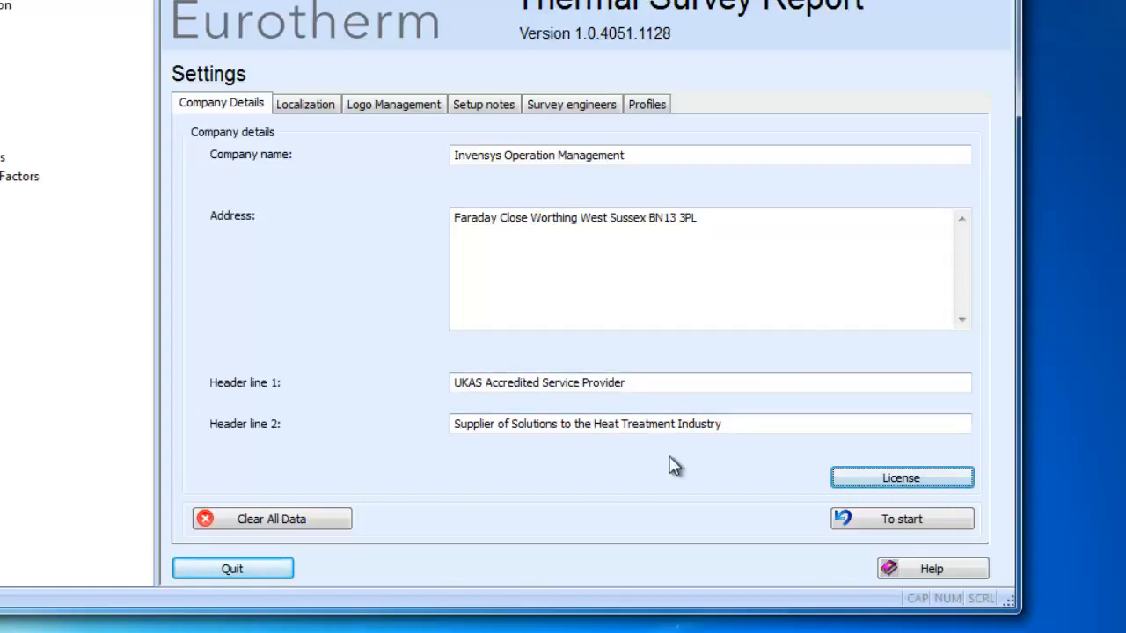
Review the Localization, Logo Management and Profiles settings, then return to the Welcome Data Entry page.
{"action": "left_click", "coordinate": [335, 100]}
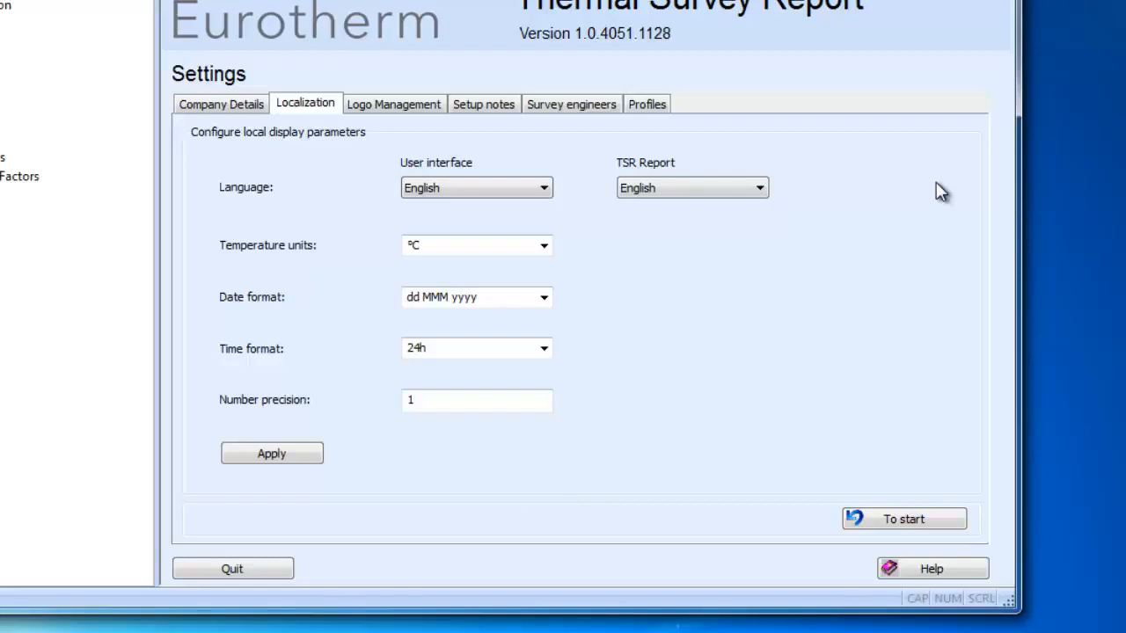
{"action": "left_click", "coordinate": [422, 108]}
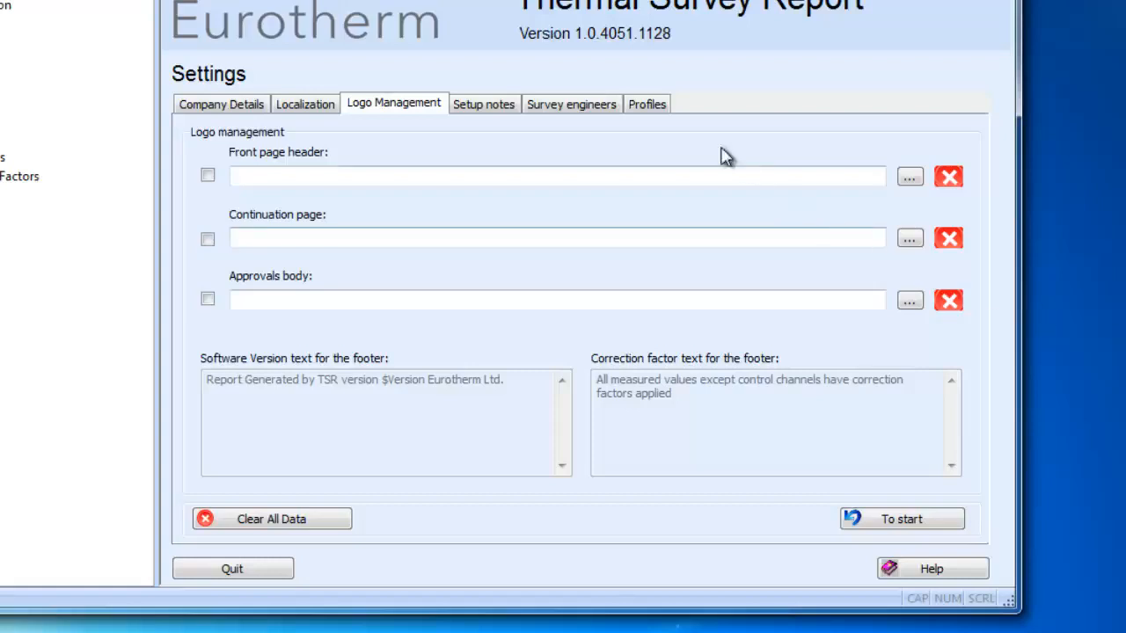
{"action": "left_click", "coordinate": [651, 104]}
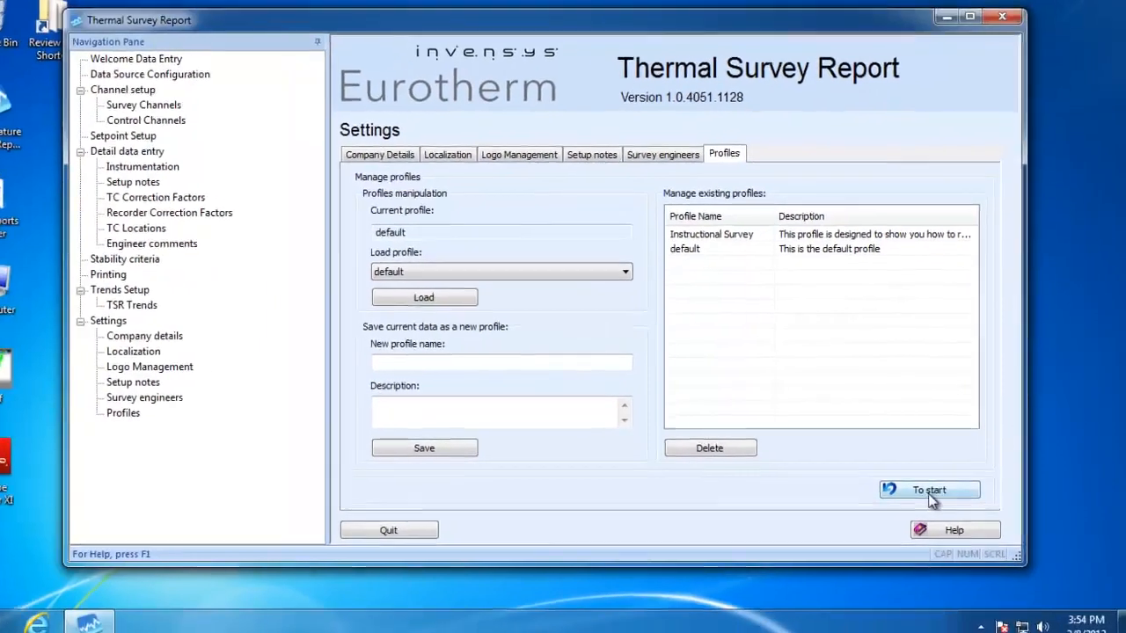
{"action": "left_click", "coordinate": [893, 519]}
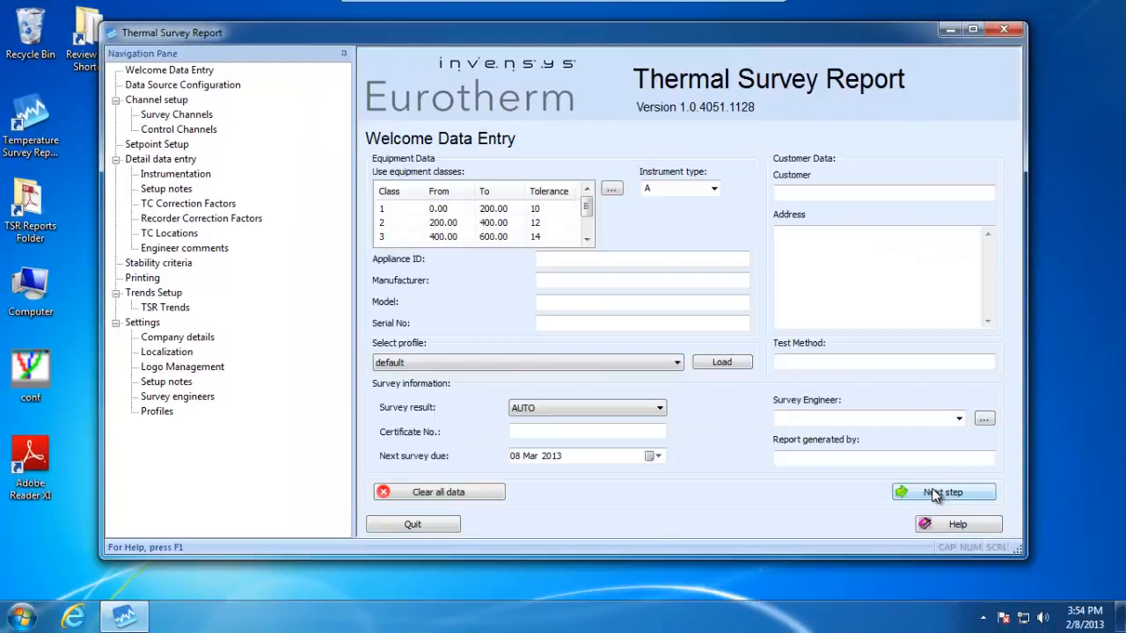
Maximize the program window and review the equipment class and temperature range configuration without changing it.
{"action": "left_click", "coordinate": [975, 31]}
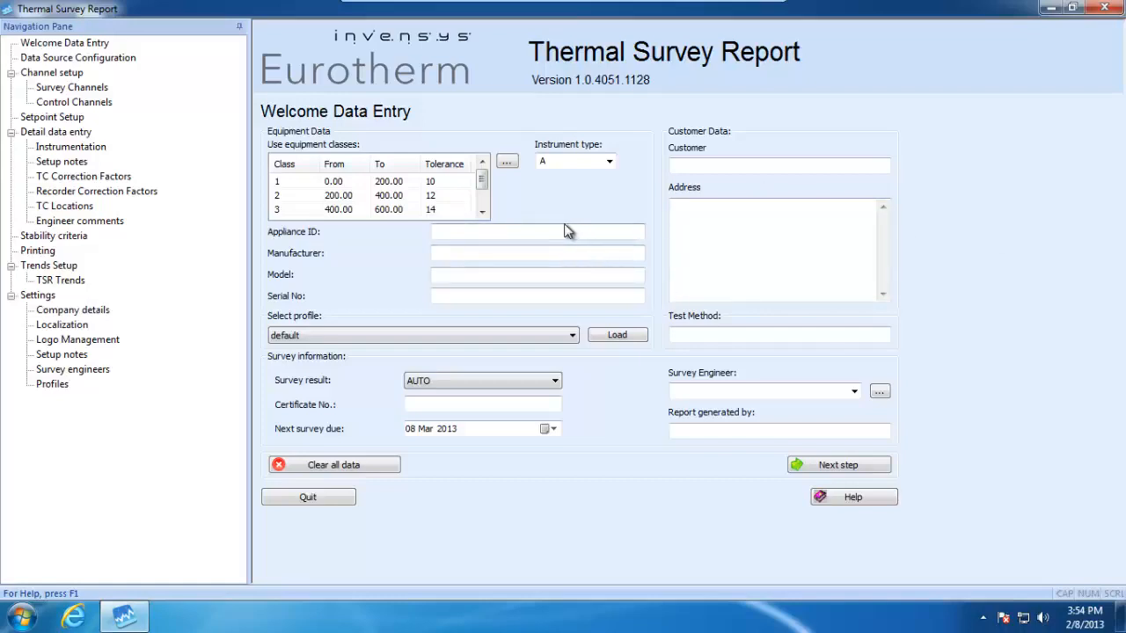
{"action": "left_click", "coordinate": [510, 164]}
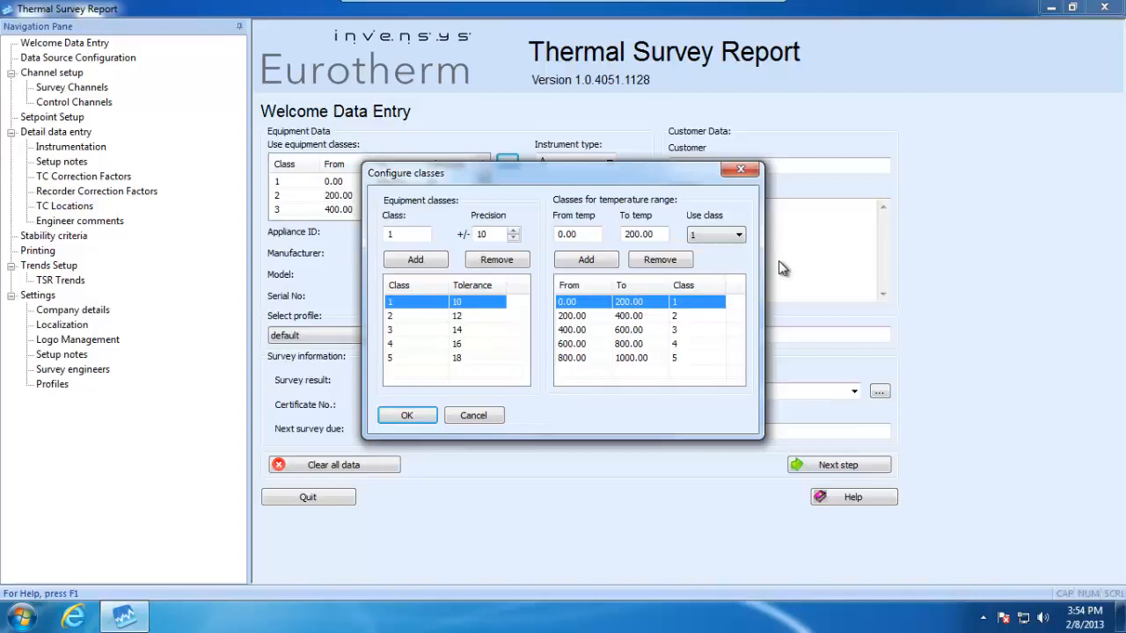
{"action": "left_click", "coordinate": [741, 169]}
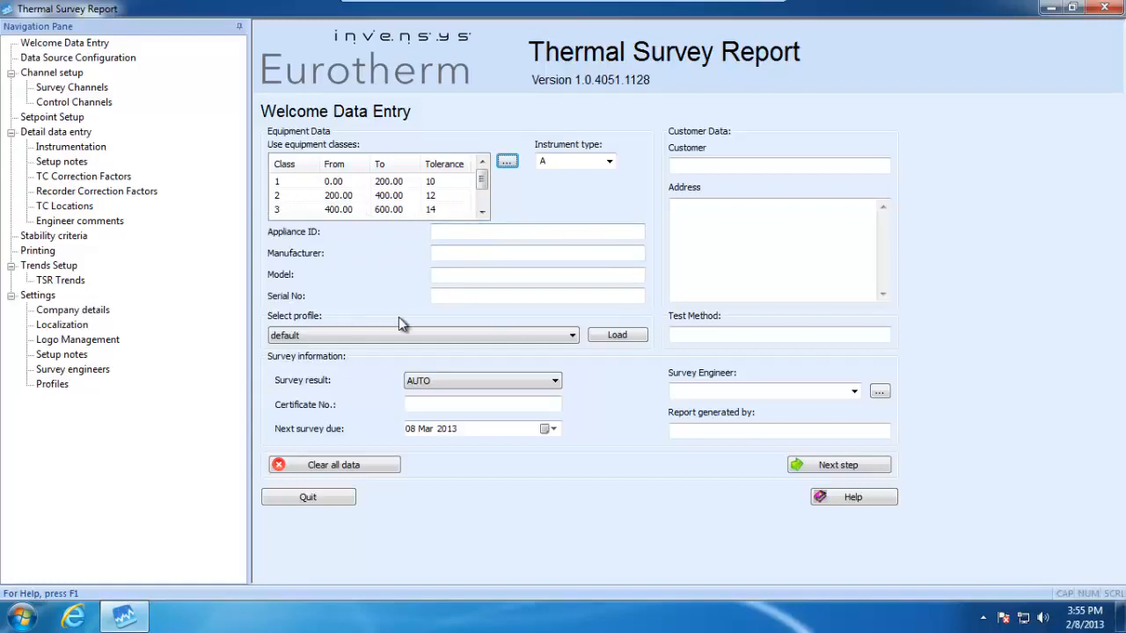
Load the Instructional Survey profile on the Welcome Data Entry page.
{"action": "left_click", "coordinate": [567, 339]}
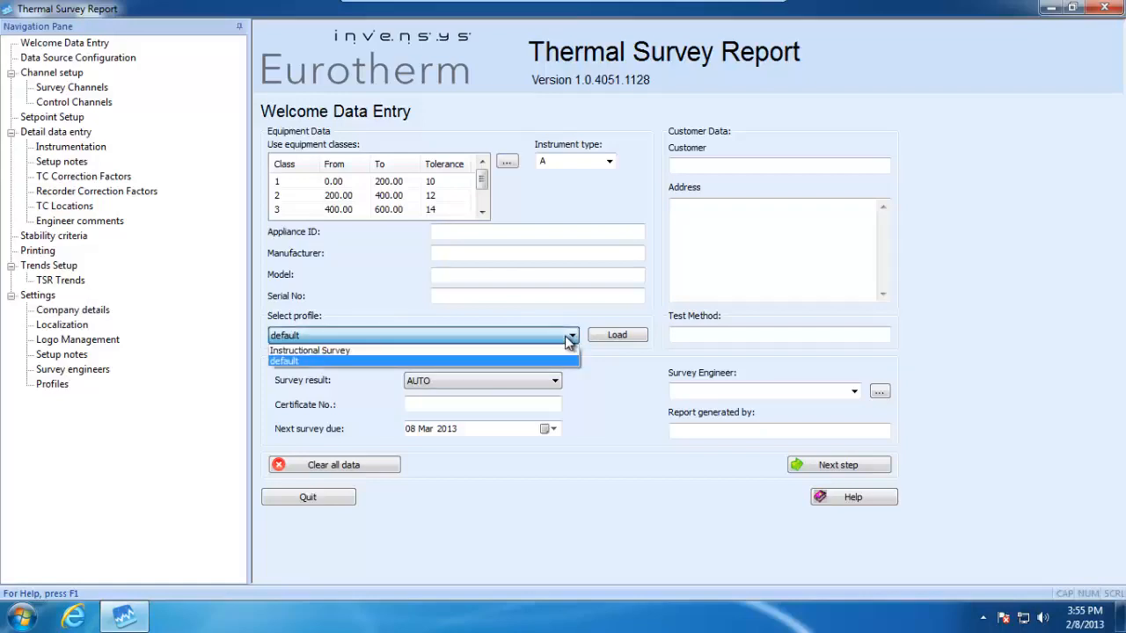
{"action": "left_click", "coordinate": [464, 352]}
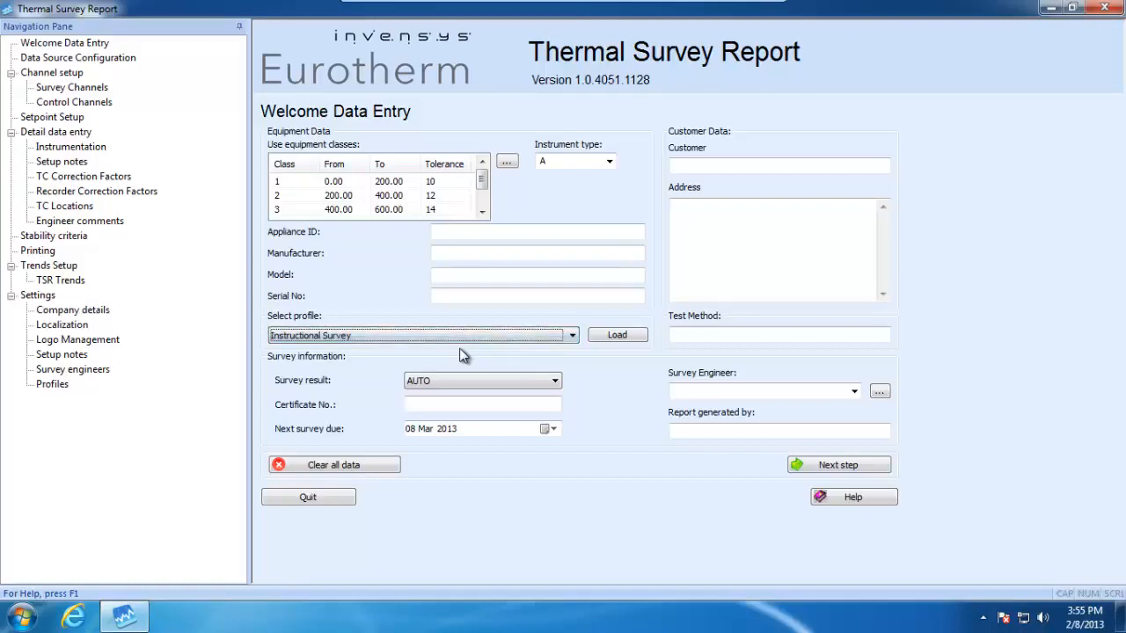
{"action": "left_click", "coordinate": [620, 335]}
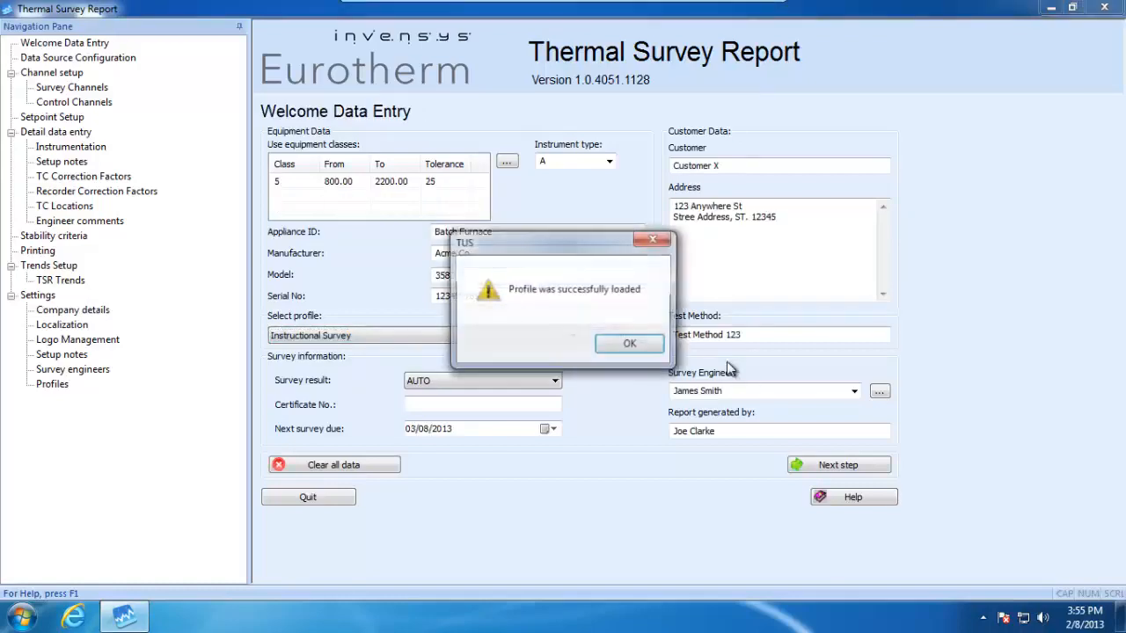
Dismiss the profile load message and review the survey result options, keeping AUTO.
{"action": "left_click", "coordinate": [652, 348]}
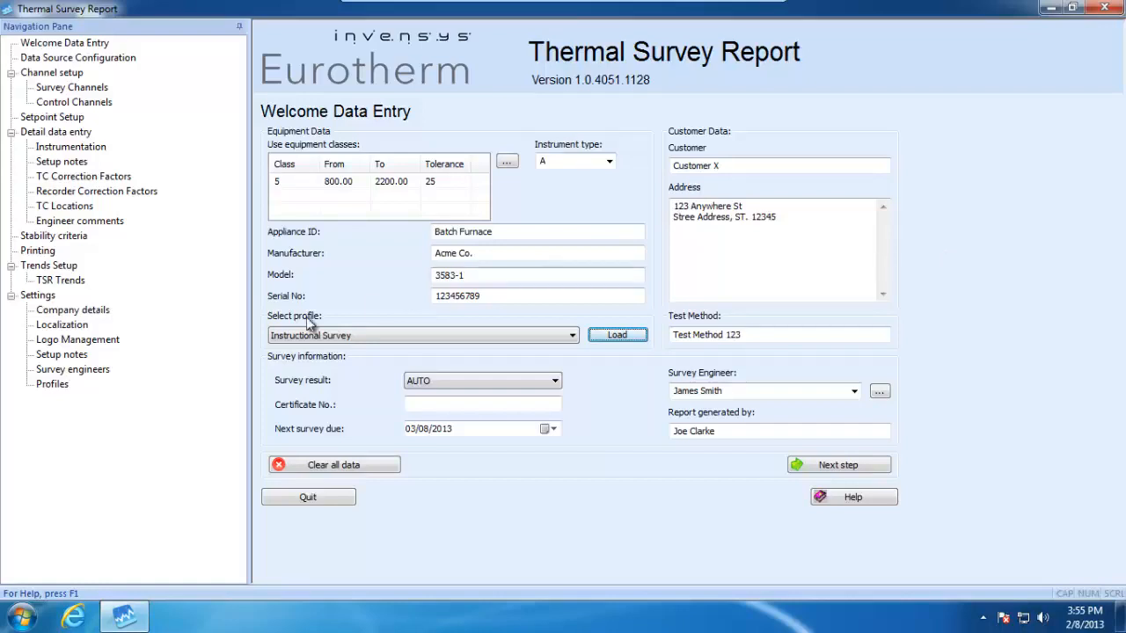
{"action": "left_click", "coordinate": [546, 390]}
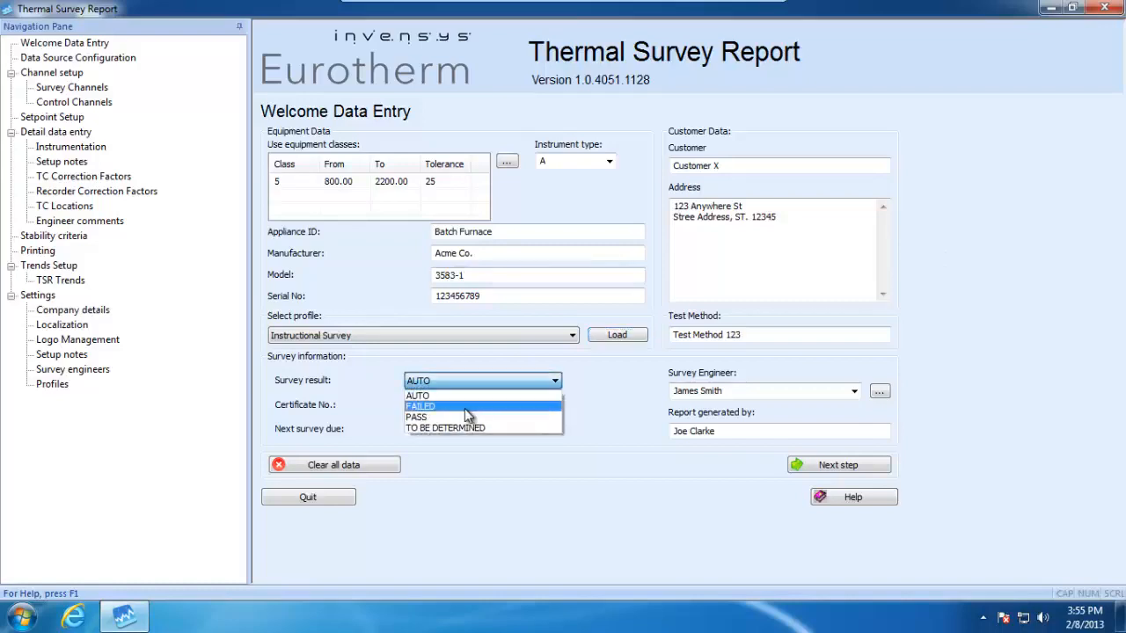
{"action": "left_click", "coordinate": [579, 469]}
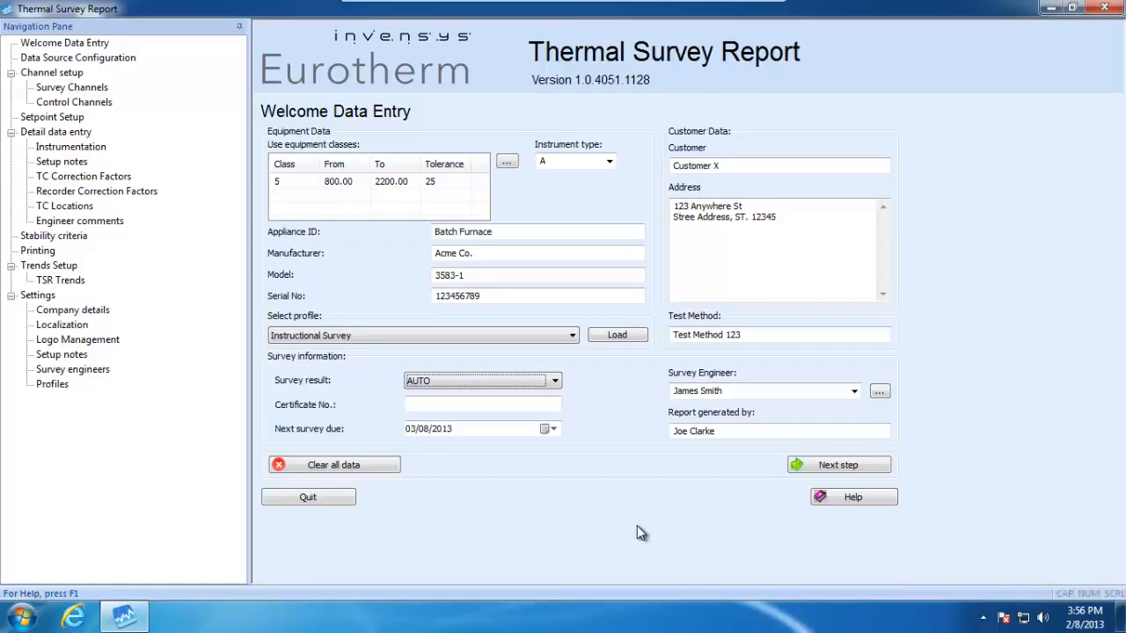
Set the next survey due date to 05/01/2013.
{"action": "left_click", "coordinate": [552, 428]}
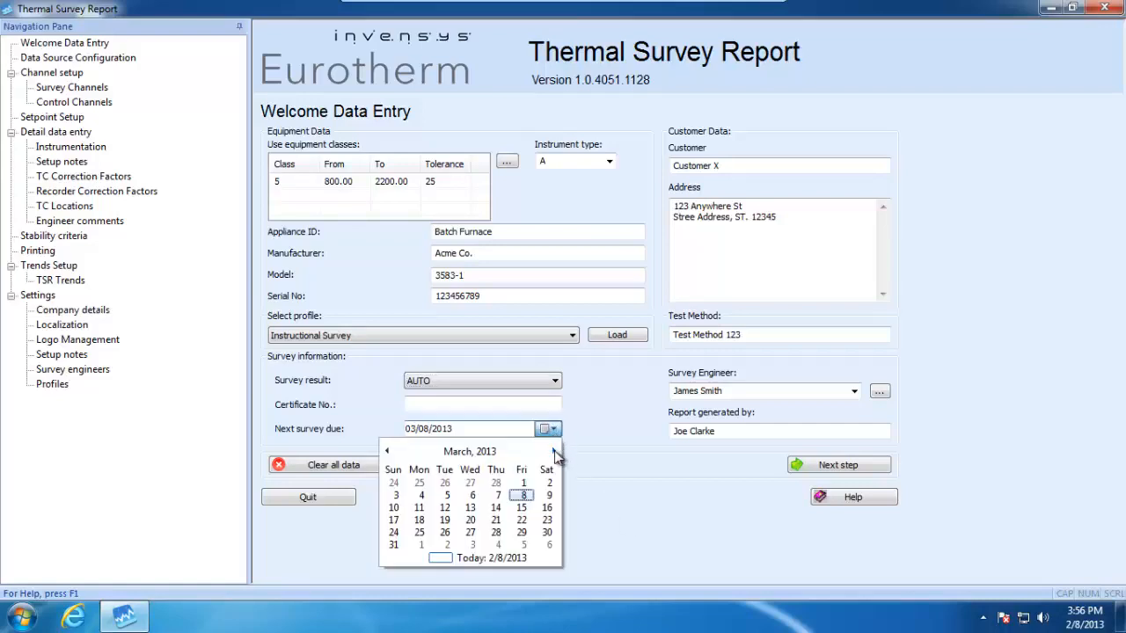
{"action": "left_click", "coordinate": [554, 451]}
{"action": "left_click", "coordinate": [554, 452]}
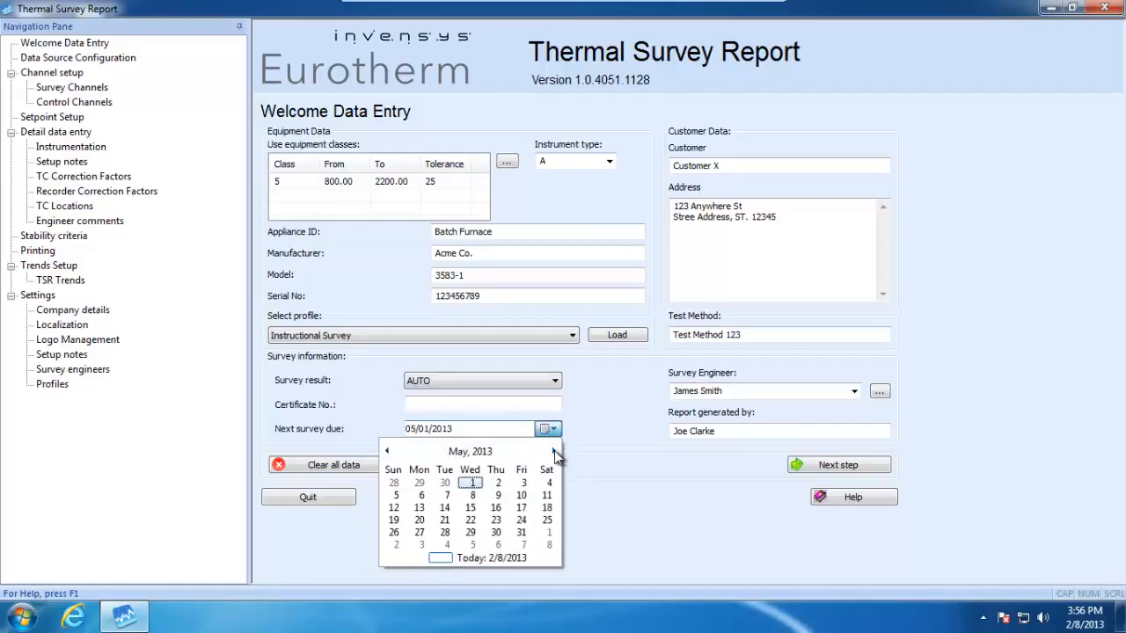
{"action": "left_click", "coordinate": [639, 466]}
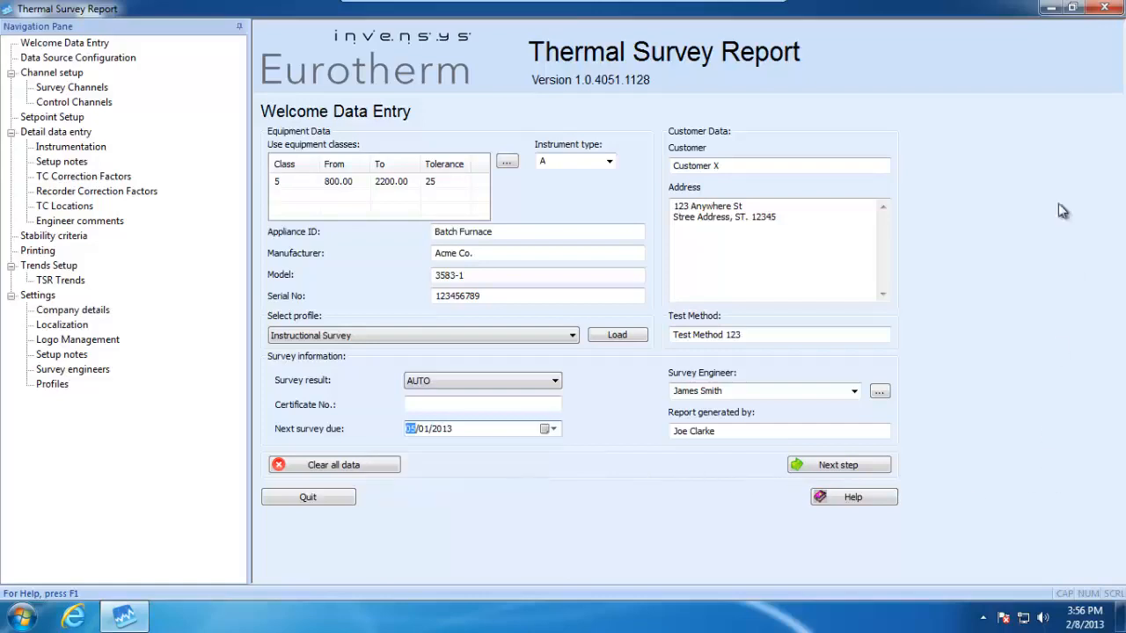
{"action": "key", "text": "Num_Lock"}
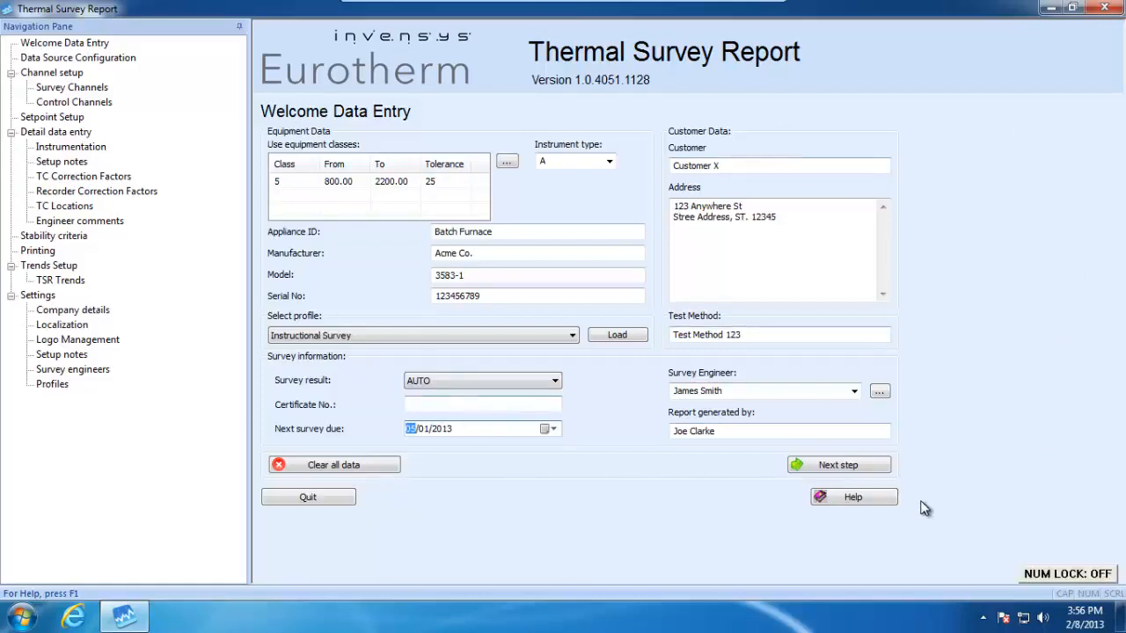
Continue to Data Source Configuration and connect Data source 1 to the Review database.
{"action": "left_click", "coordinate": [858, 469]}
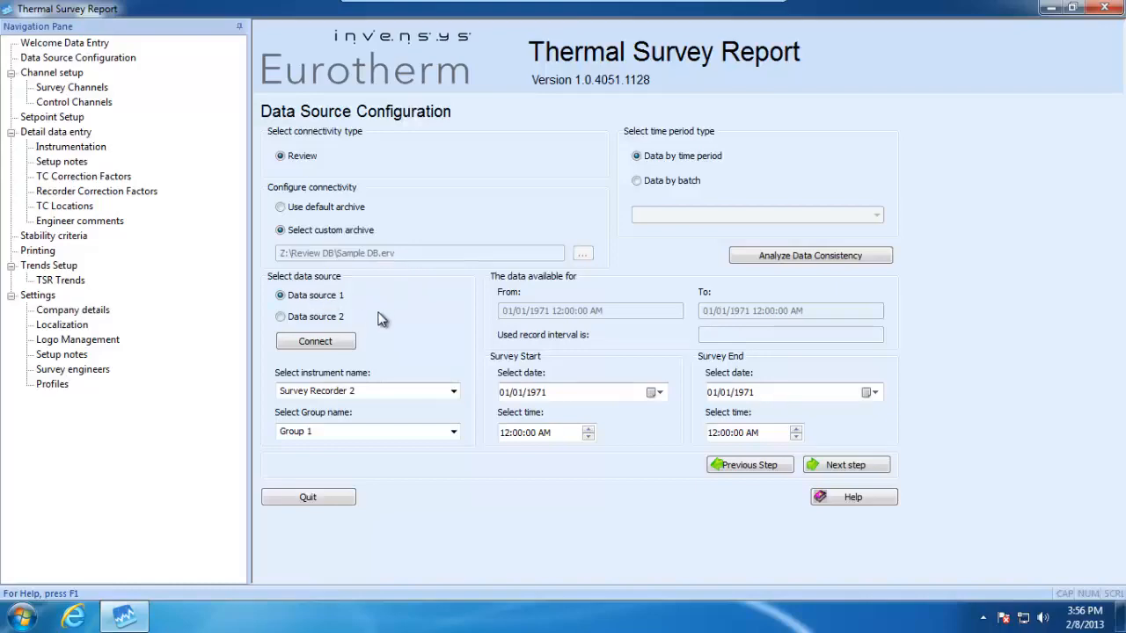
{"action": "left_click", "coordinate": [334, 346]}
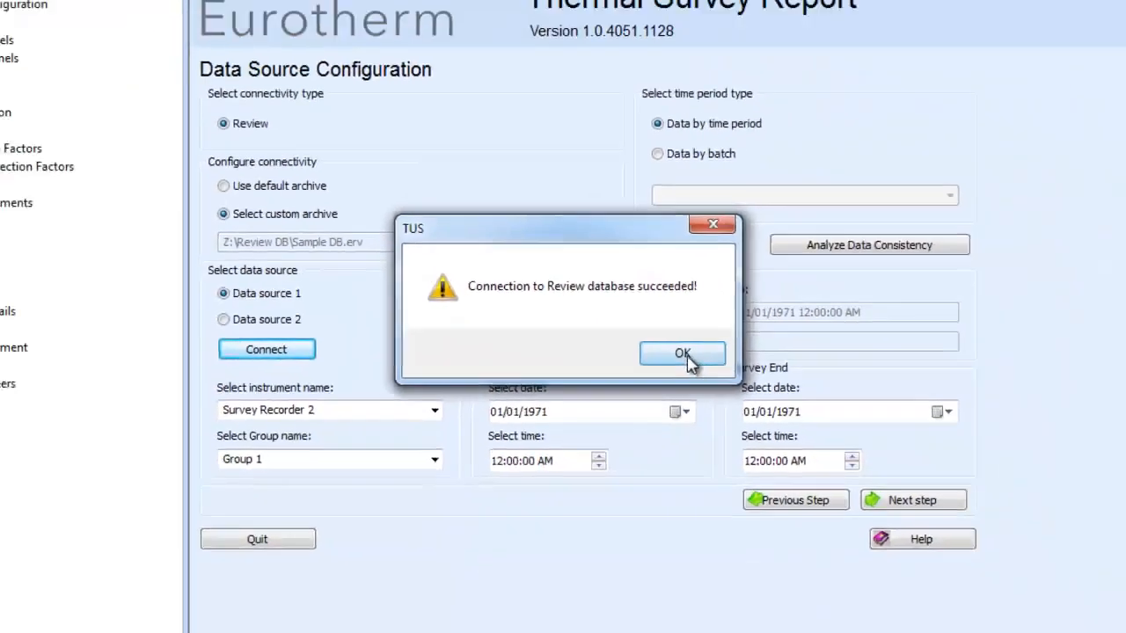
{"action": "left_click", "coordinate": [687, 357]}
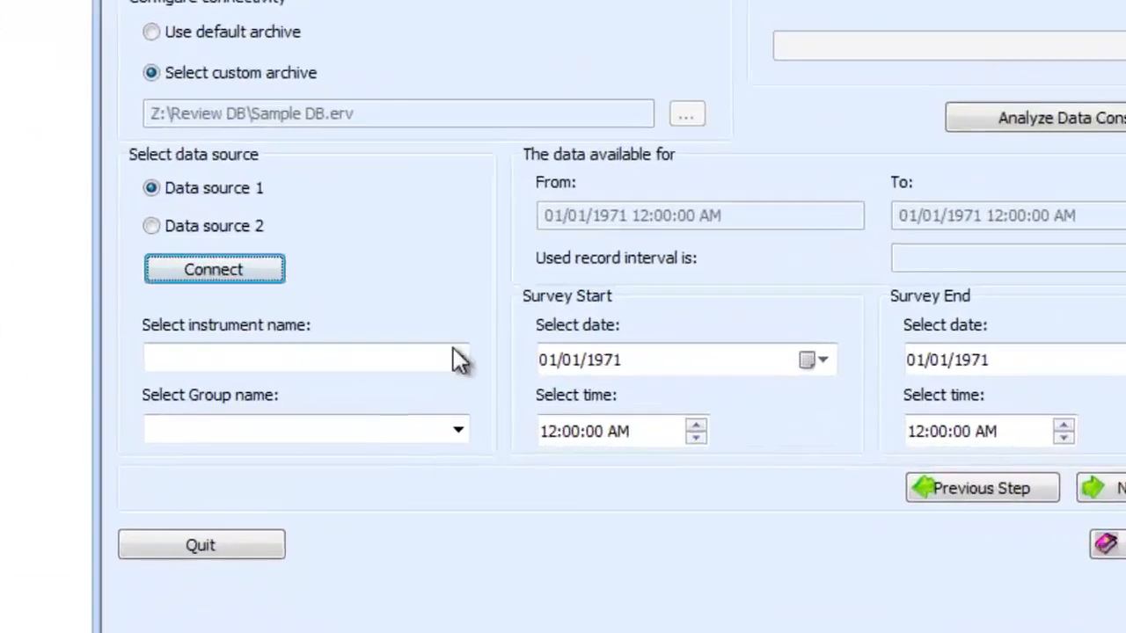
Choose Survey Recorder 2 as the instrument and Group 1 as its group for Data source 1.
{"action": "left_click", "coordinate": [461, 342]}
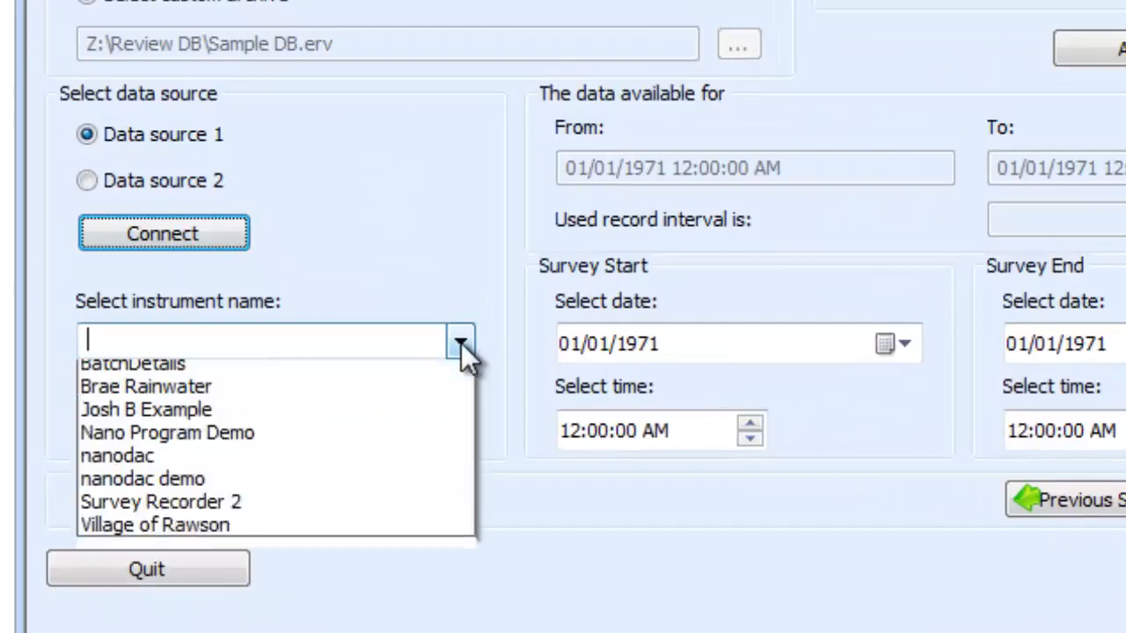
{"action": "left_click", "coordinate": [299, 510]}
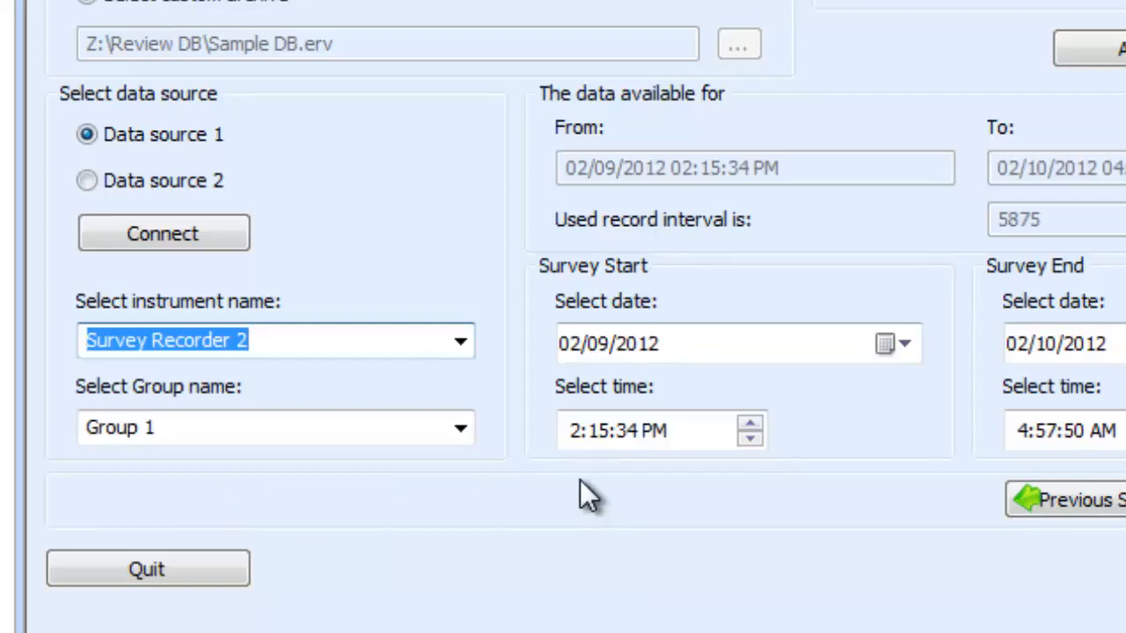
{"action": "left_click", "coordinate": [461, 428]}
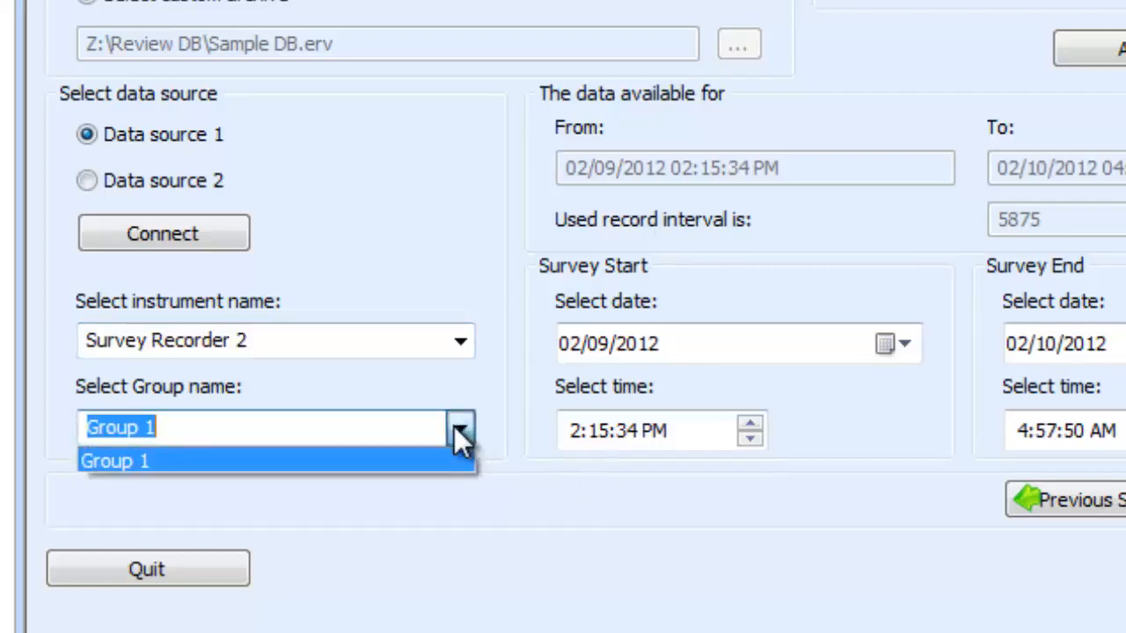
{"action": "left_click", "coordinate": [458, 428]}
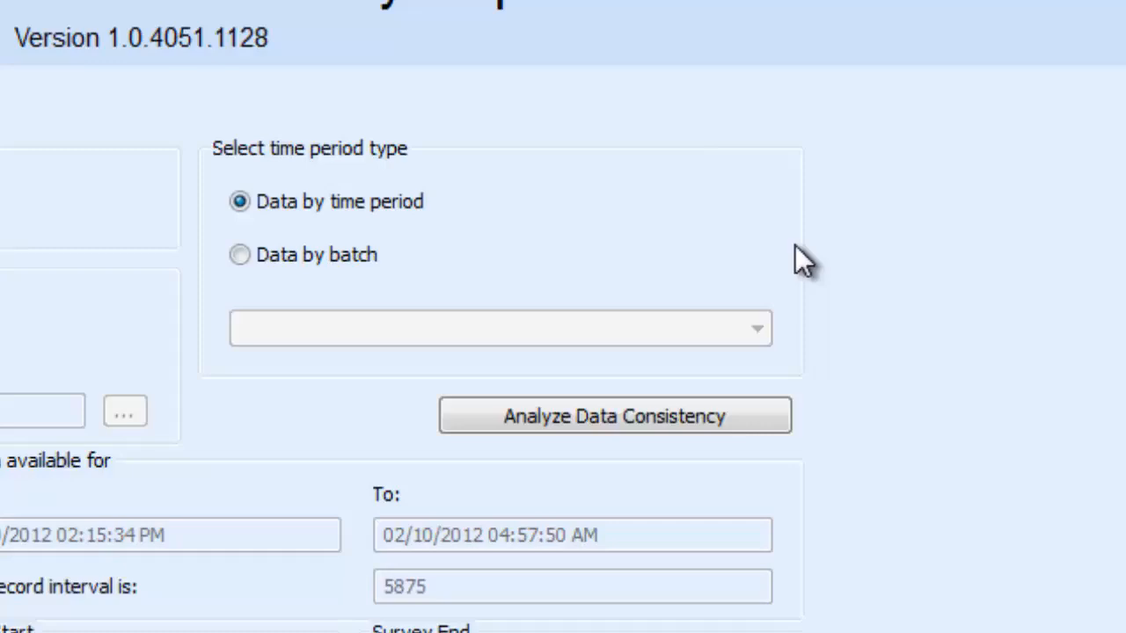
Switch the time period type to data by batch and select batch 08-2654.
{"action": "left_click", "coordinate": [244, 256]}
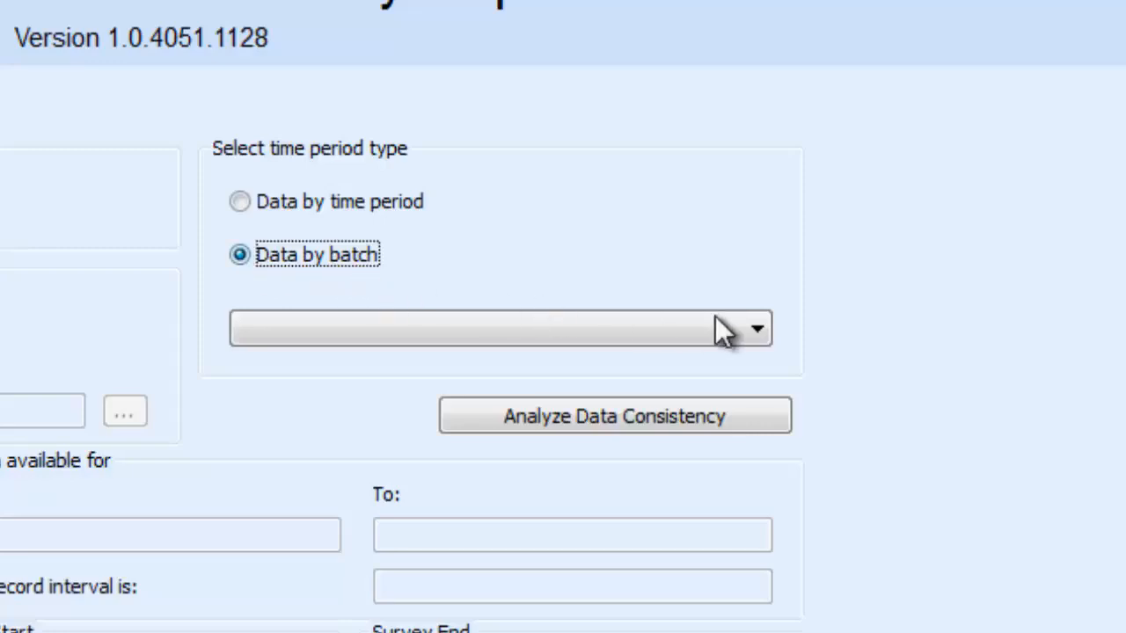
{"action": "left_click", "coordinate": [760, 333]}
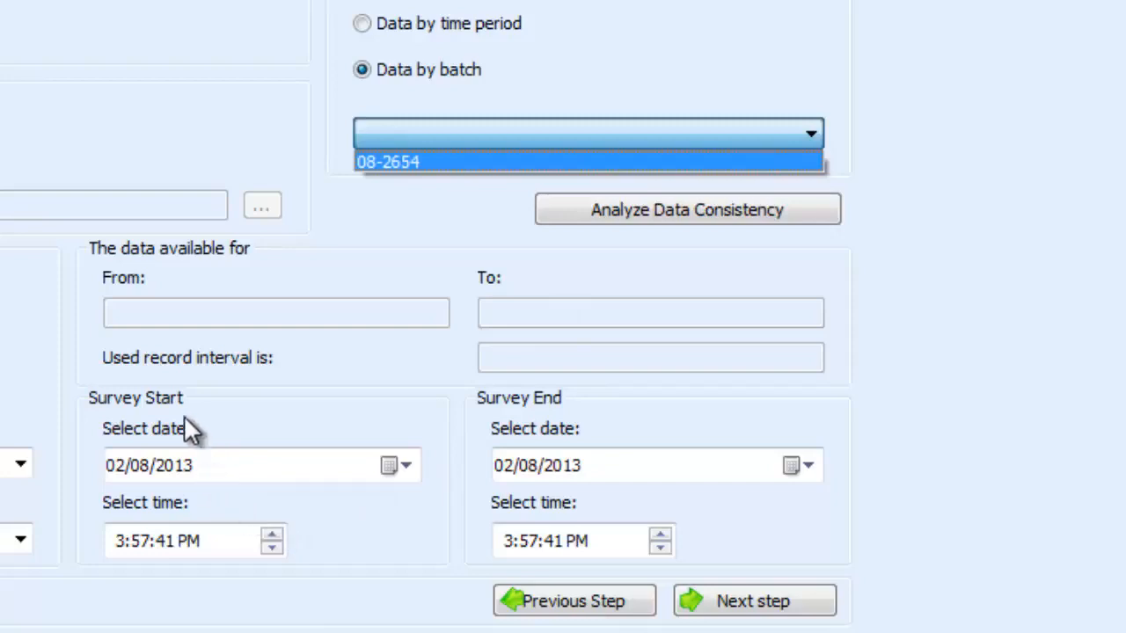
{"action": "left_click", "coordinate": [554, 161]}
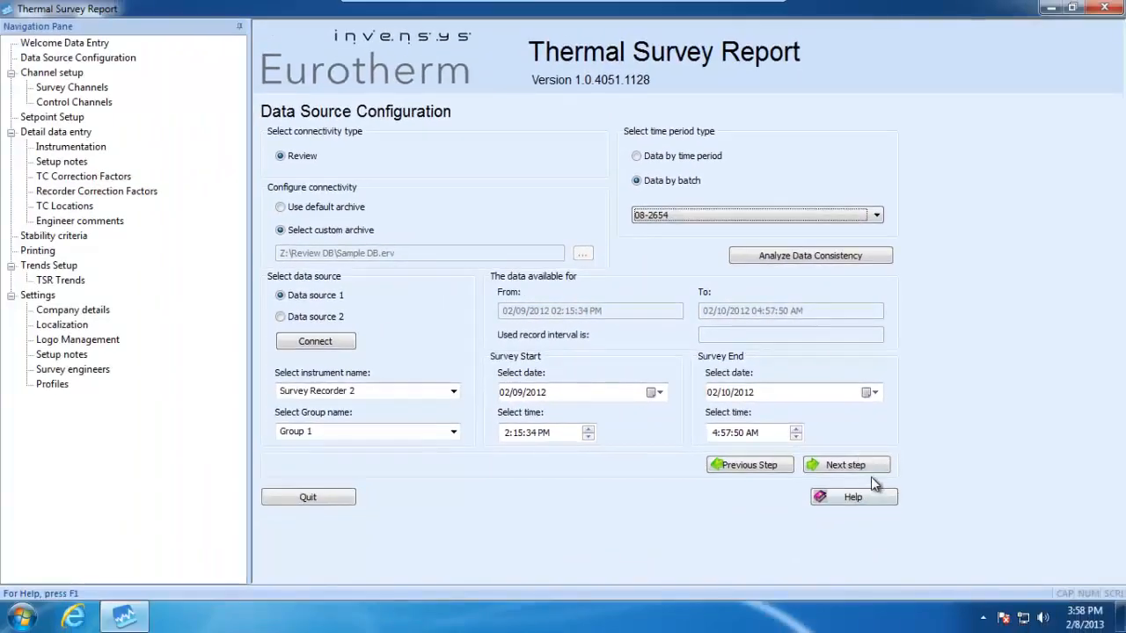
Proceed to Channel Setup and select 9 as the number of survey thermocouples.
{"action": "left_click", "coordinate": [863, 467]}
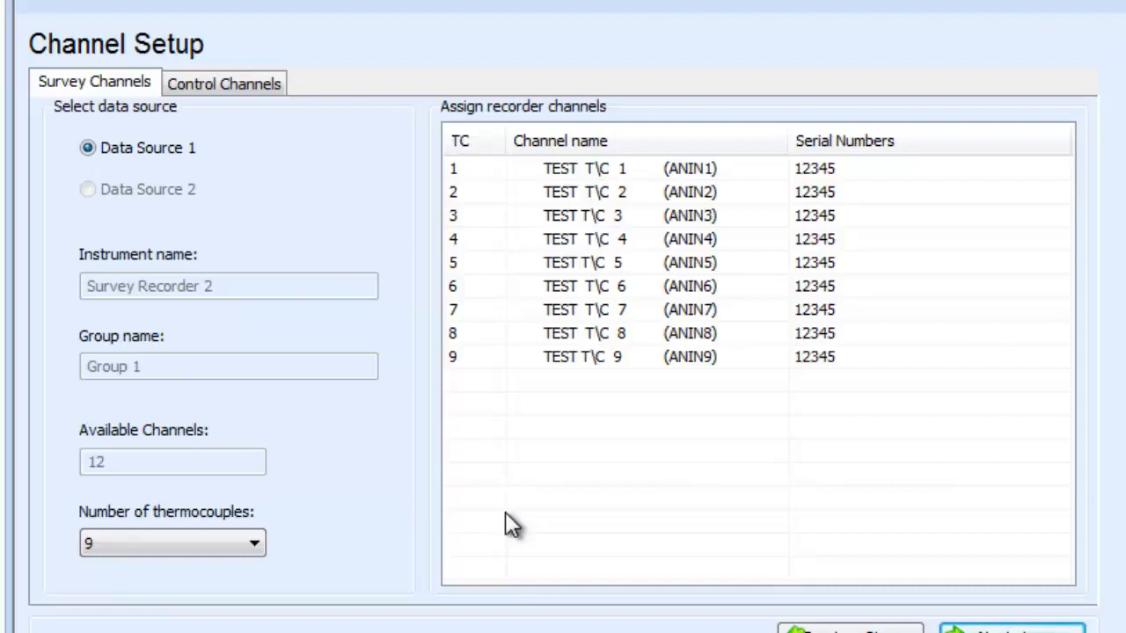
{"action": "left_click", "coordinate": [255, 538]}
{"action": "left_click_drag", "start_coordinate": [256, 162], "coordinate": [262, 78]}
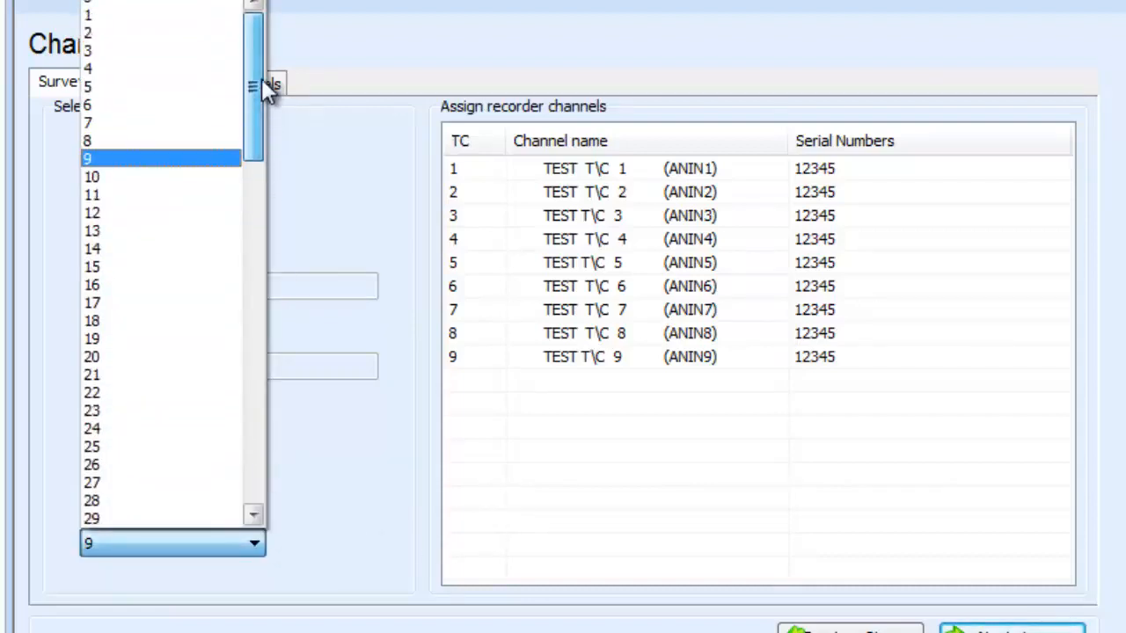
{"action": "left_click", "coordinate": [145, 159]}
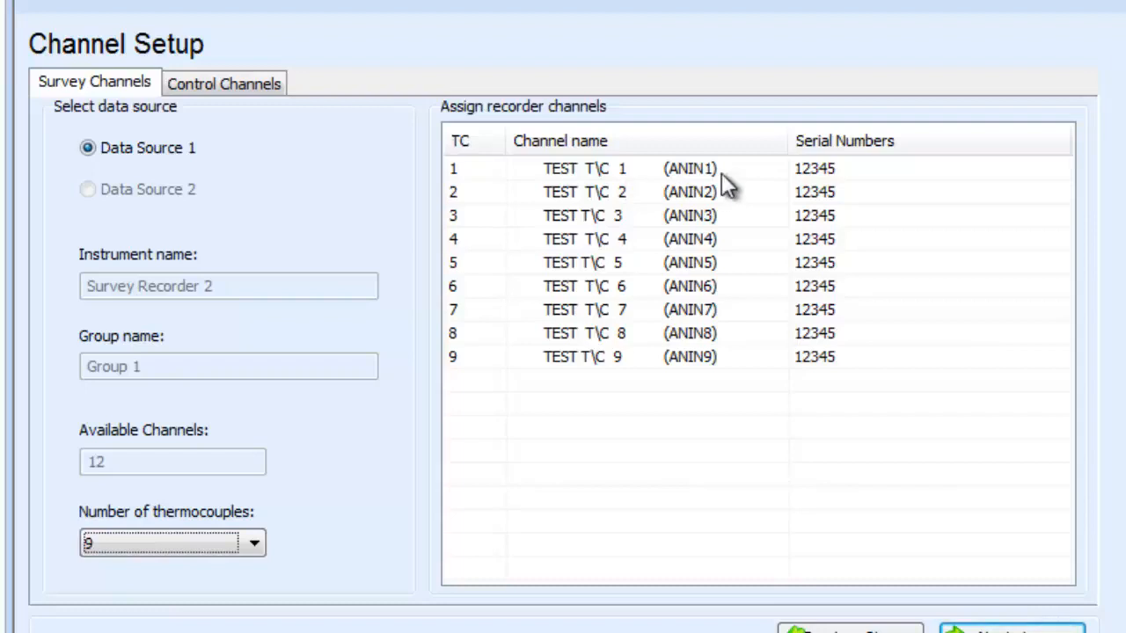
Change the serial number of thermocouple 1 (TEST T\C 1) to 12424.
{"action": "left_click", "coordinate": [840, 168]}
{"action": "left_click", "coordinate": [840, 168]}
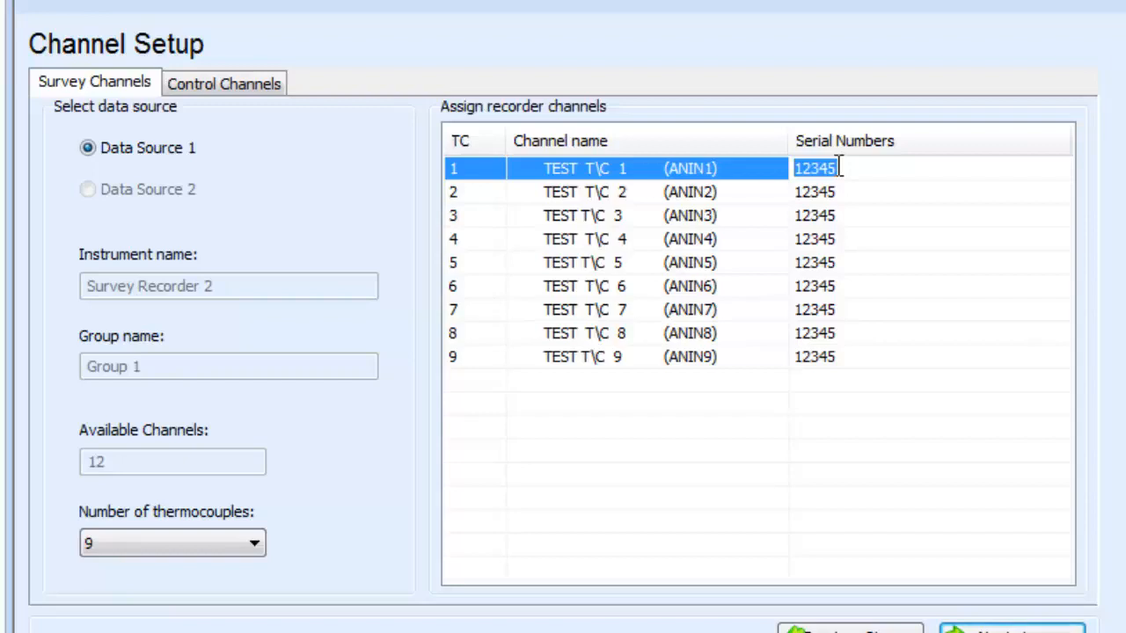
{"action": "type", "text": "1"}
{"action": "type", "text": "24"}
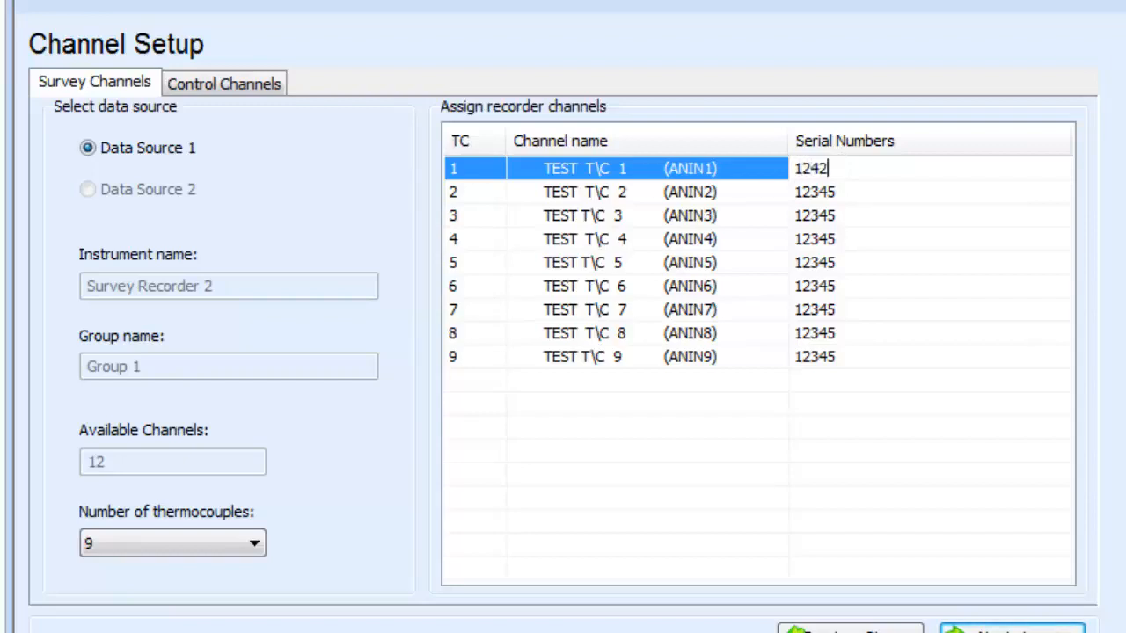
{"action": "key", "text": "Return"}
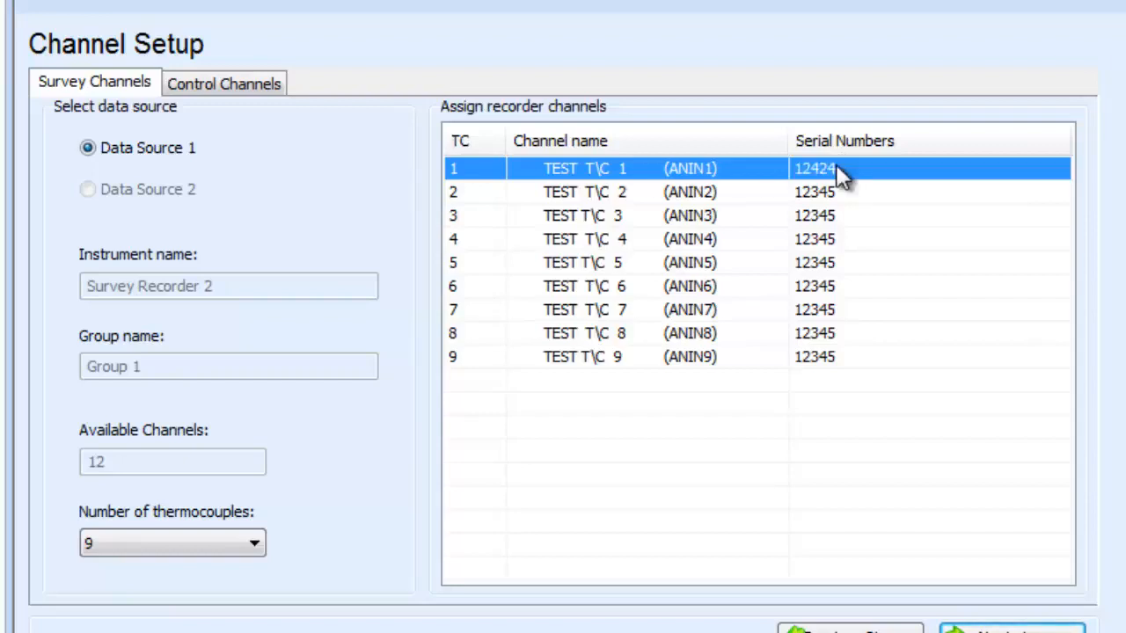
Review the Control Channels and Setpoint Setup pages, checking the setpoints and tolerances against the equipment class on the Welcome Data Entry page.
{"action": "left_click", "coordinate": [257, 92]}
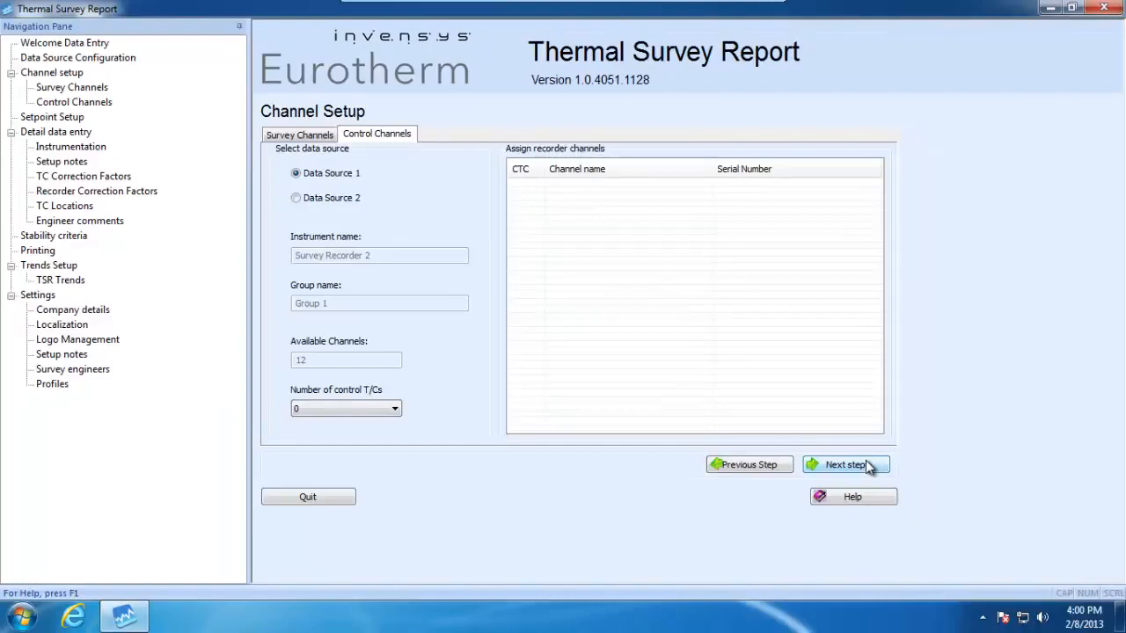
{"action": "left_click", "coordinate": [845, 464]}
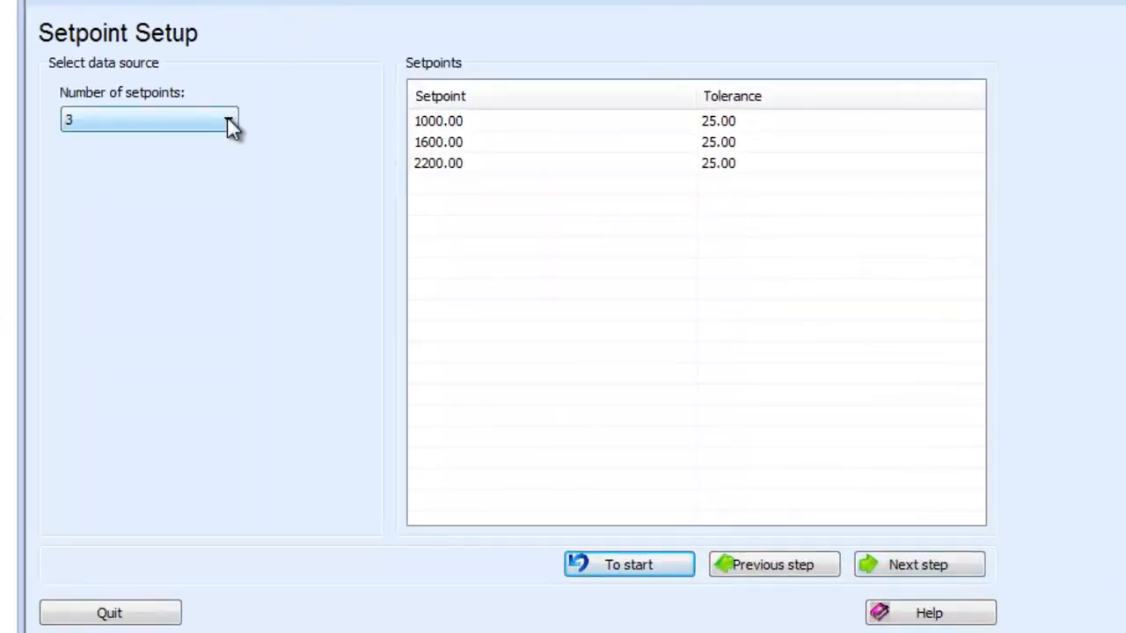
{"action": "left_click", "coordinate": [228, 121]}
{"action": "left_click", "coordinate": [232, 122]}
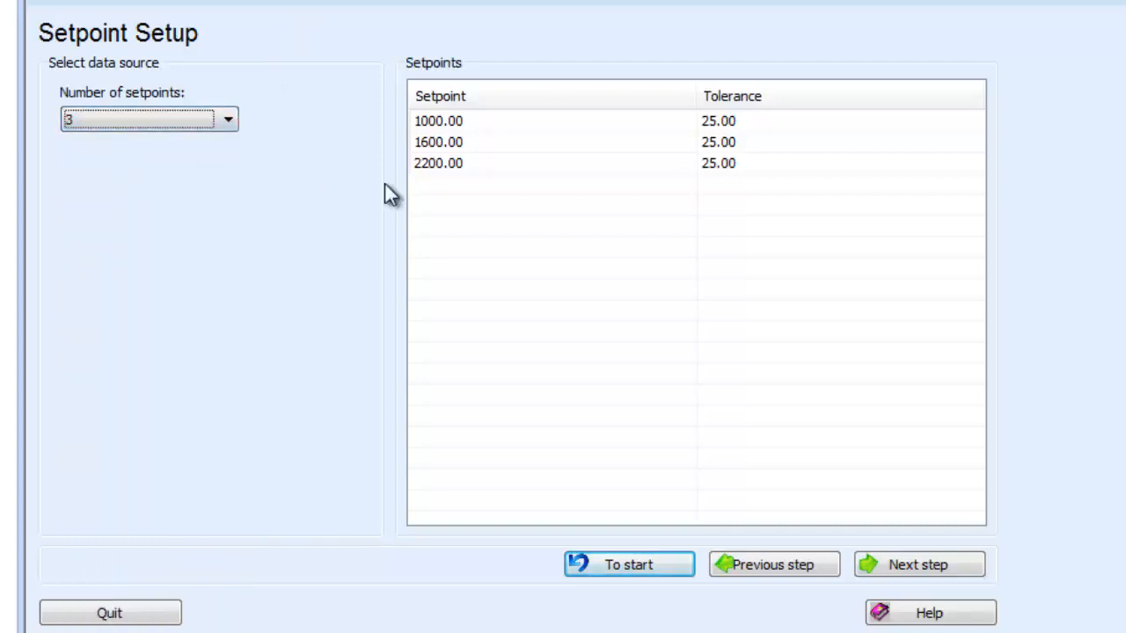
{"action": "left_click", "coordinate": [449, 124]}
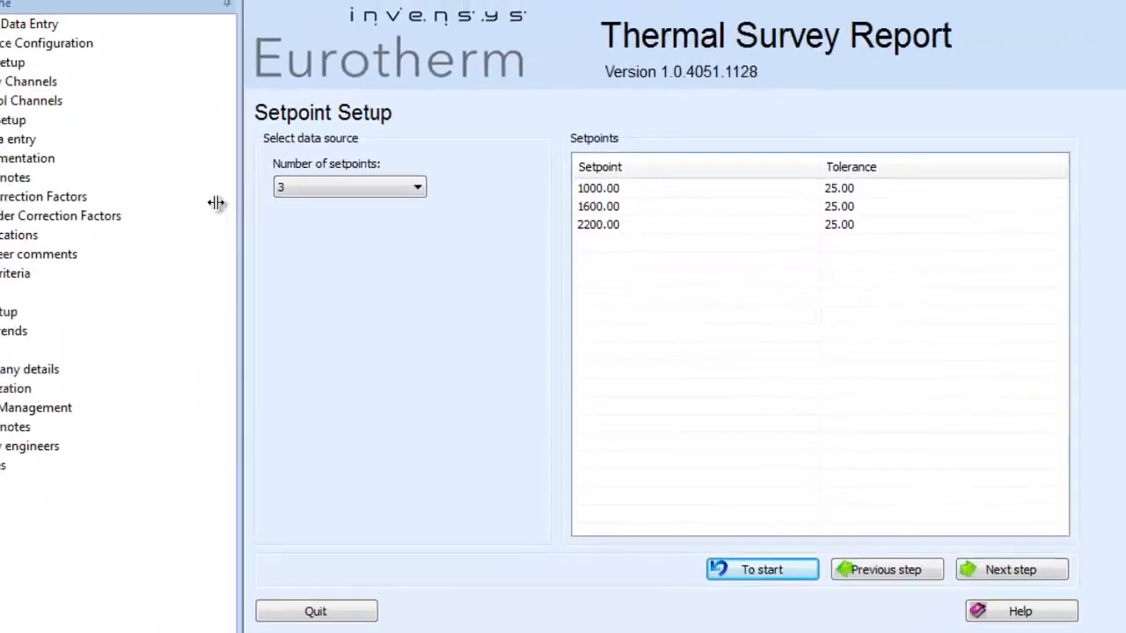
{"action": "left_click", "coordinate": [41, 25]}
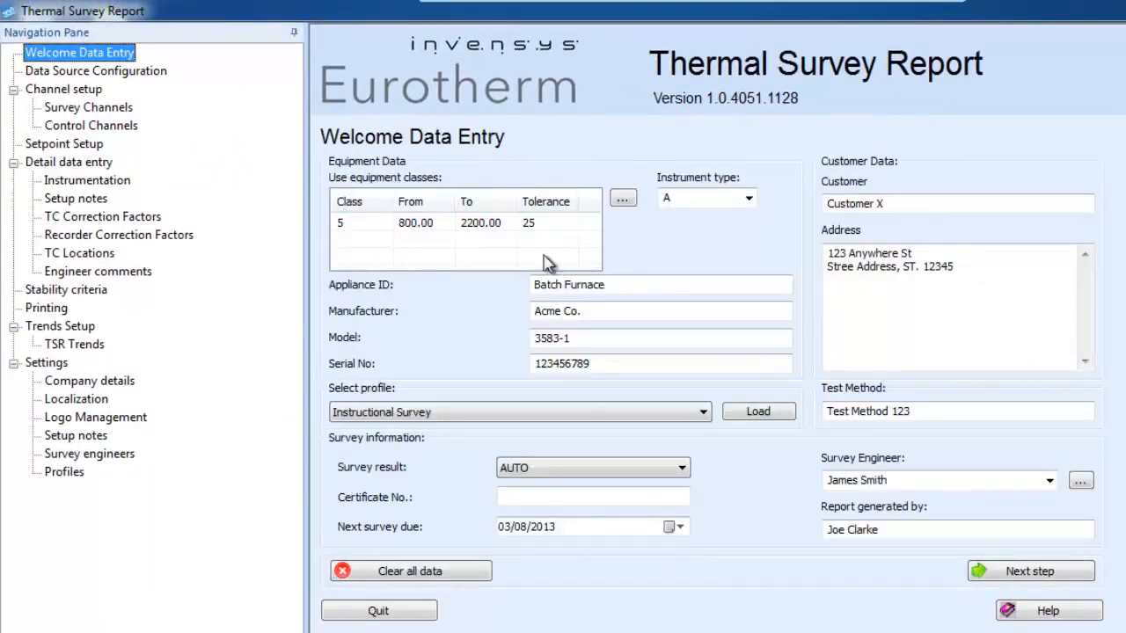
{"action": "left_click", "coordinate": [79, 146]}
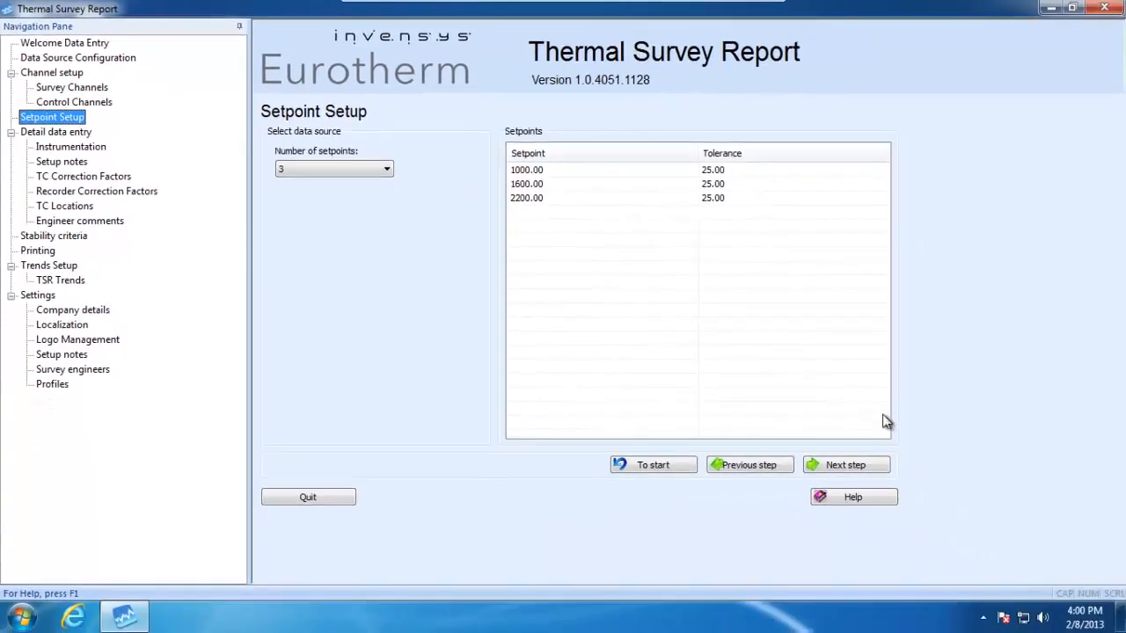
Continue to Detail Data Entry and examine the instrumentation, setup notes, TC correction factors and recorder correction factors.
{"action": "left_click", "coordinate": [873, 466]}
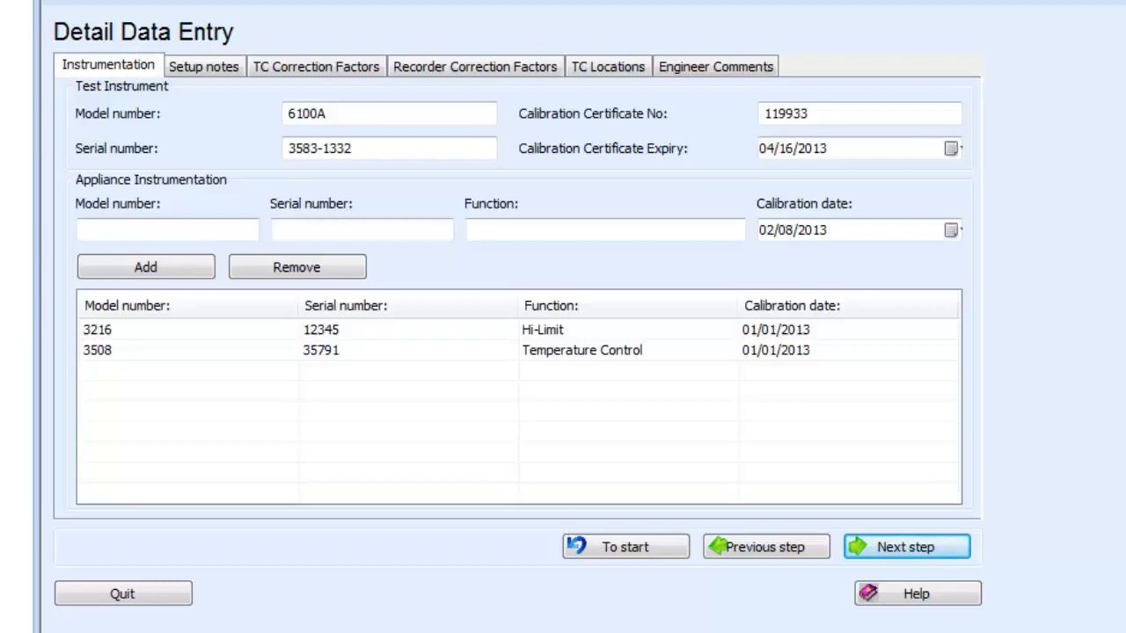
{"action": "left_click", "coordinate": [211, 77]}
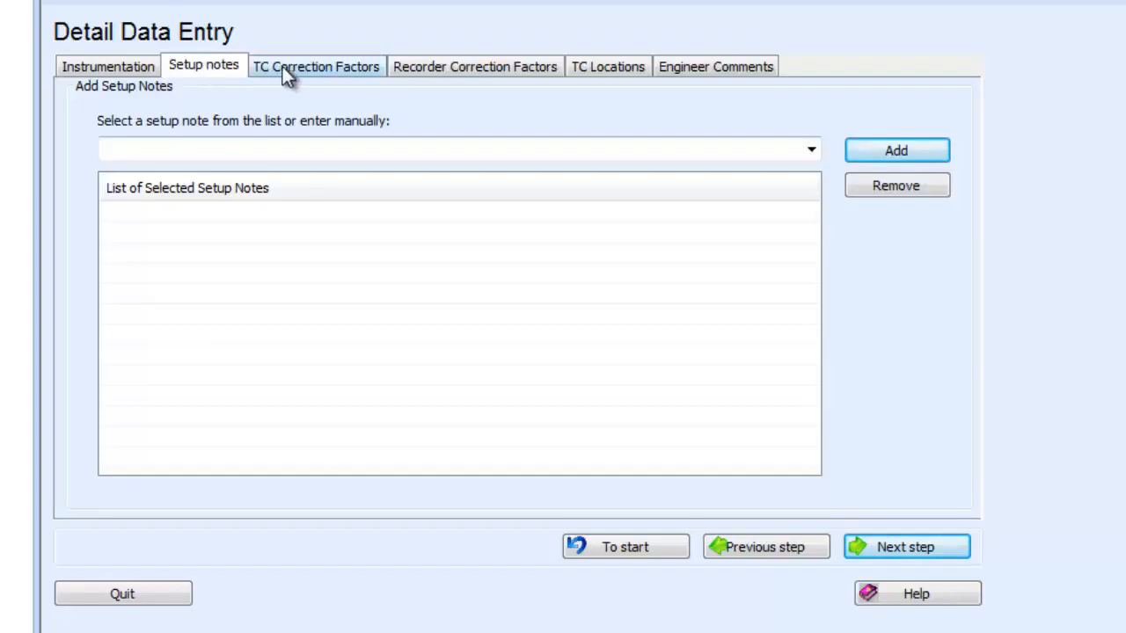
{"action": "left_click", "coordinate": [332, 69]}
{"action": "left_click", "coordinate": [431, 68]}
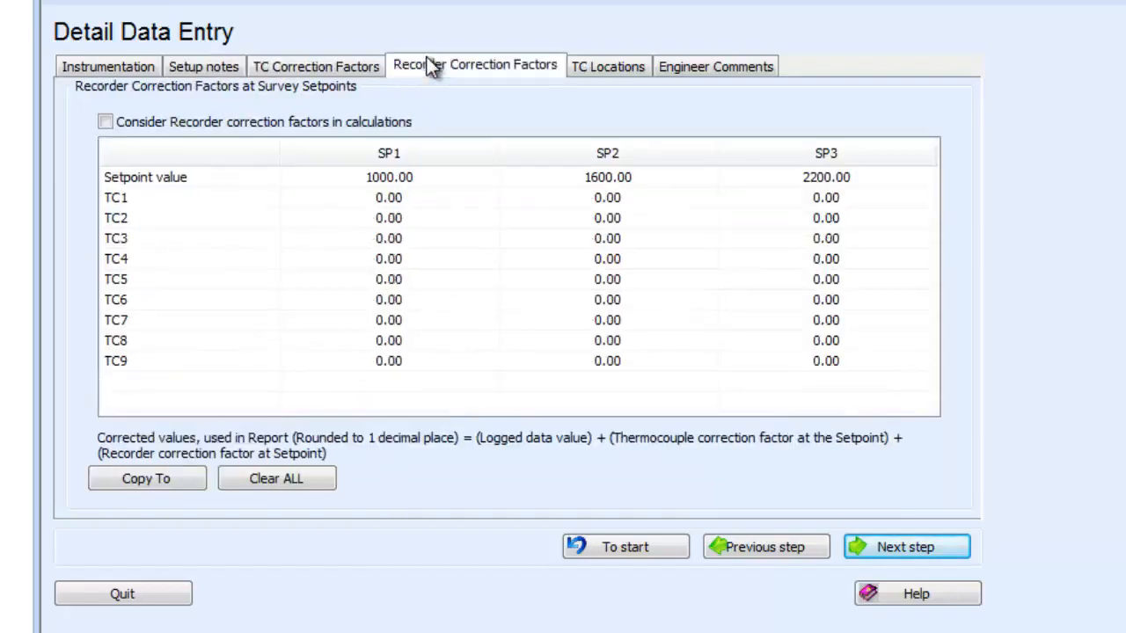
{"action": "left_click", "coordinate": [351, 76]}
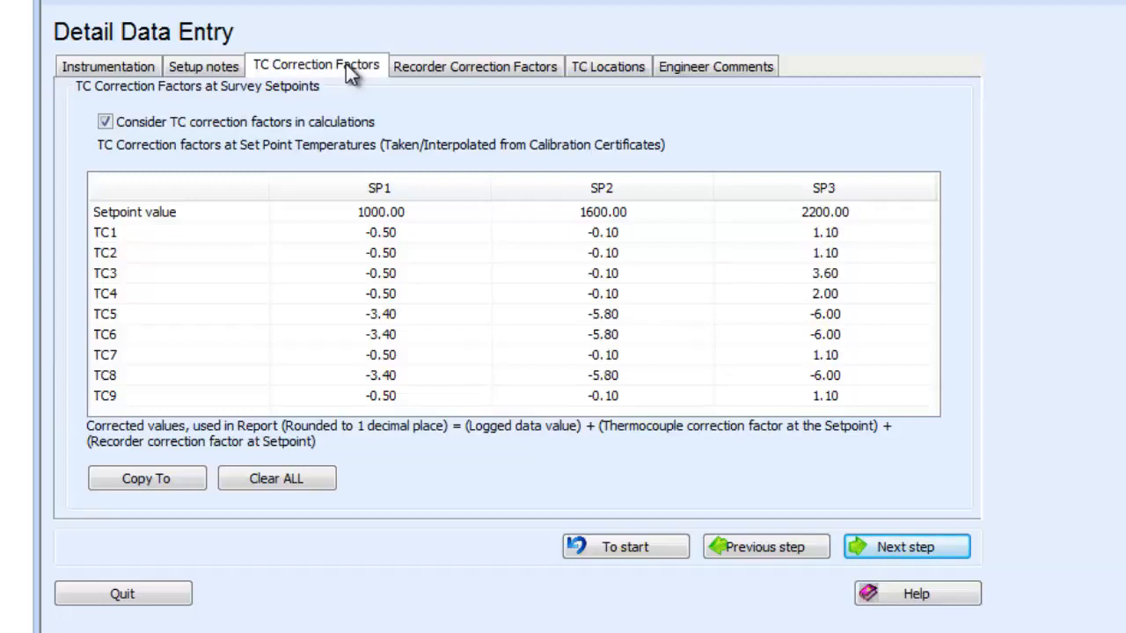
{"action": "left_click", "coordinate": [455, 67]}
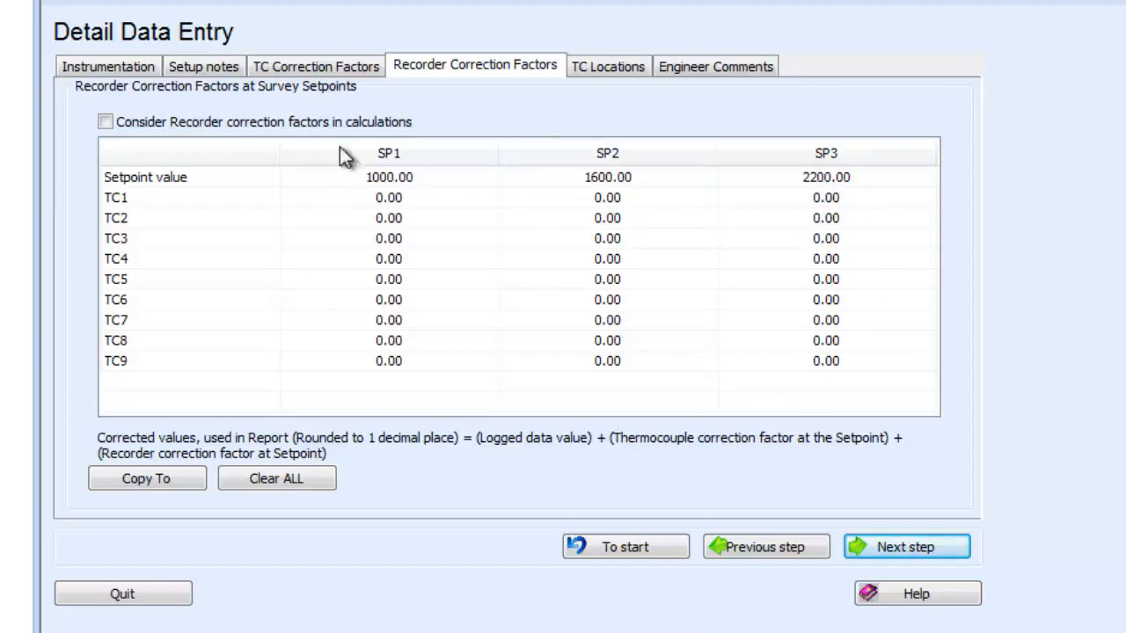
{"action": "left_click", "coordinate": [322, 69]}
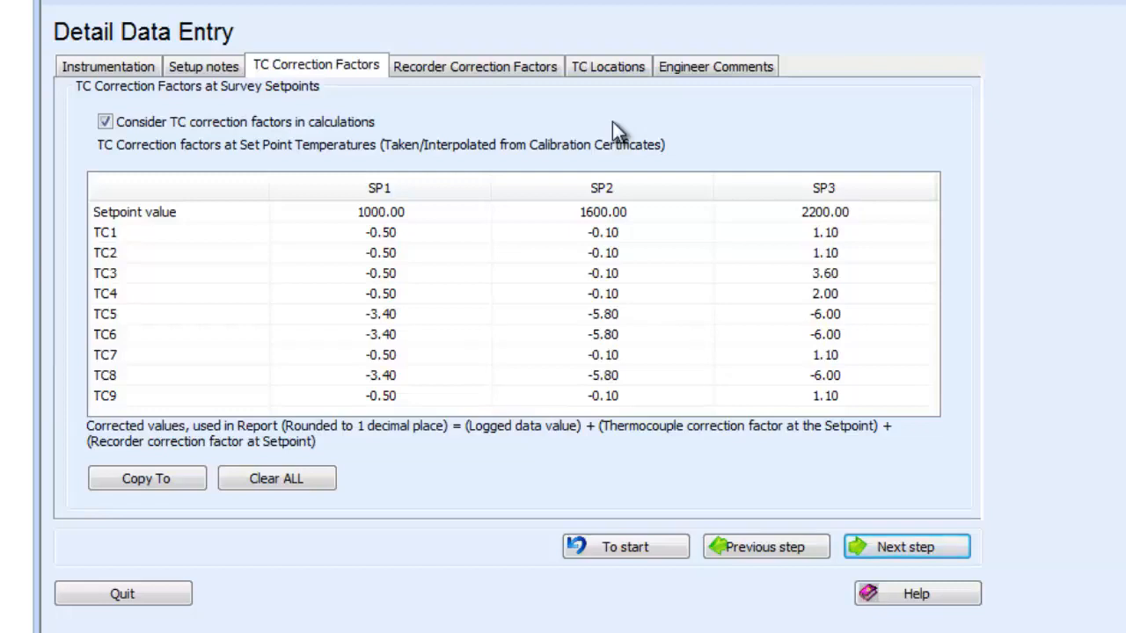
Switch the consideration of TC correction factors off and back on, and review the TC locations and engineer comments in Detail Data Entry.
{"action": "left_click", "coordinate": [106, 122]}
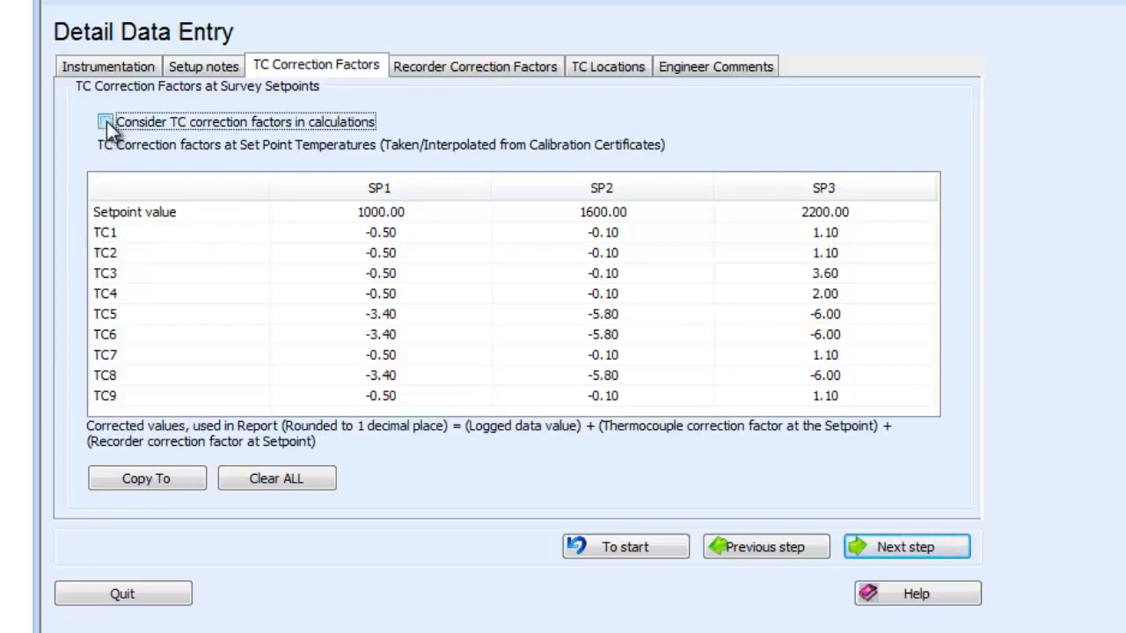
{"action": "left_click", "coordinate": [107, 122]}
{"action": "left_click", "coordinate": [591, 65]}
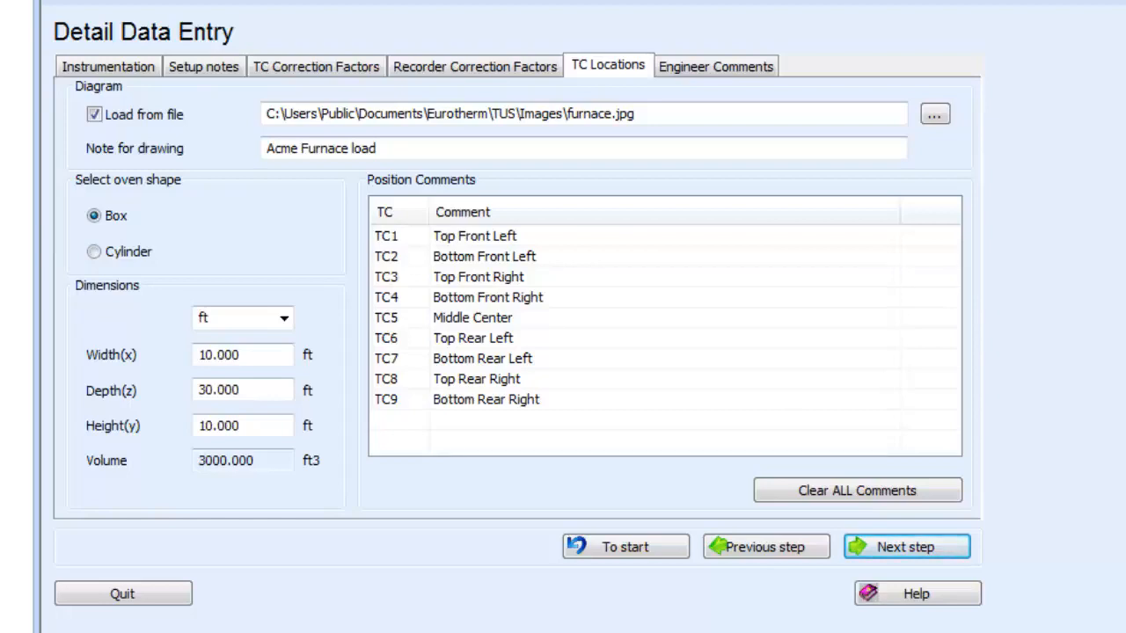
{"action": "left_click", "coordinate": [742, 67]}
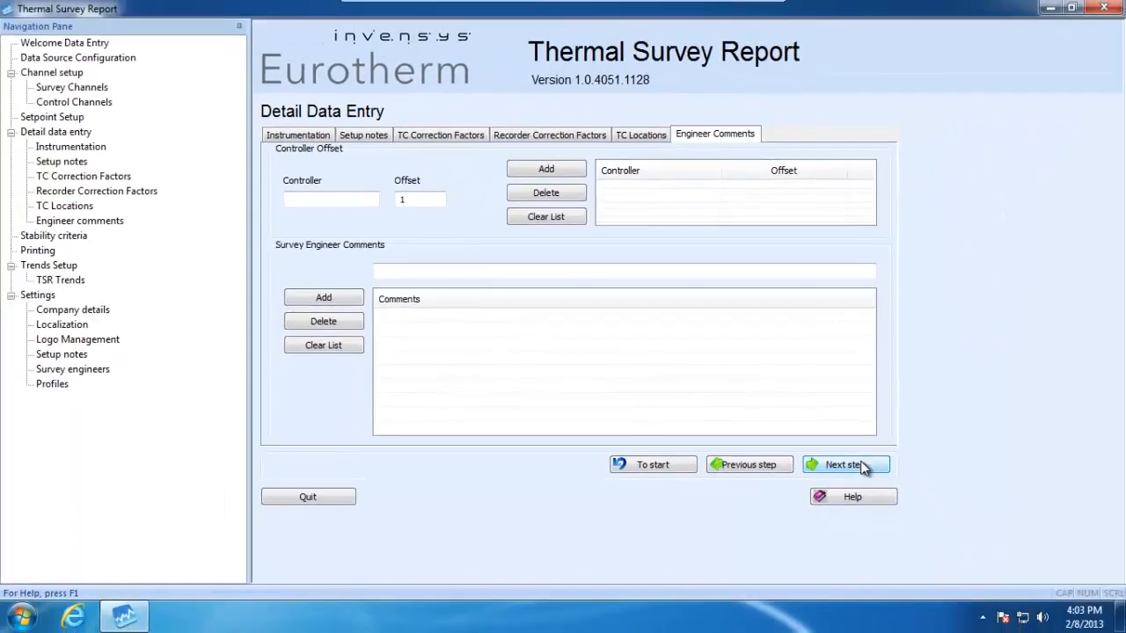
Continue to Stability Criteria and step the stable measurement period up and back down to 30 minutes.
{"action": "left_click", "coordinate": [864, 468]}
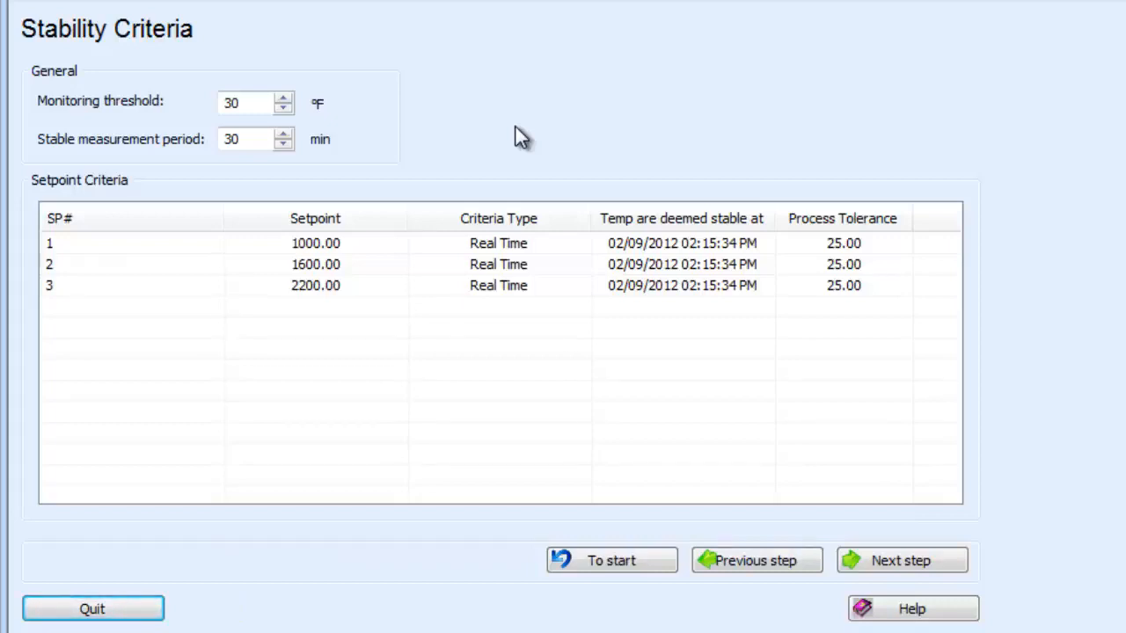
{"action": "left_click", "coordinate": [285, 135]}
{"action": "left_click", "coordinate": [285, 135]}
{"action": "left_click", "coordinate": [285, 144]}
{"action": "left_click", "coordinate": [285, 144]}
Choose Real Time as the criteria type of setpoint 1 and set its stable time to 02/09/2012 05:30:00 PM.
{"action": "left_click", "coordinate": [566, 248]}
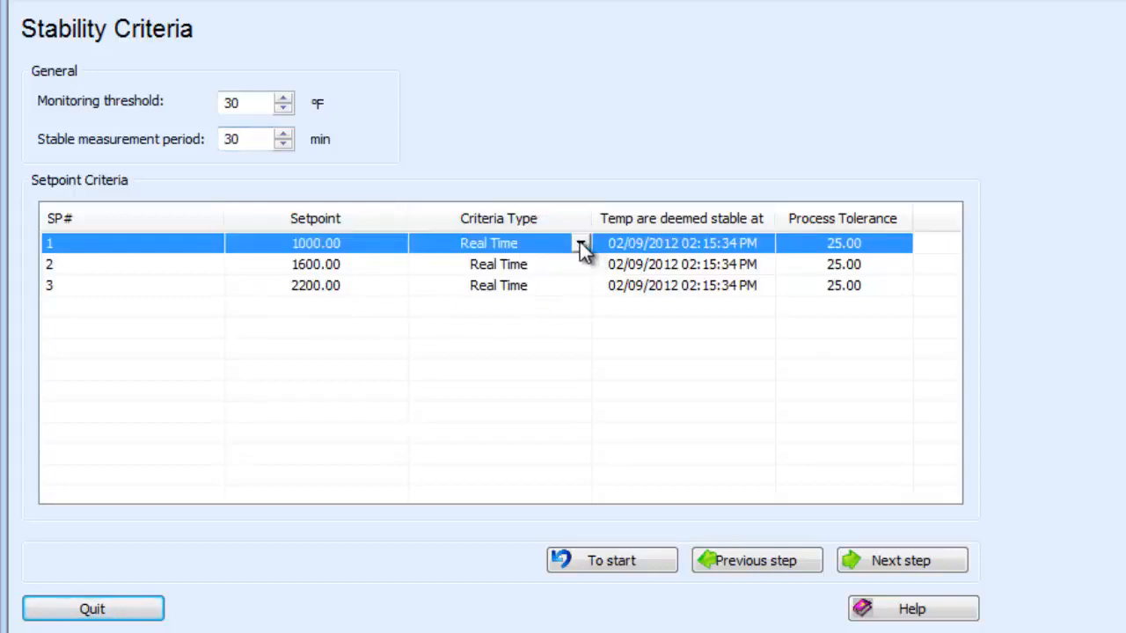
{"action": "left_click", "coordinate": [581, 244]}
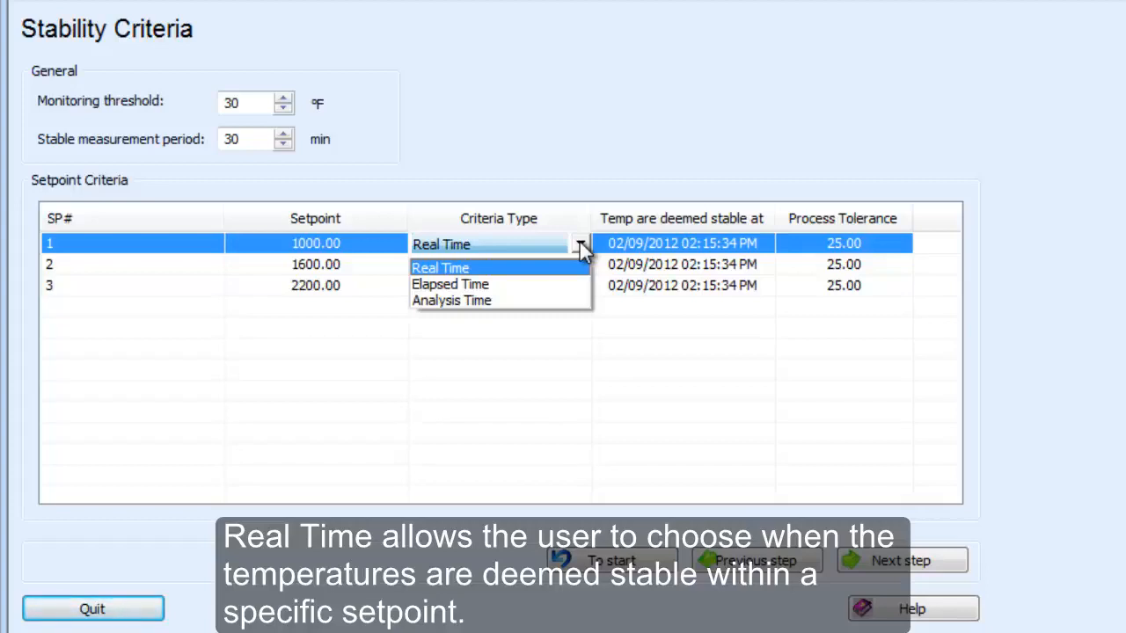
{"action": "left_click", "coordinate": [526, 266]}
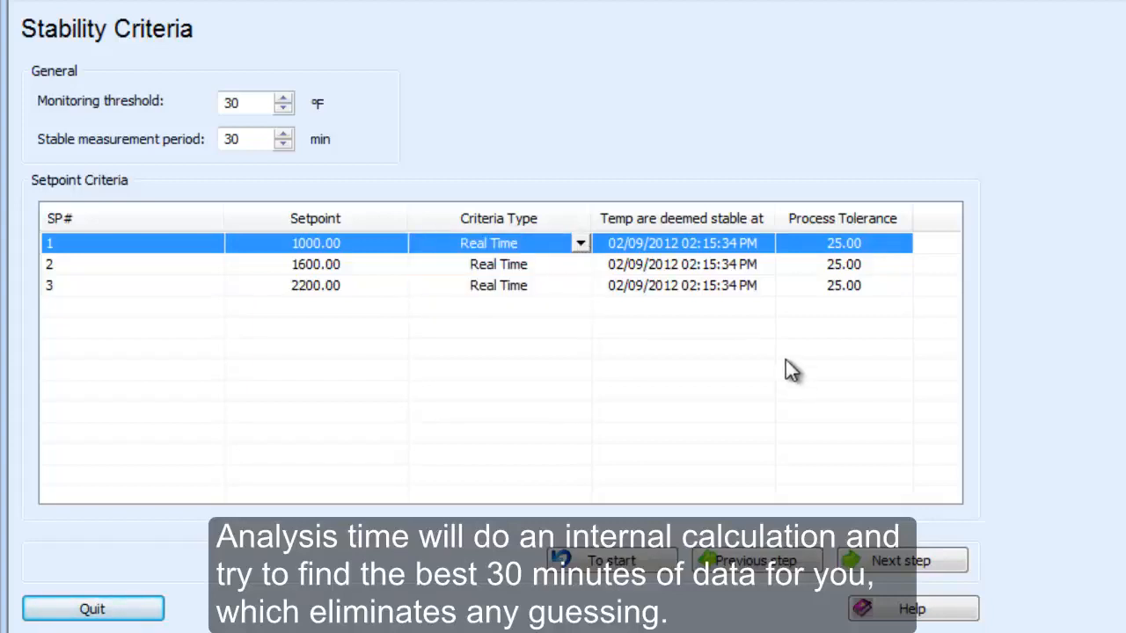
{"action": "left_click", "coordinate": [693, 244]}
{"action": "left_click", "coordinate": [758, 244]}
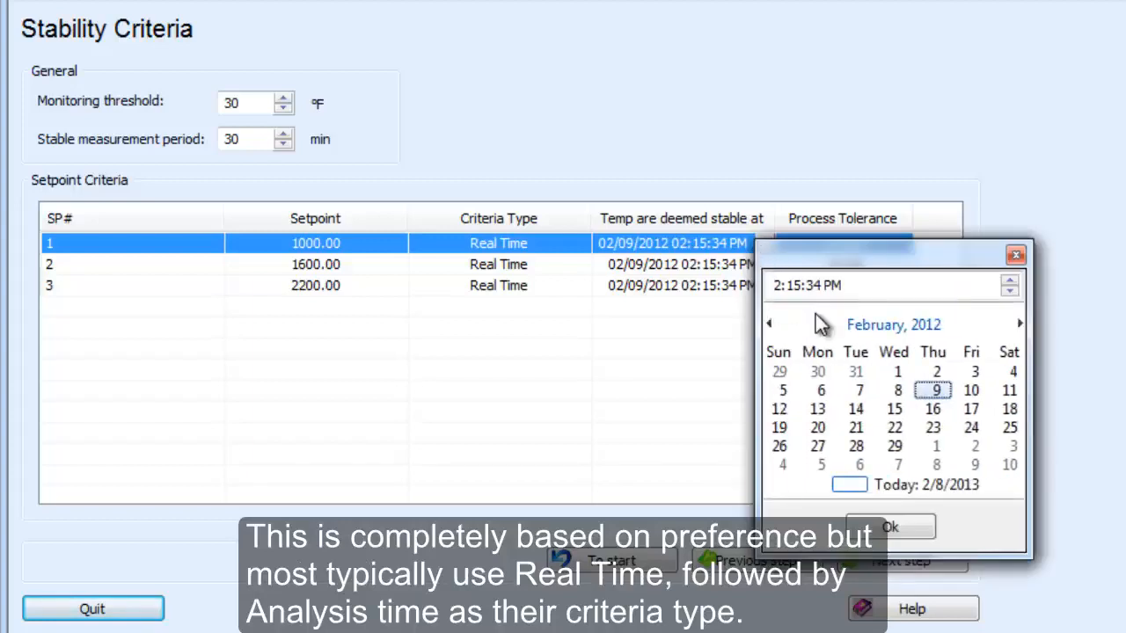
{"action": "left_click", "coordinate": [779, 286]}
{"action": "type", "text": "5"}
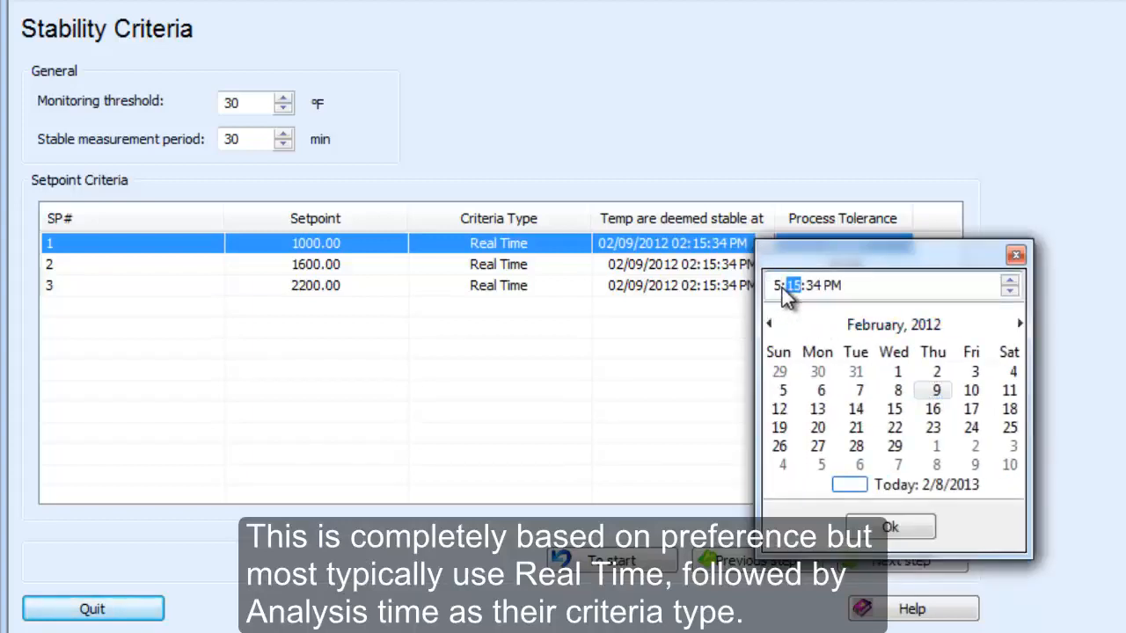
{"action": "type", "text": "403000"}
{"action": "left_click", "coordinate": [890, 527]}
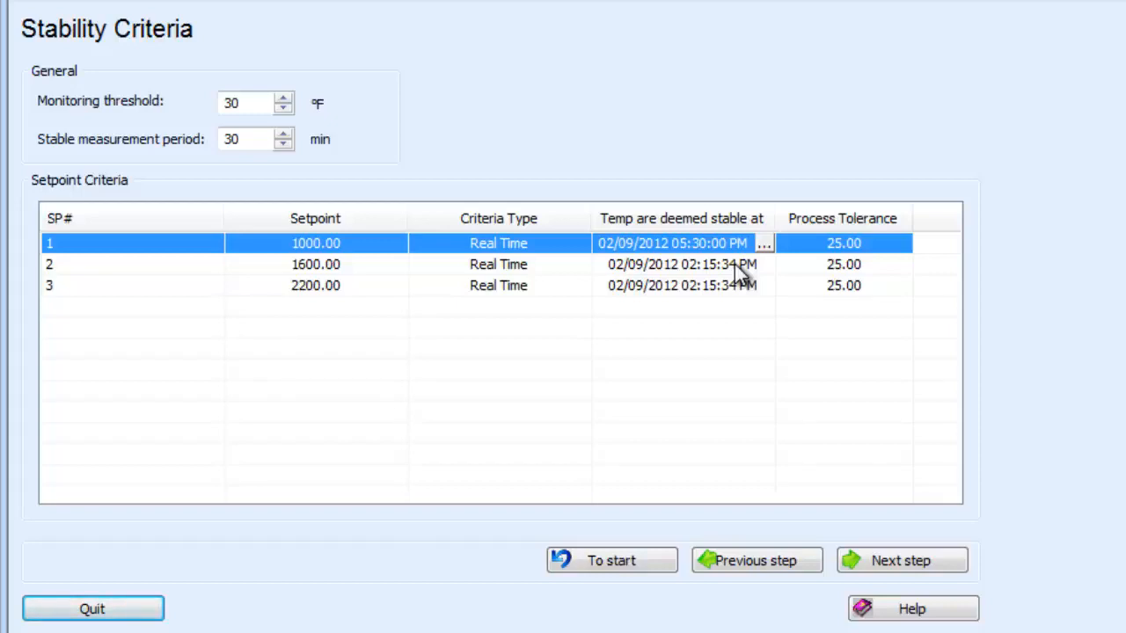
Set the criteria type of all three setpoints (1000, 1600 and 2200) to Analysis Time.
{"action": "left_click", "coordinate": [563, 246]}
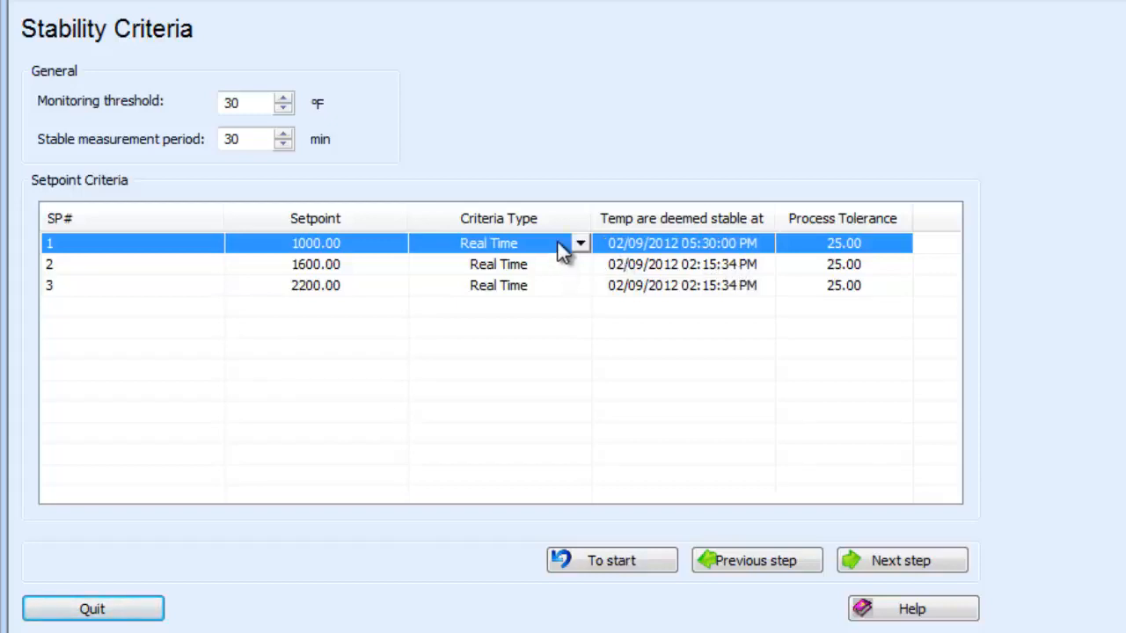
{"action": "left_click", "coordinate": [581, 243]}
{"action": "left_click", "coordinate": [489, 301]}
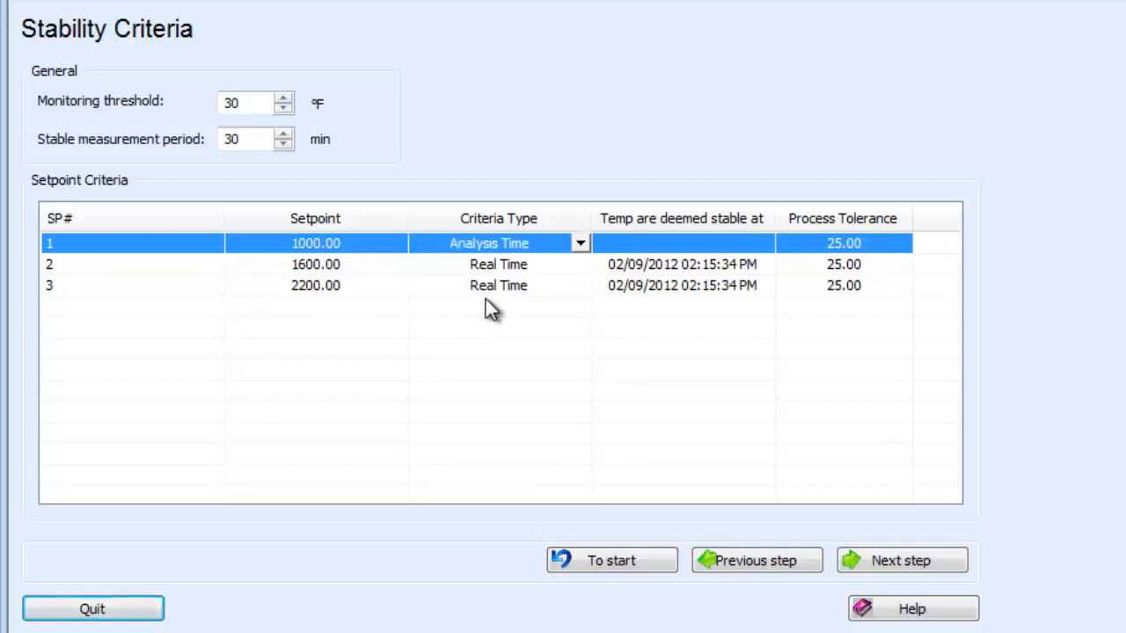
{"action": "left_click", "coordinate": [526, 268]}
{"action": "left_click", "coordinate": [581, 265]}
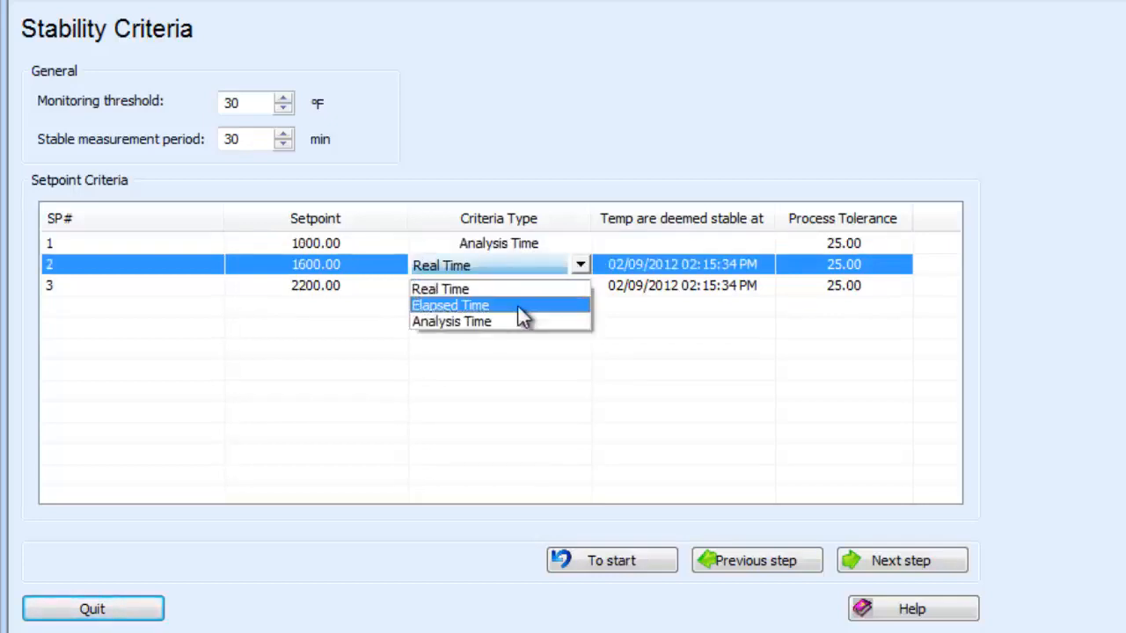
{"action": "left_click", "coordinate": [502, 320]}
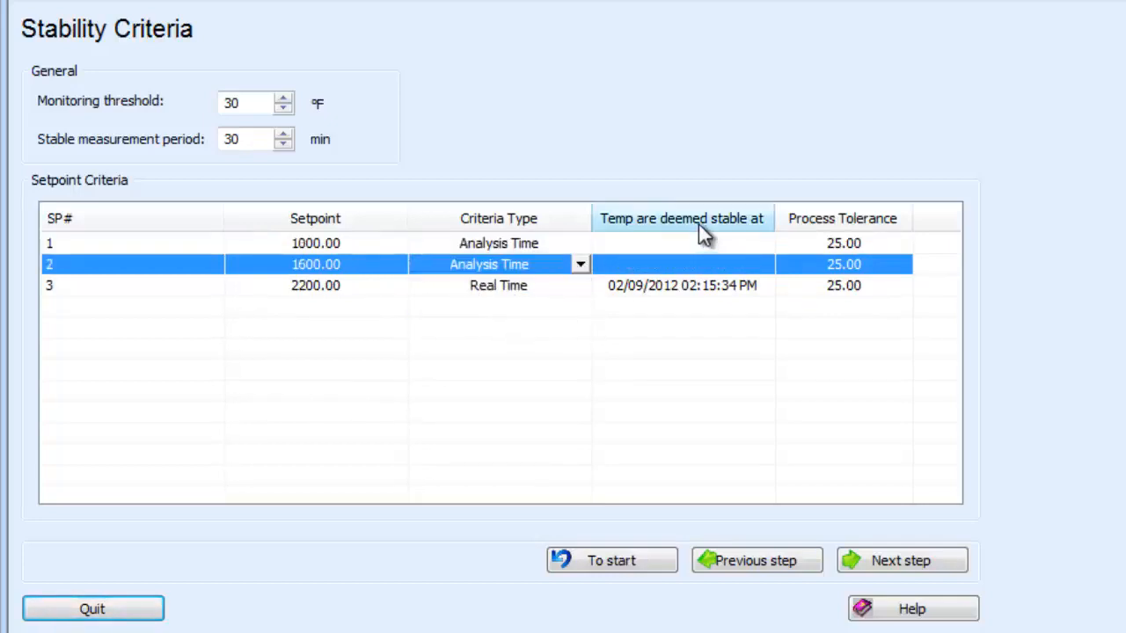
{"action": "left_click", "coordinate": [549, 286]}
{"action": "left_click", "coordinate": [580, 286]}
{"action": "left_click", "coordinate": [528, 339]}
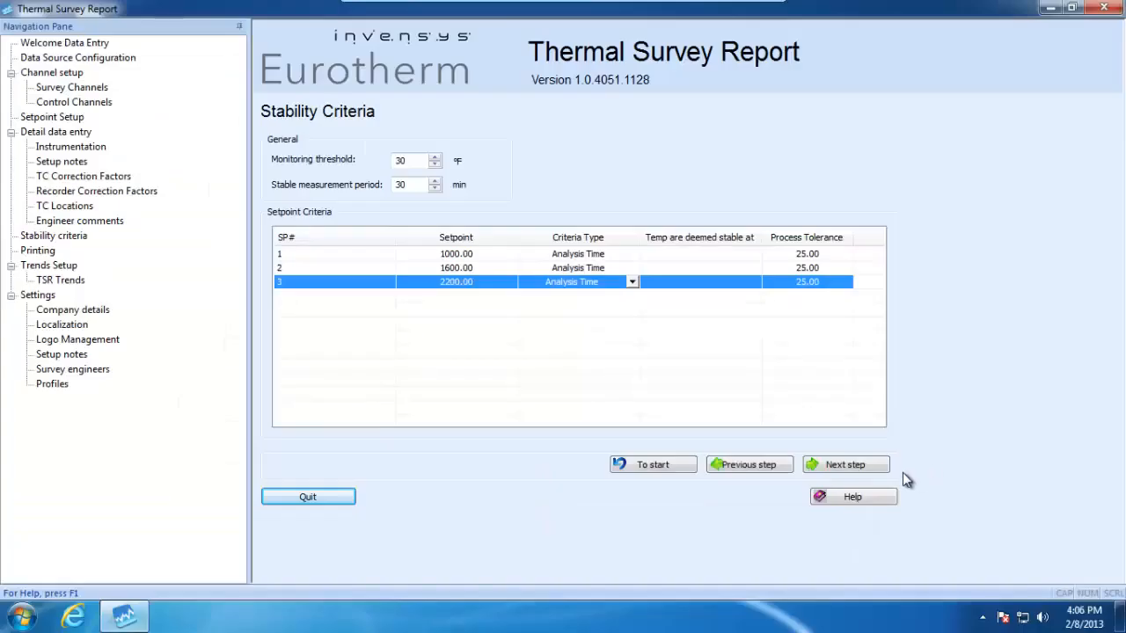
Proceed to Printing, open Trends Setup, and unselect and reselect all TC1 to TC9 trend lines for every setpoint.
{"action": "left_click", "coordinate": [853, 466]}
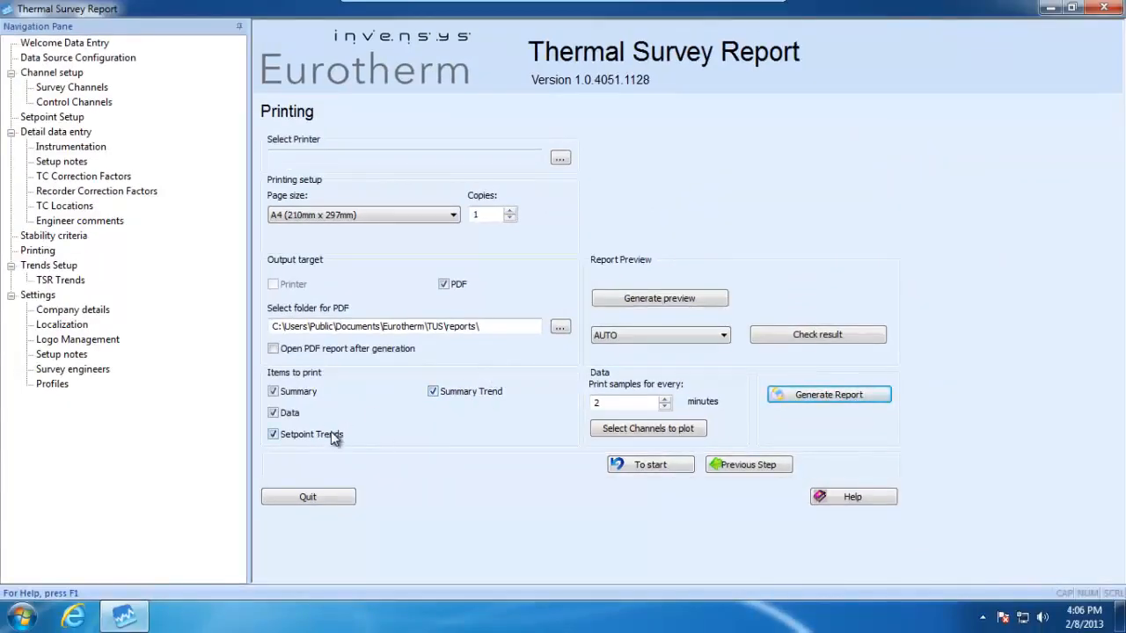
{"action": "left_click", "coordinate": [50, 267]}
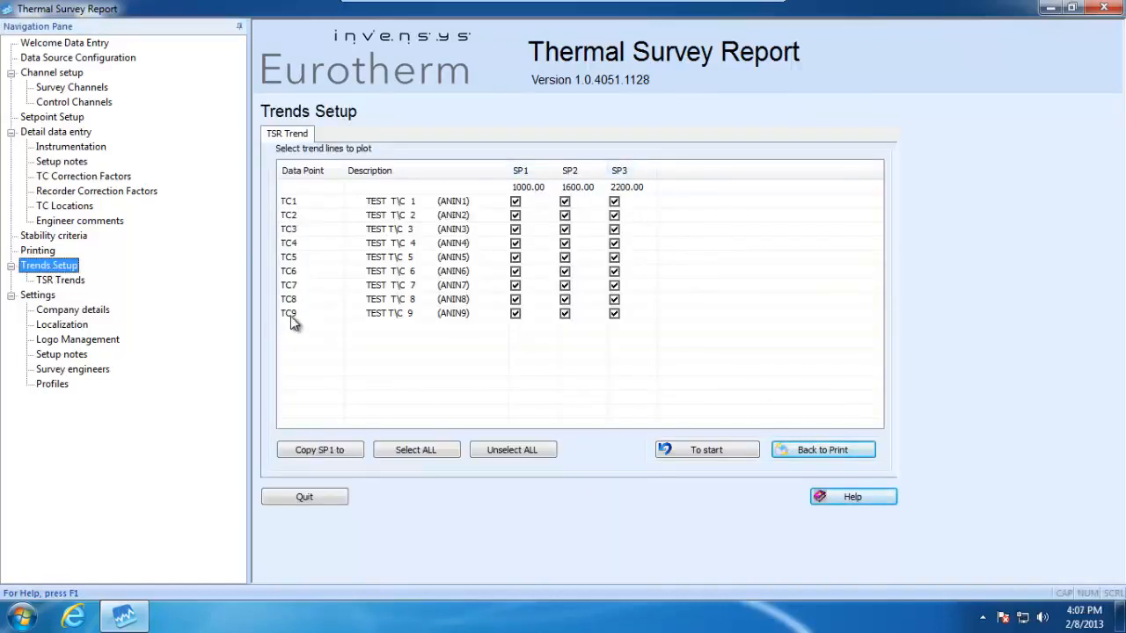
{"action": "left_click", "coordinate": [507, 449]}
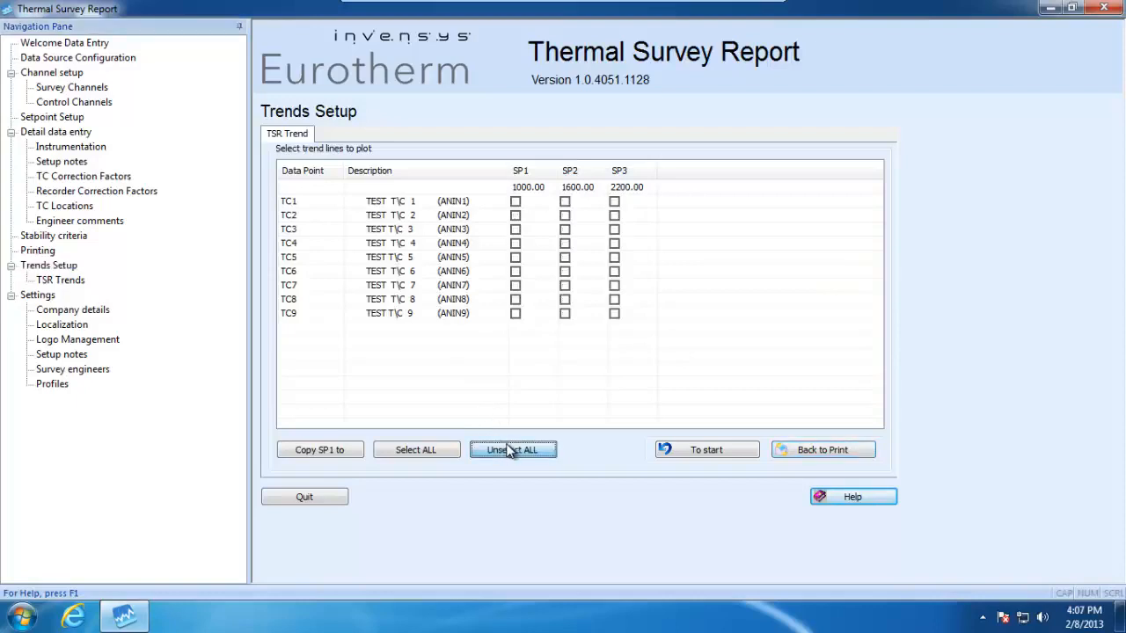
{"action": "left_click", "coordinate": [432, 455]}
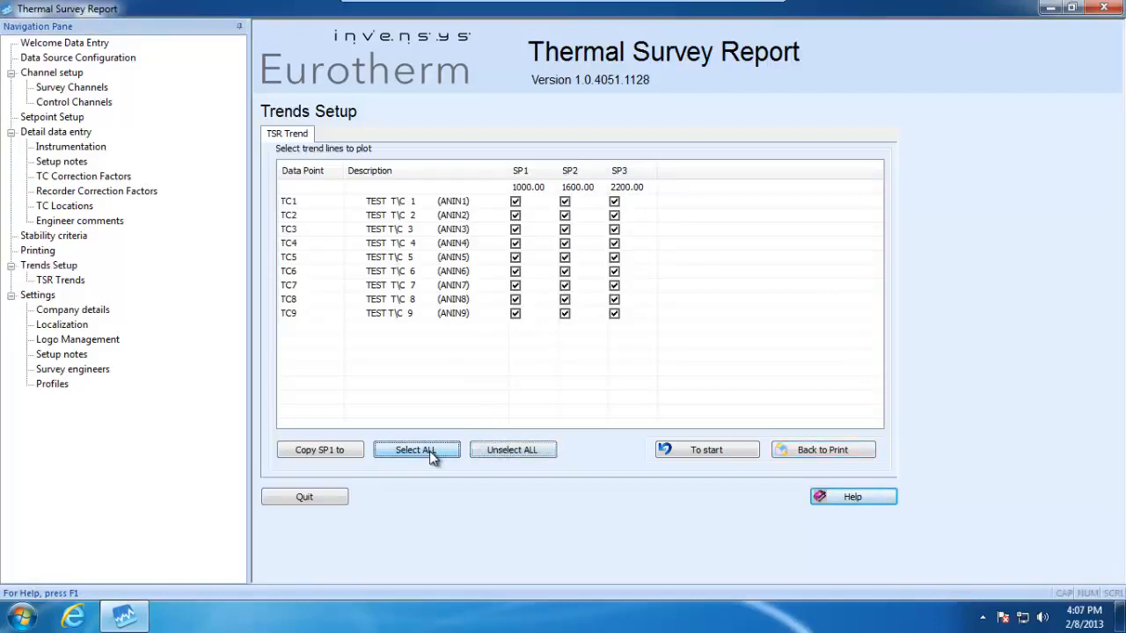
Return to Printing, check the destination folder for the PDF, and generate the report preview.
{"action": "left_click", "coordinate": [39, 252]}
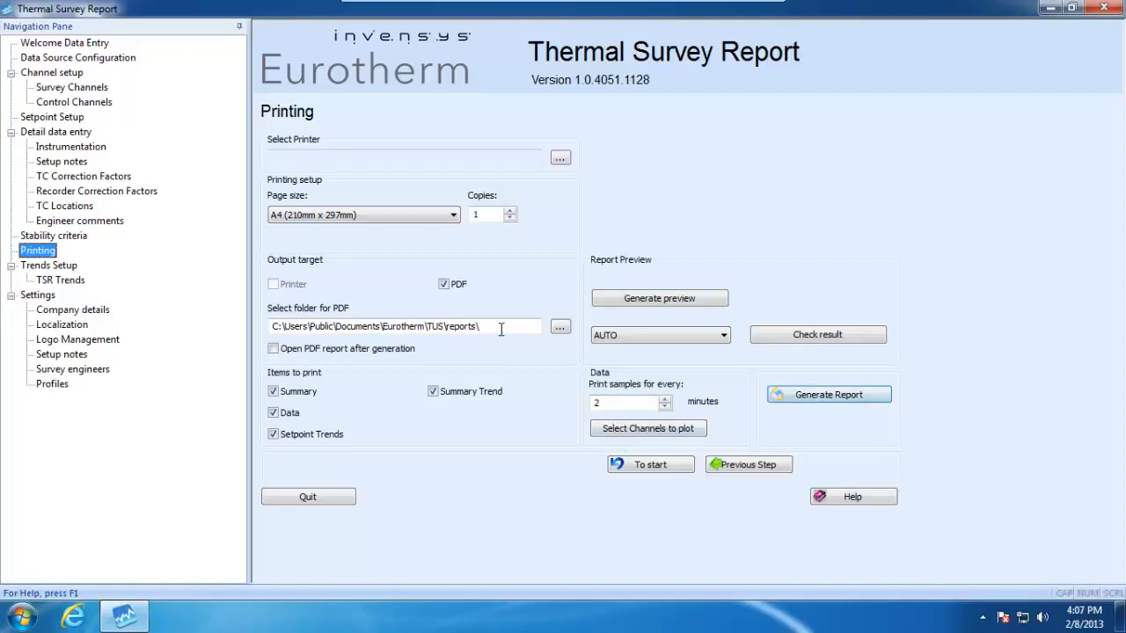
{"action": "left_click_drag", "start_coordinate": [503, 328], "coordinate": [248, 343]}
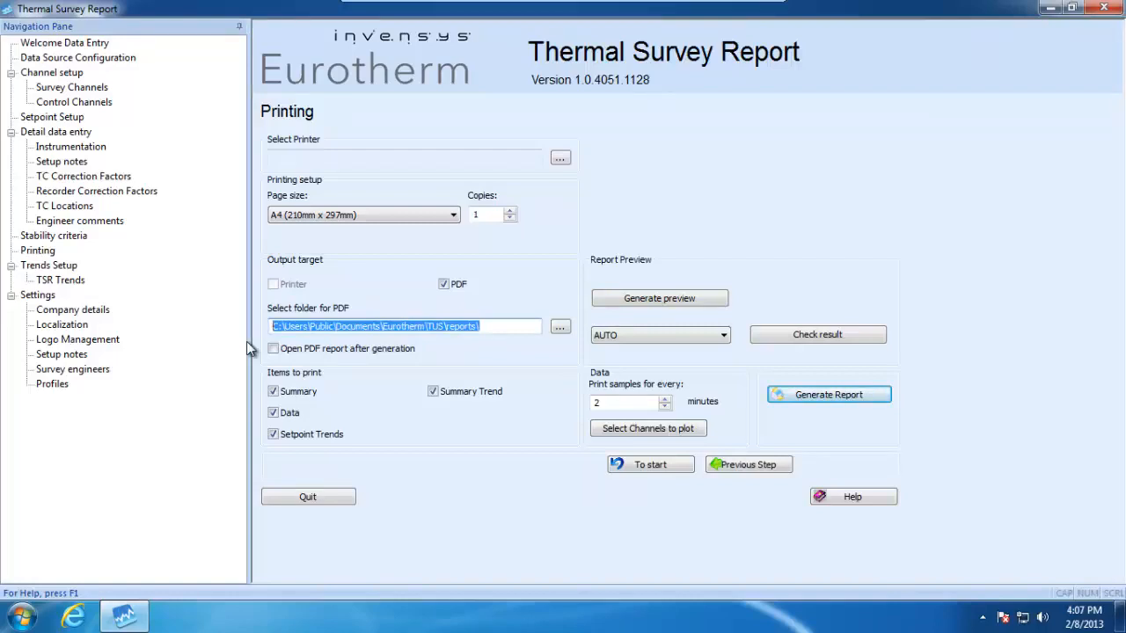
{"action": "left_click", "coordinate": [695, 301]}
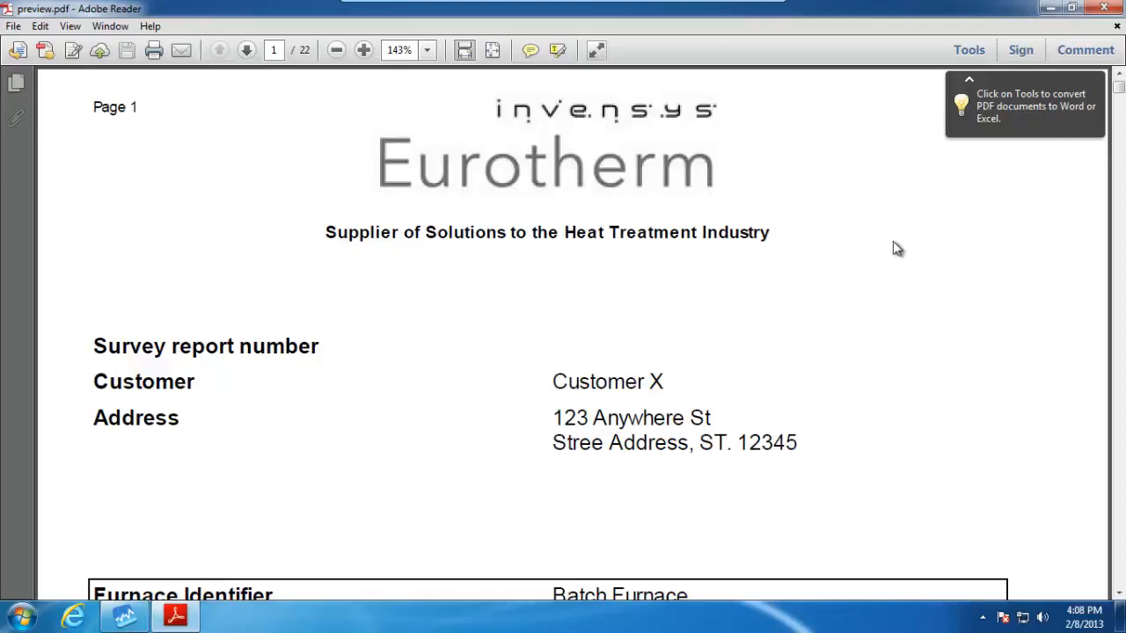
Reduce the preview in Adobe Reader to 75% and examine the cover page, readings summary, engineer comments and declaration on pages 1 and 2.
{"action": "left_click", "coordinate": [336, 51]}
{"action": "left_click", "coordinate": [336, 50]}
{"action": "left_click", "coordinate": [336, 50]}
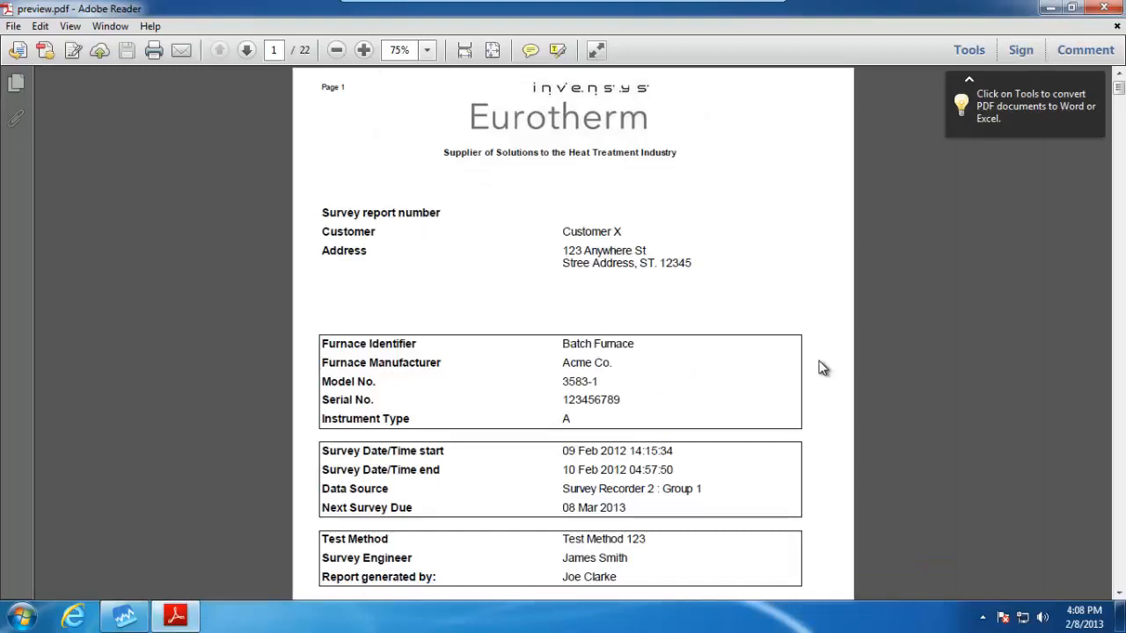
{"action": "scroll", "coordinate": [823, 368], "scroll_direction": "down", "scroll_amount": 4}
{"action": "scroll", "coordinate": [821, 365], "scroll_direction": "up", "scroll_amount": 4}
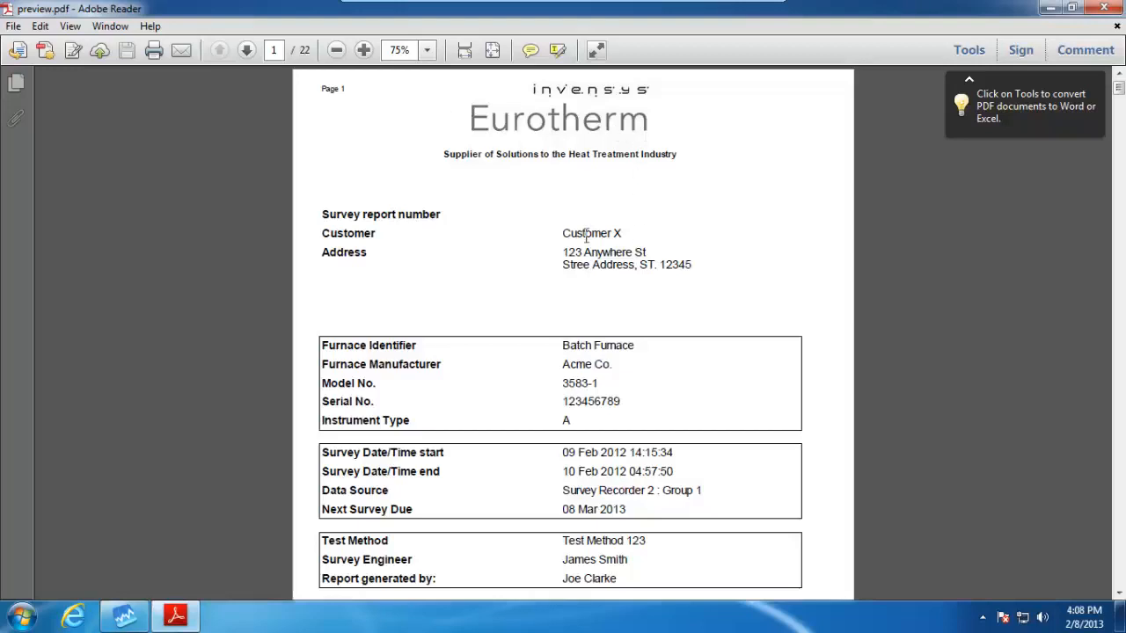
{"action": "scroll", "coordinate": [647, 239], "scroll_direction": "down", "scroll_amount": 3}
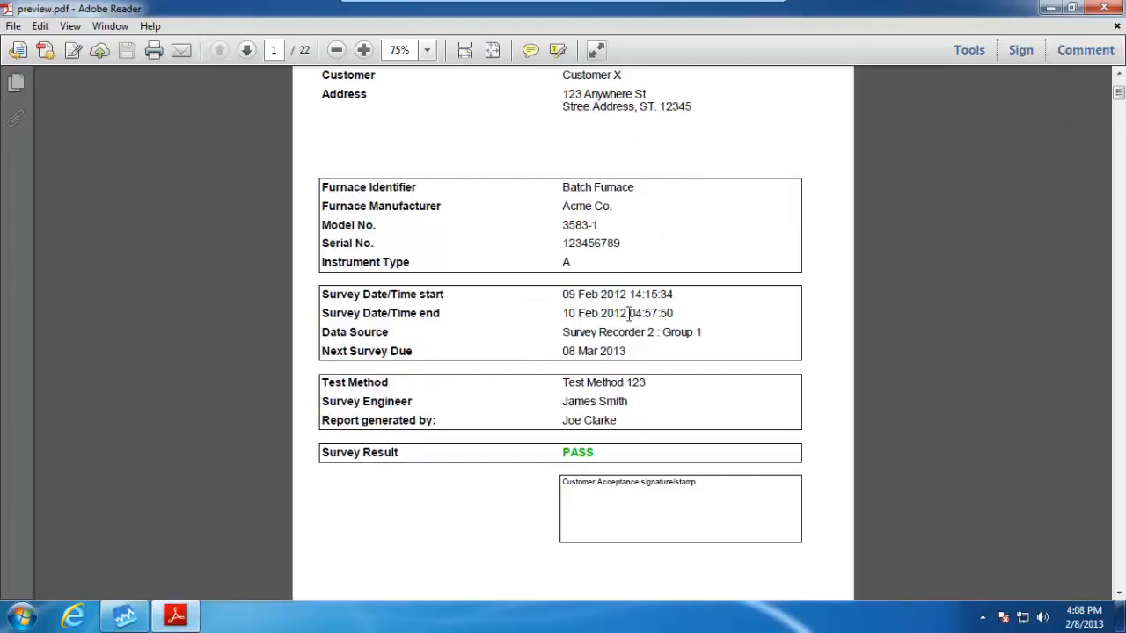
{"action": "scroll", "coordinate": [607, 306], "scroll_direction": "down", "scroll_amount": 2}
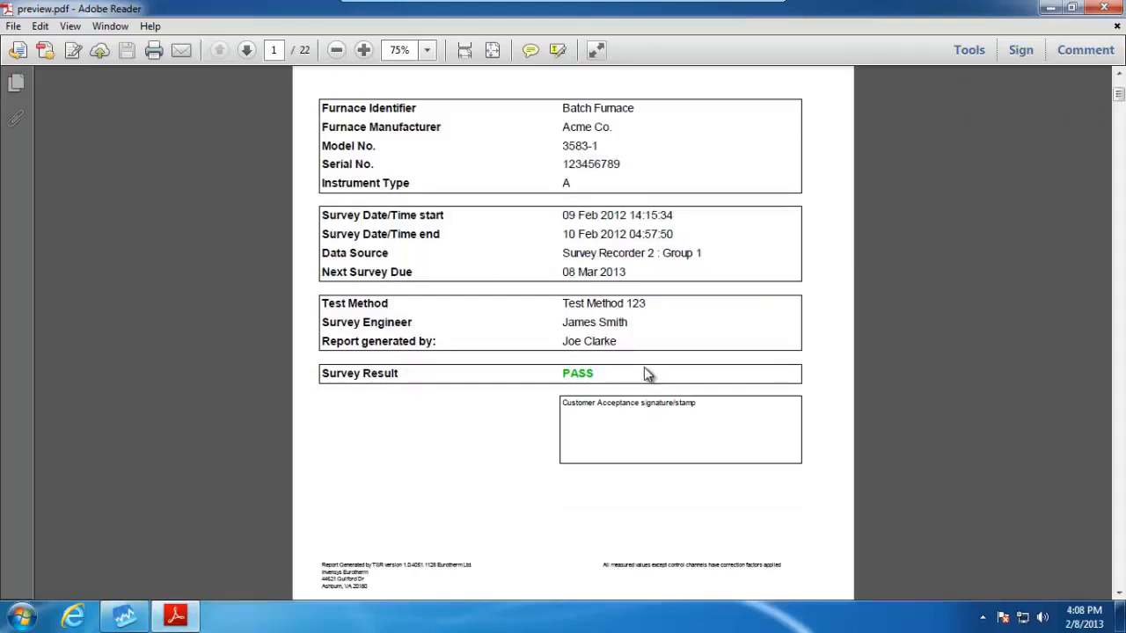
{"action": "scroll", "coordinate": [574, 372], "scroll_direction": "down", "scroll_amount": 15}
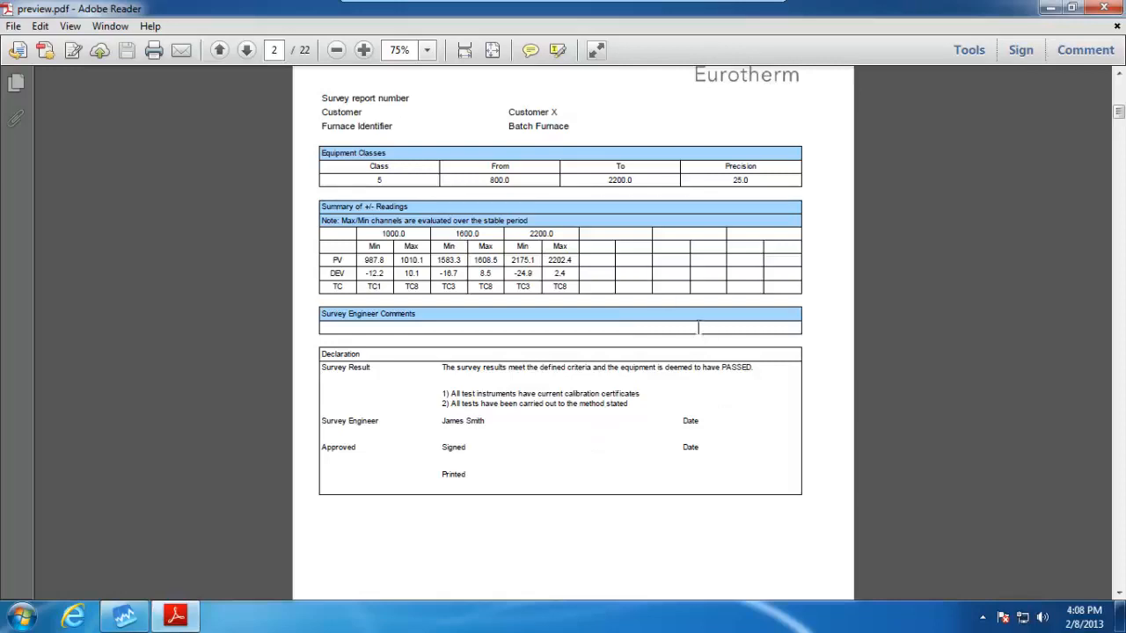
Examine the instrumentation, setpoint tolerances, thermocouple serial numbers, correction factors and thermocouple locations on pages 3 to 5 of the report.
{"action": "scroll", "coordinate": [903, 321], "scroll_direction": "down", "scroll_amount": 10}
{"action": "scroll", "coordinate": [867, 330], "scroll_direction": "down", "scroll_amount": 3}
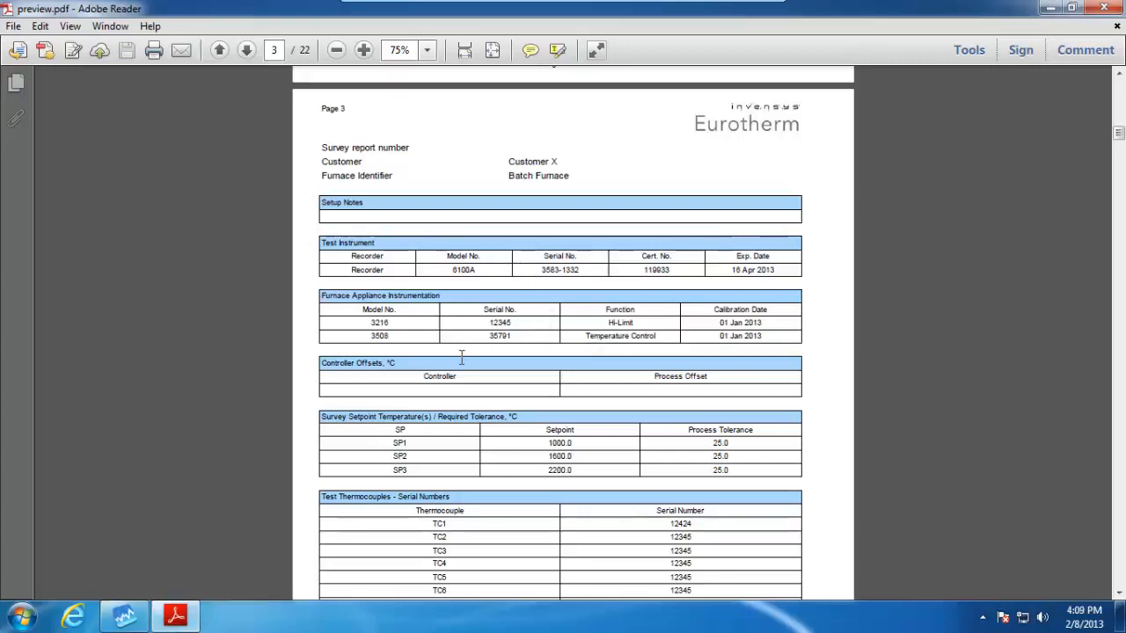
{"action": "scroll", "coordinate": [461, 357], "scroll_direction": "down", "scroll_amount": 3}
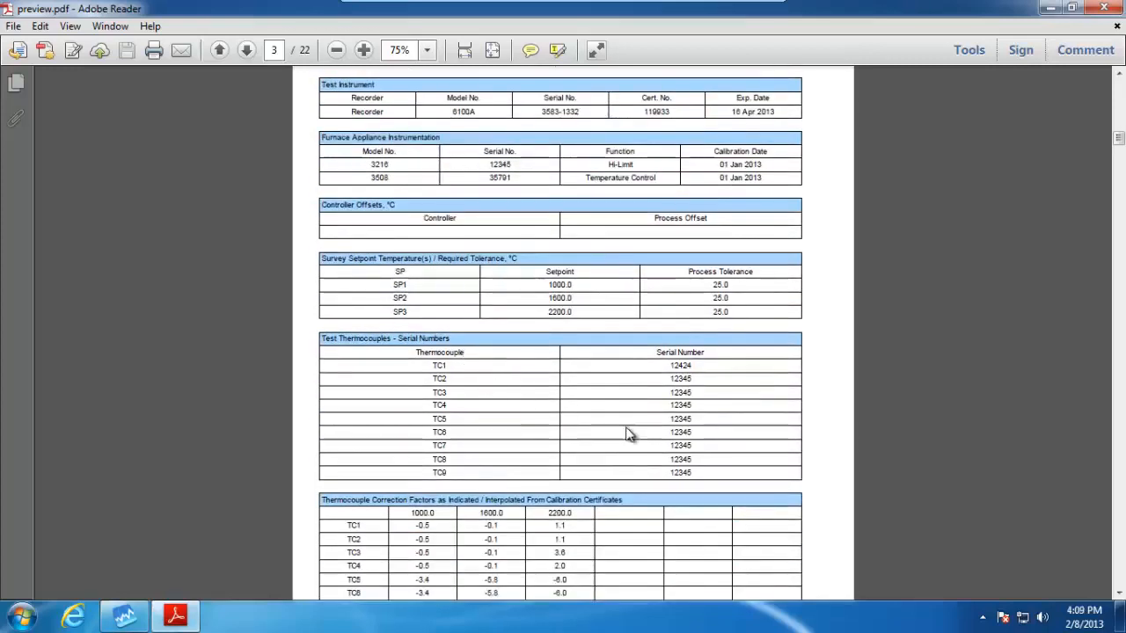
{"action": "scroll", "coordinate": [762, 438], "scroll_direction": "down", "scroll_amount": 4}
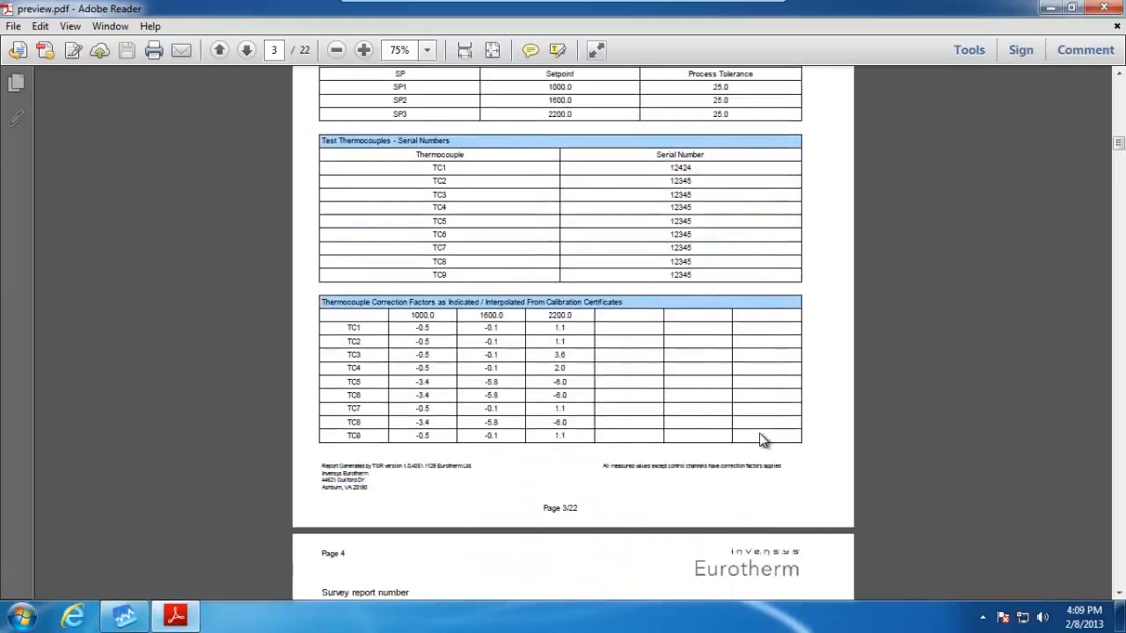
{"action": "scroll", "coordinate": [566, 391], "scroll_direction": "down", "scroll_amount": 4}
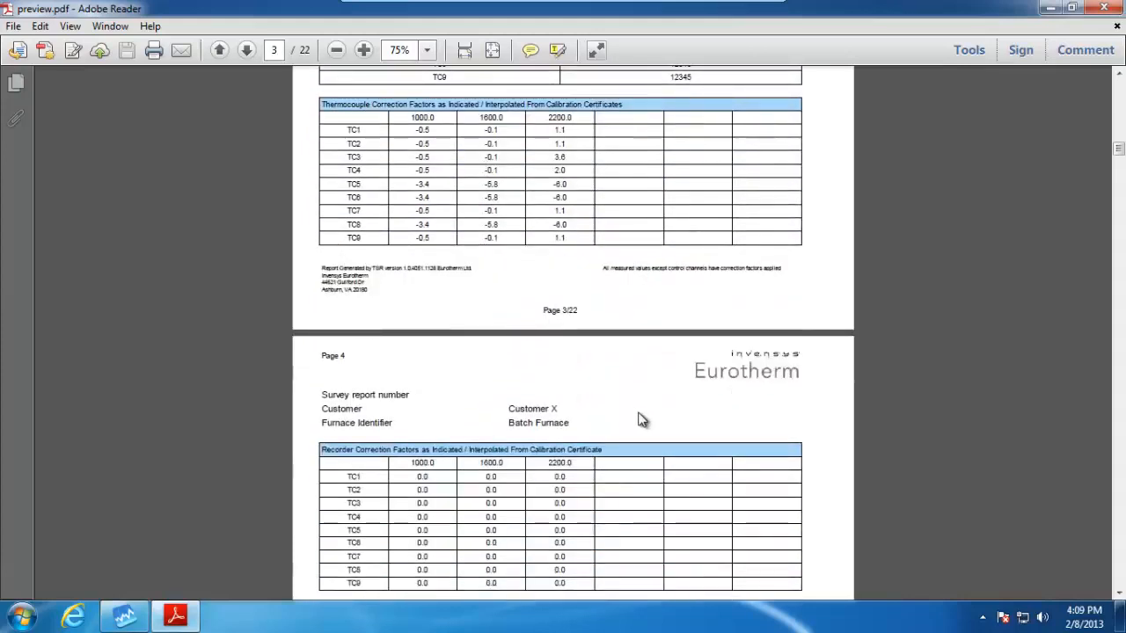
{"action": "scroll", "coordinate": [641, 419], "scroll_direction": "down", "scroll_amount": 10}
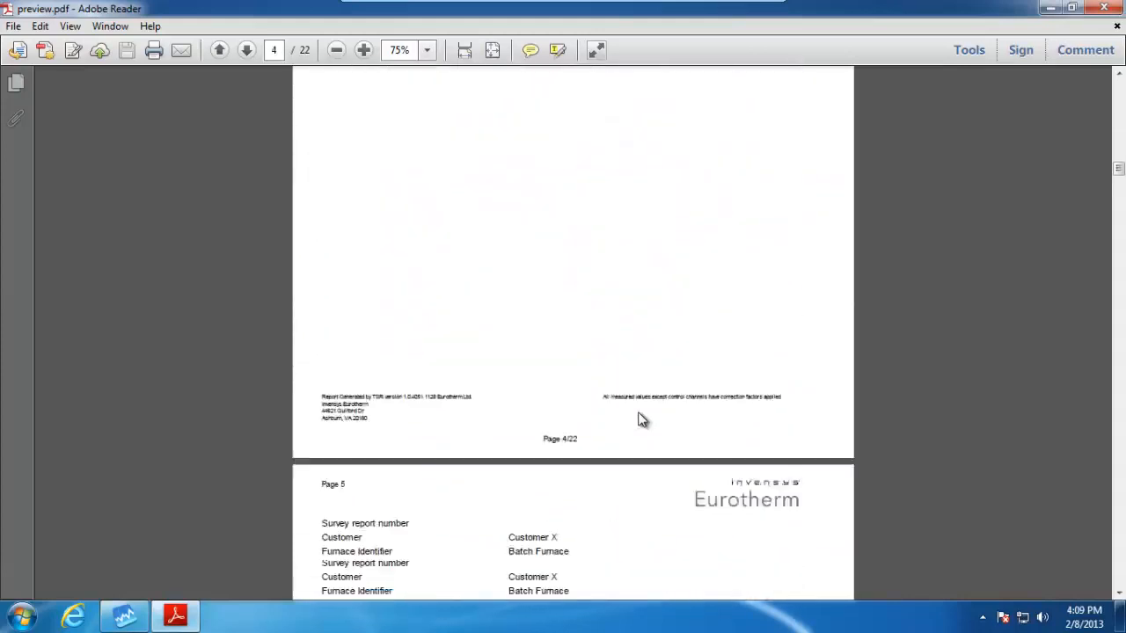
{"action": "scroll", "coordinate": [641, 420], "scroll_direction": "down", "scroll_amount": 9}
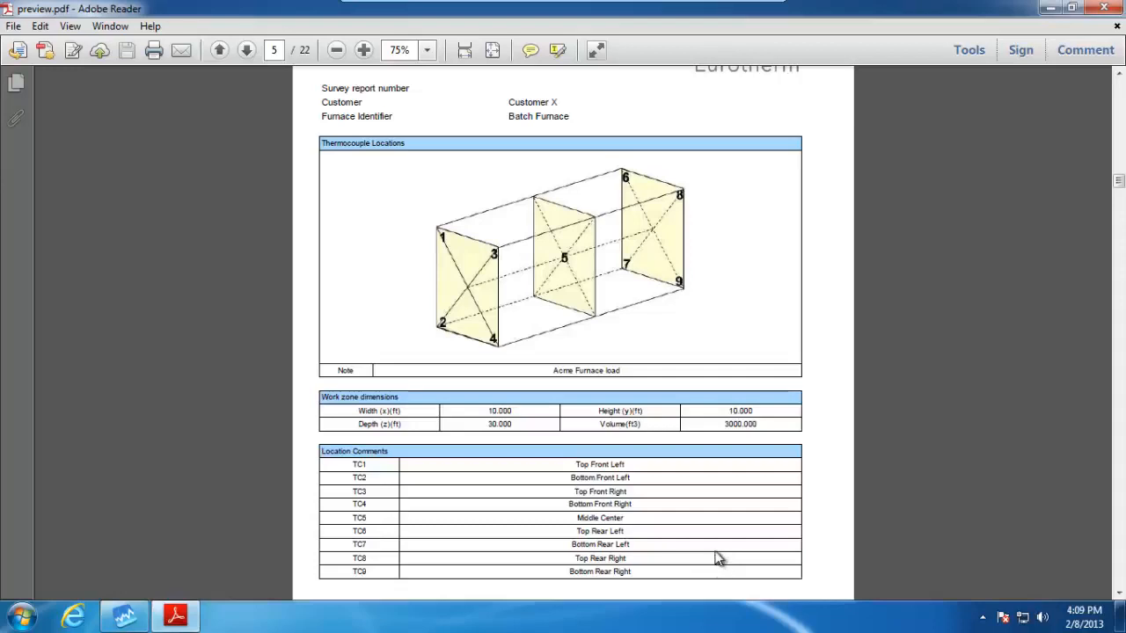
Review the thermocouple temperatures, deviations, maximum differences, monitoring threshold and over/under shoot tables on page 6.
{"action": "scroll", "coordinate": [659, 493], "scroll_direction": "down", "scroll_amount": 10}
{"action": "scroll", "coordinate": [659, 495], "scroll_direction": "down", "scroll_amount": 4}
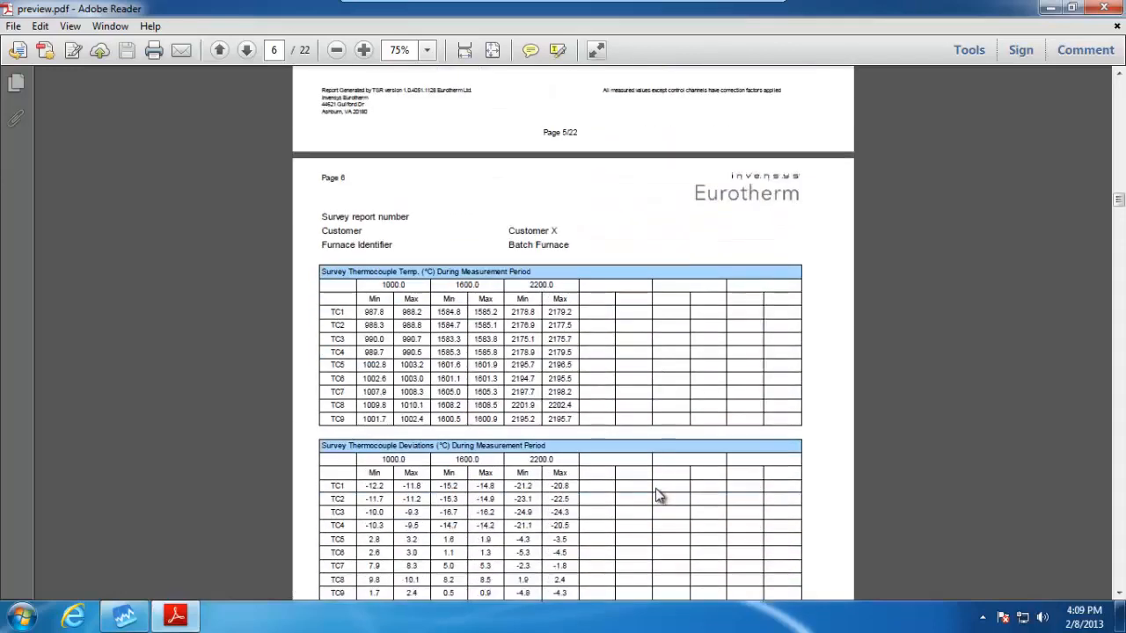
{"action": "scroll", "coordinate": [659, 495], "scroll_direction": "down", "scroll_amount": 2}
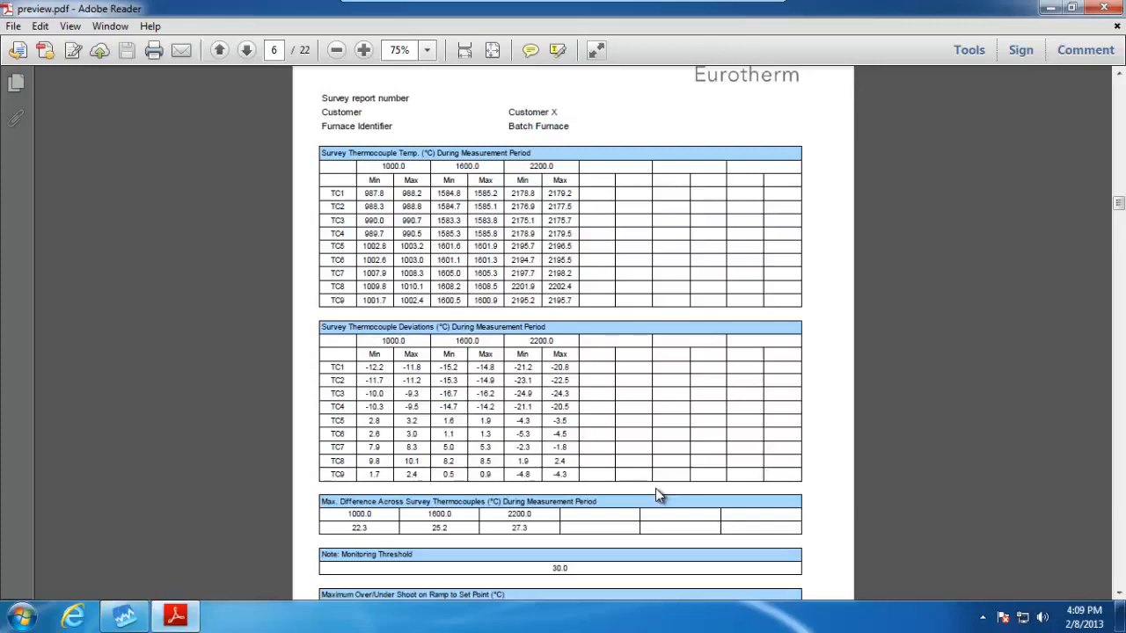
{"action": "scroll", "coordinate": [671, 471], "scroll_direction": "down", "scroll_amount": 2}
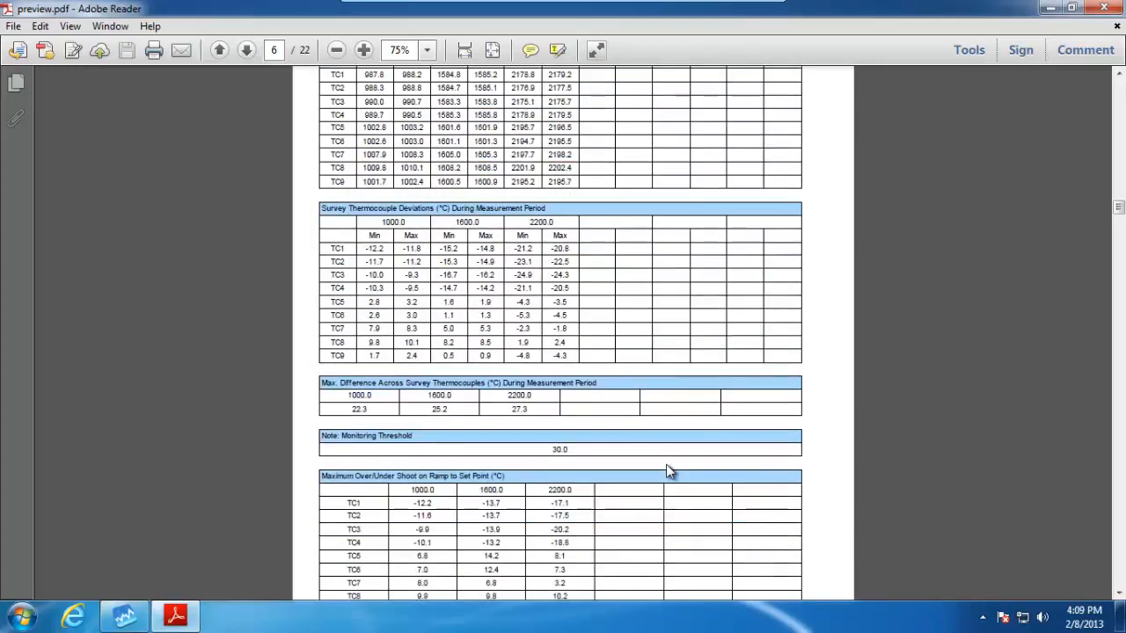
{"action": "scroll", "coordinate": [670, 472], "scroll_direction": "down", "scroll_amount": 3}
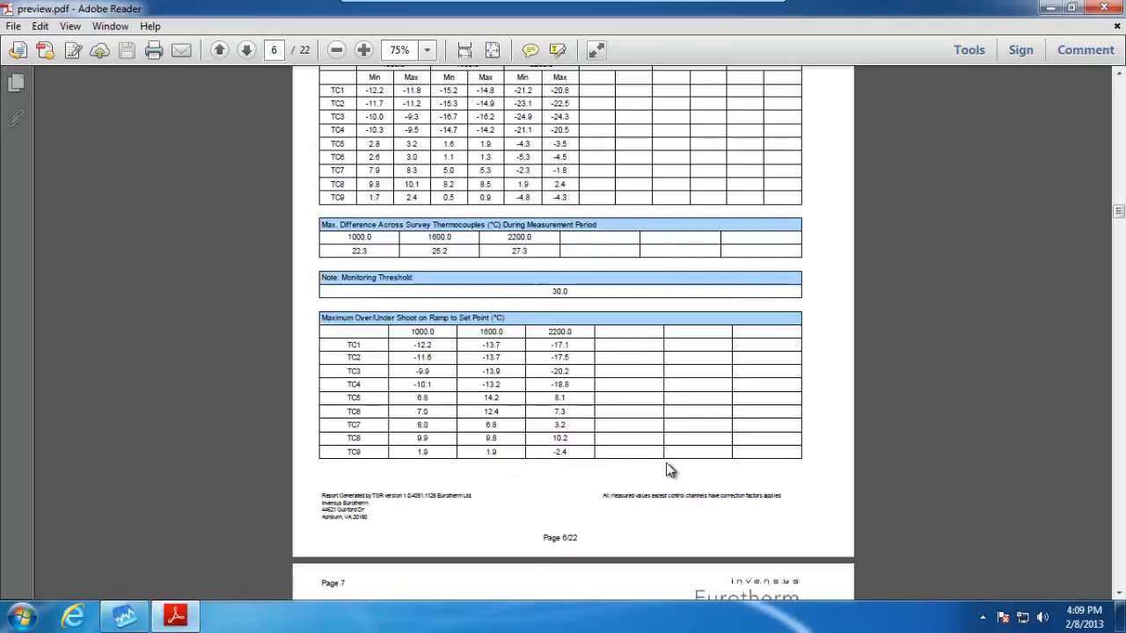
Examine the timed TC1 to TC9 readings for setpoint 1000 on pages 7 to 10, including where the stable period starts.
{"action": "scroll", "coordinate": [670, 471], "scroll_direction": "down", "scroll_amount": 7}
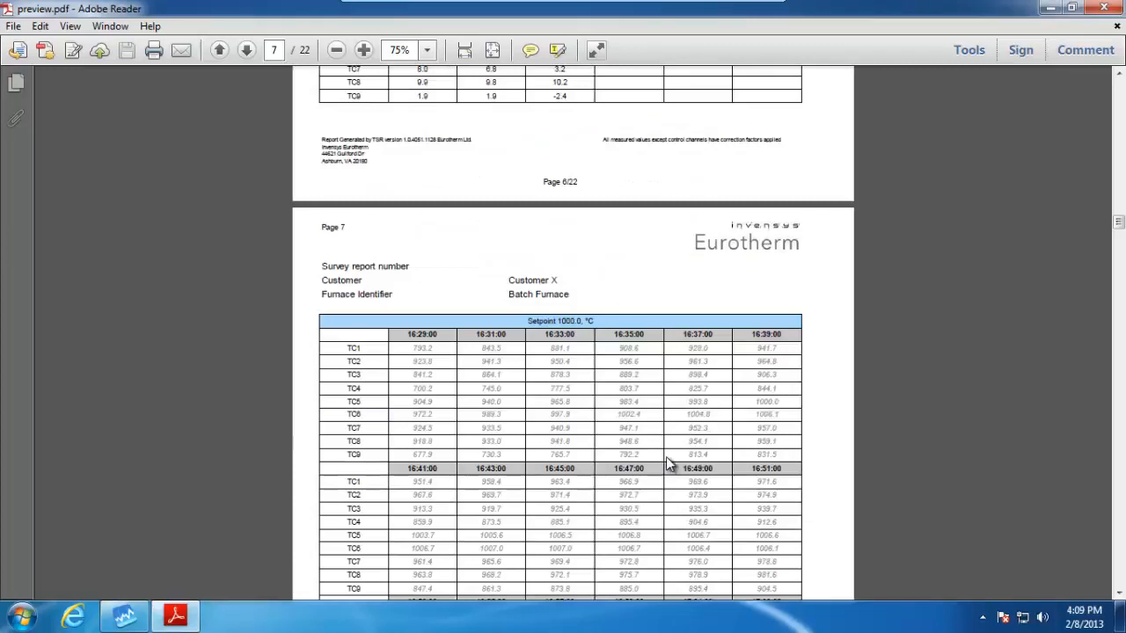
{"action": "scroll", "coordinate": [670, 464], "scroll_direction": "down", "scroll_amount": 2}
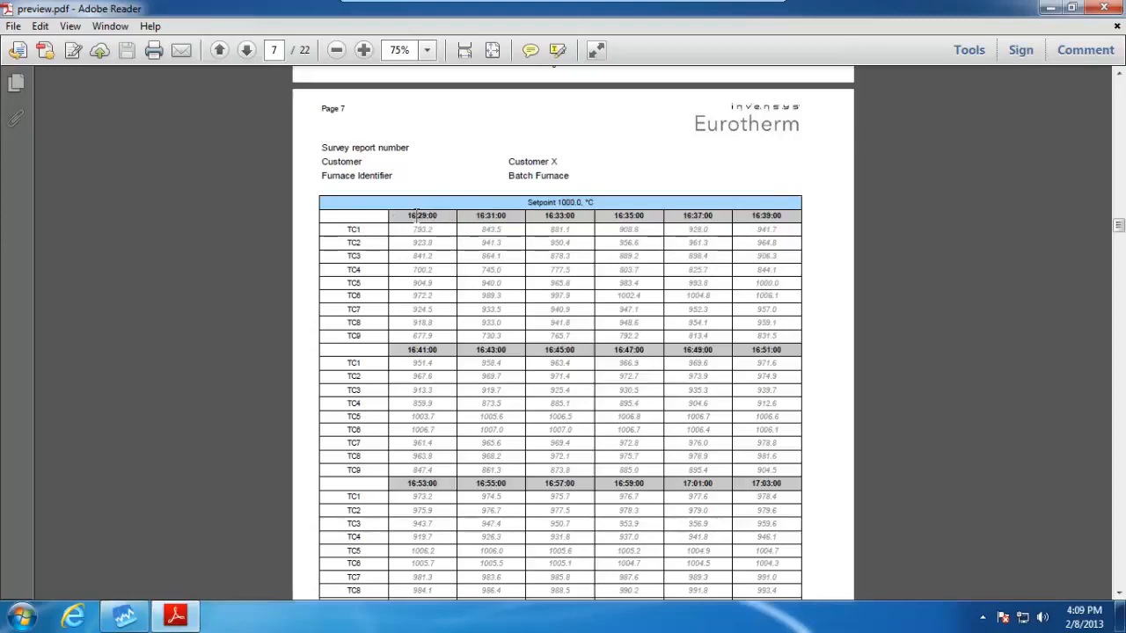
{"action": "scroll", "coordinate": [571, 381], "scroll_direction": "down", "scroll_amount": 10}
{"action": "scroll", "coordinate": [605, 497], "scroll_direction": "down", "scroll_amount": 15}
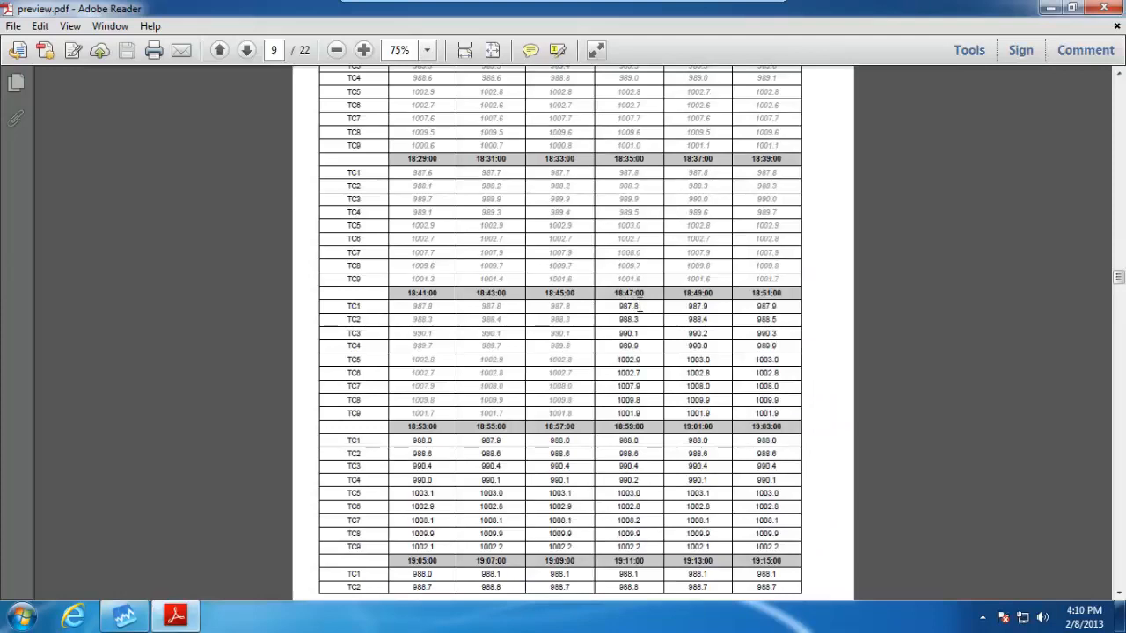
{"action": "scroll", "coordinate": [642, 306], "scroll_direction": "down", "scroll_amount": 3}
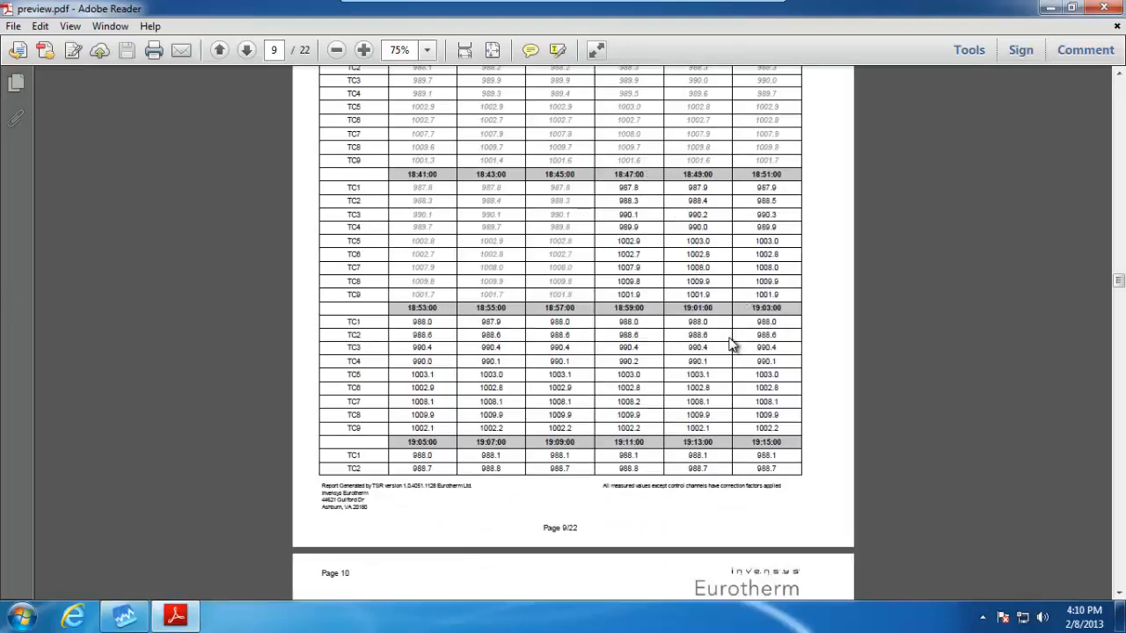
{"action": "scroll", "coordinate": [730, 345], "scroll_direction": "down", "scroll_amount": 3}
{"action": "scroll", "coordinate": [731, 344], "scroll_direction": "down", "scroll_amount": 10}
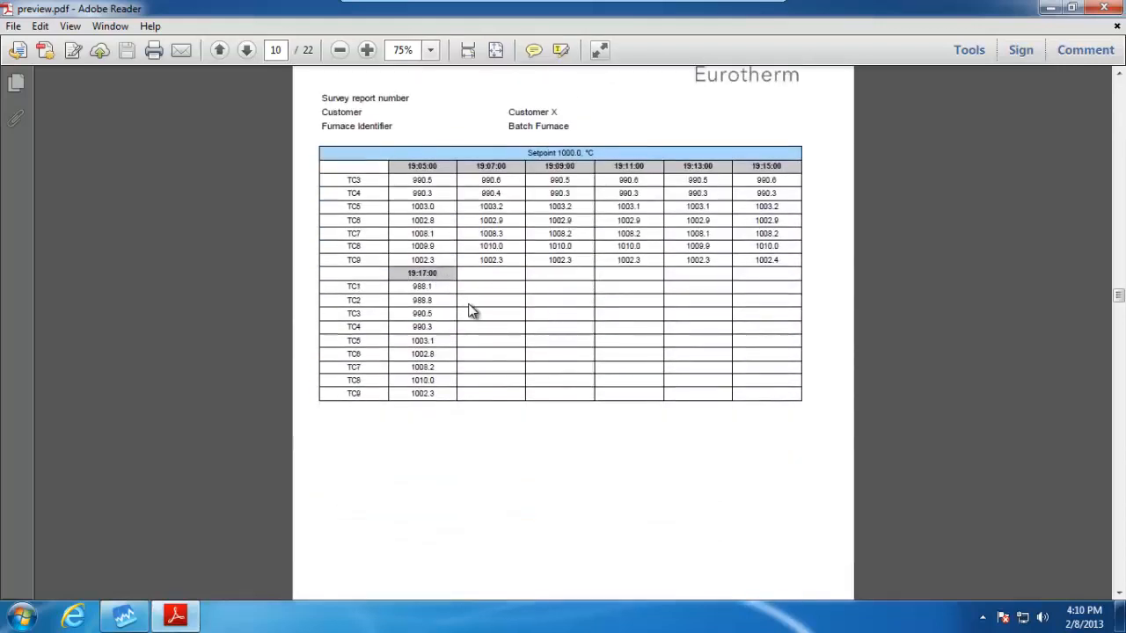
{"action": "scroll", "coordinate": [449, 394], "scroll_direction": "down", "scroll_amount": 4}
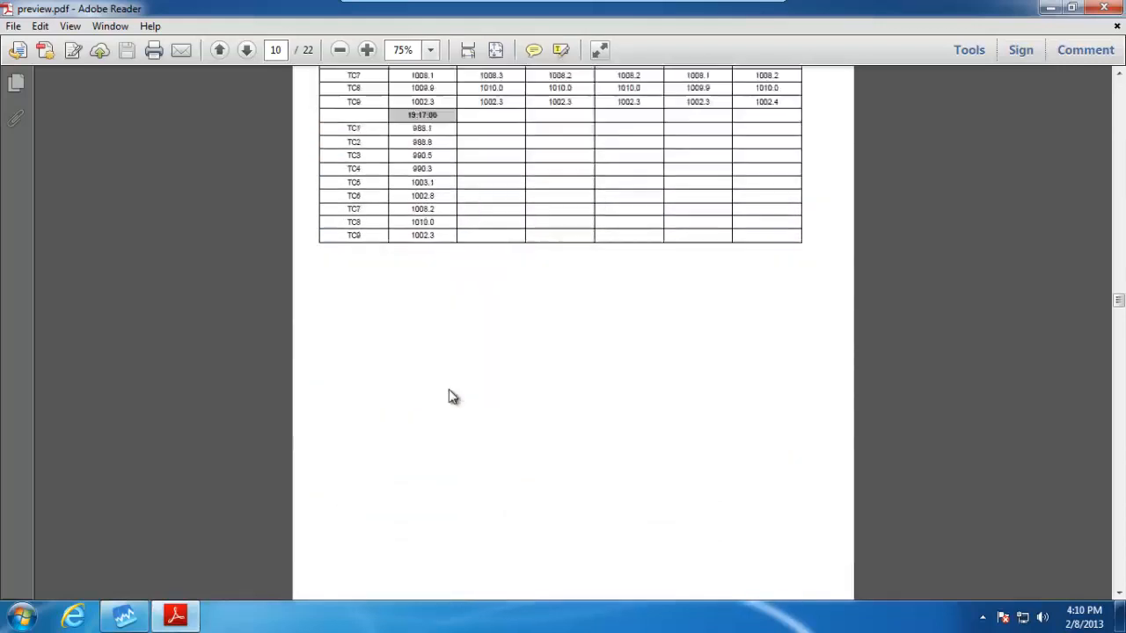
Look through the timed thermocouple readings for setpoint 1600 from page 11 to page 13.
{"action": "scroll", "coordinate": [450, 393], "scroll_direction": "down", "scroll_amount": 15}
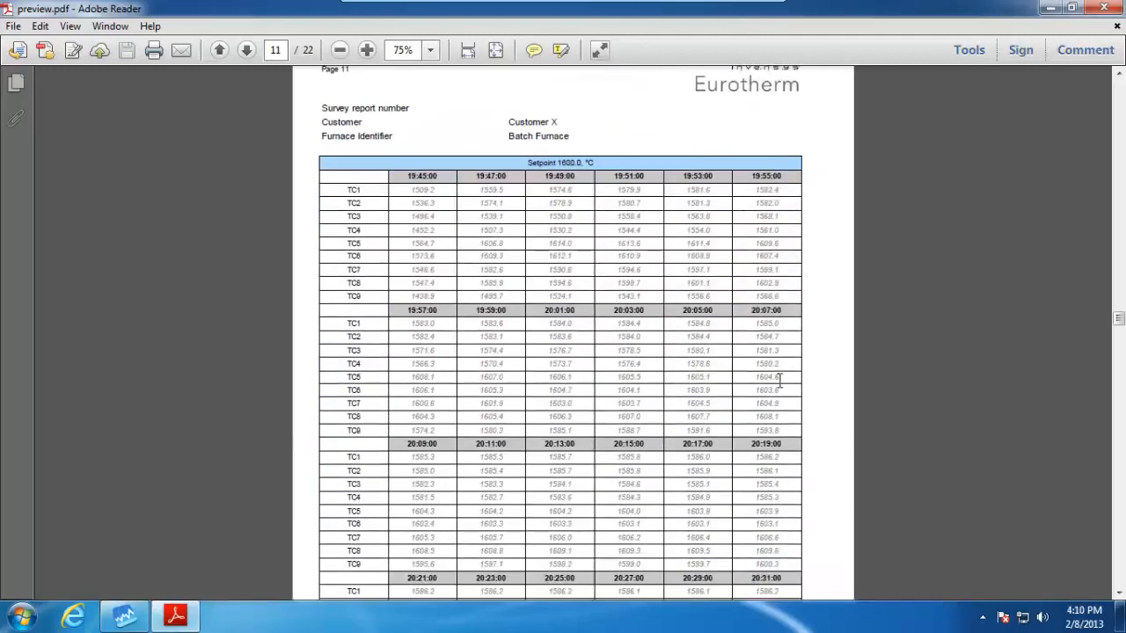
{"action": "scroll", "coordinate": [712, 400], "scroll_direction": "down", "scroll_amount": 15}
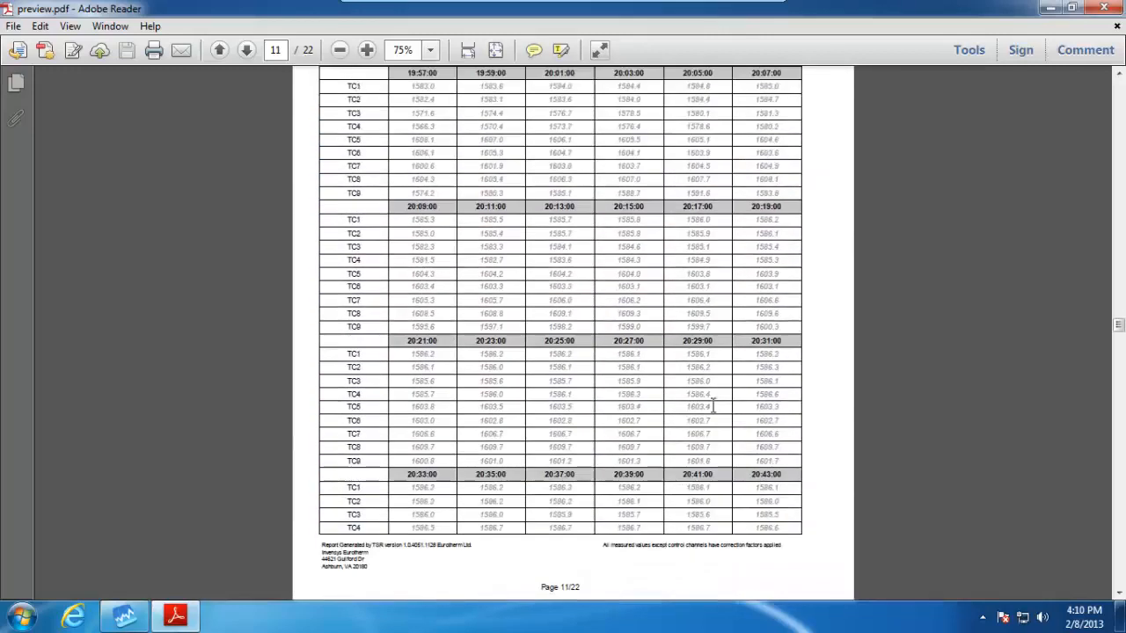
{"action": "scroll", "coordinate": [712, 401], "scroll_direction": "down", "scroll_amount": 7}
{"action": "scroll", "coordinate": [711, 398], "scroll_direction": "down", "scroll_amount": 7}
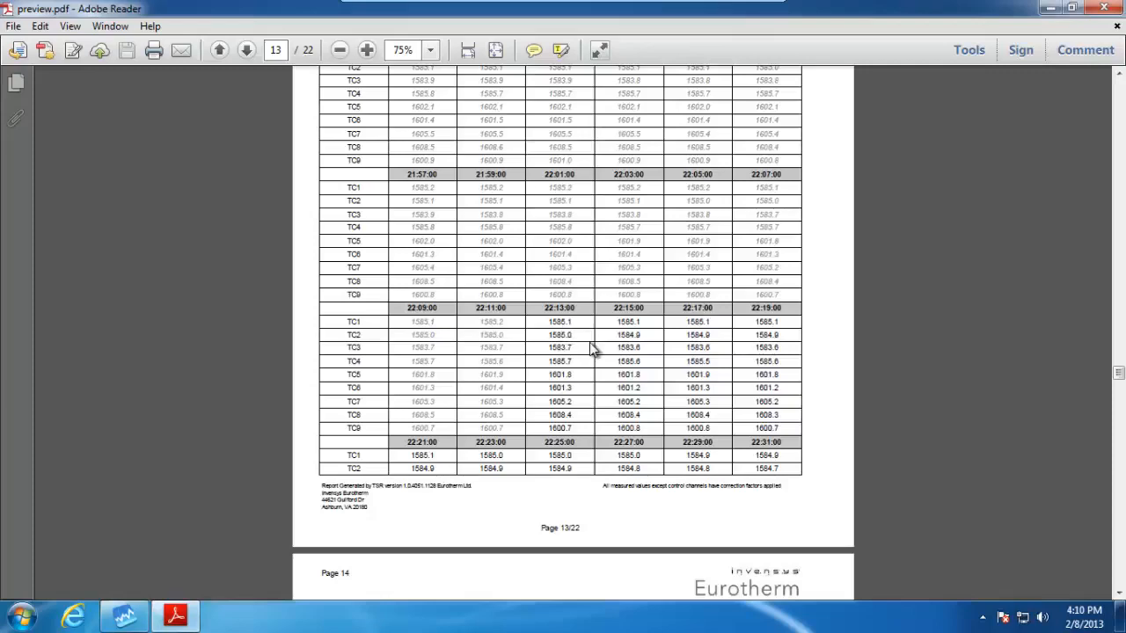
Look through the timed thermocouple readings for setpoint 2200 on pages 15 to 18.
{"action": "scroll", "coordinate": [591, 350], "scroll_direction": "down", "scroll_amount": 15}
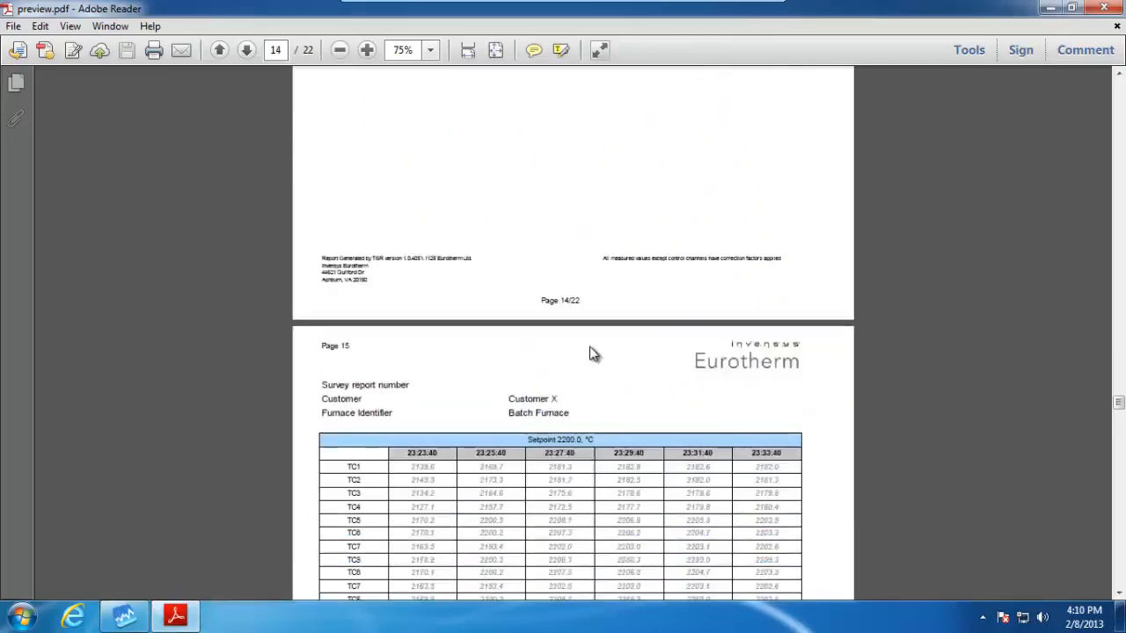
{"action": "scroll", "coordinate": [591, 350], "scroll_direction": "down", "scroll_amount": 15}
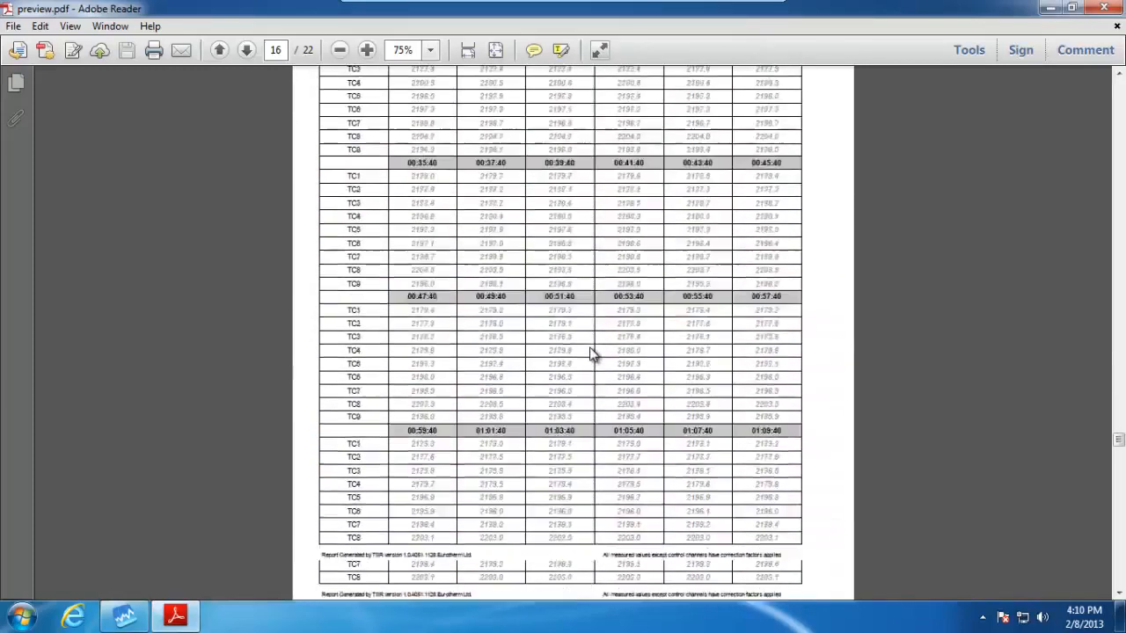
{"action": "scroll", "coordinate": [590, 349], "scroll_direction": "down", "scroll_amount": 12}
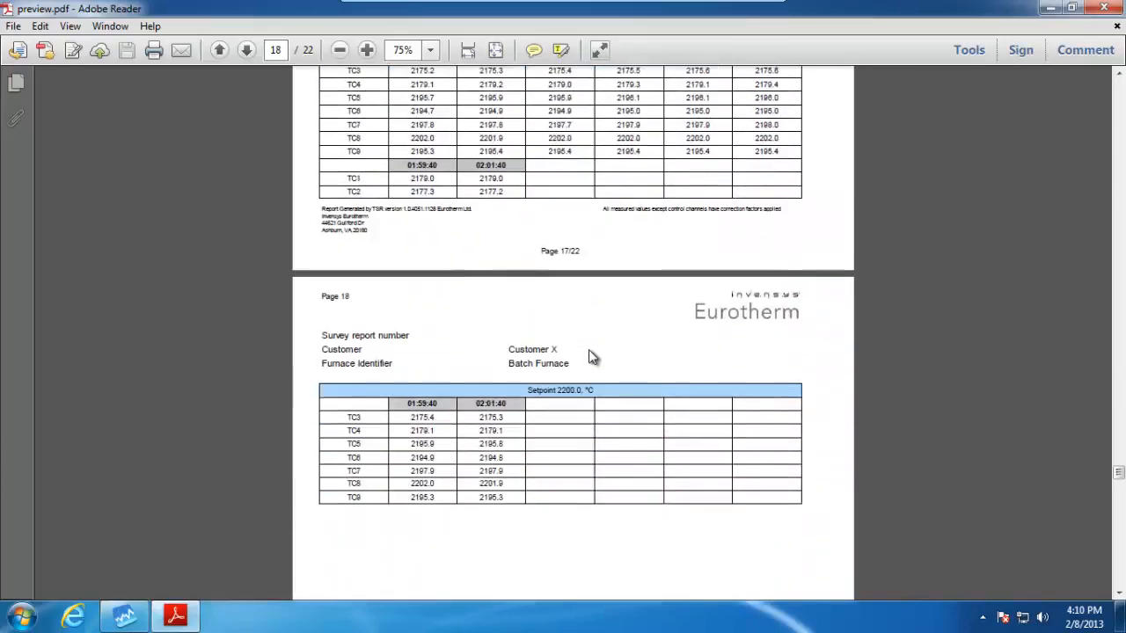
Examine the setpoint 1000 trend chart and its thermocouple legend on page 19 at 125% and 100% magnification.
{"action": "scroll", "coordinate": [591, 353], "scroll_direction": "down", "scroll_amount": 10}
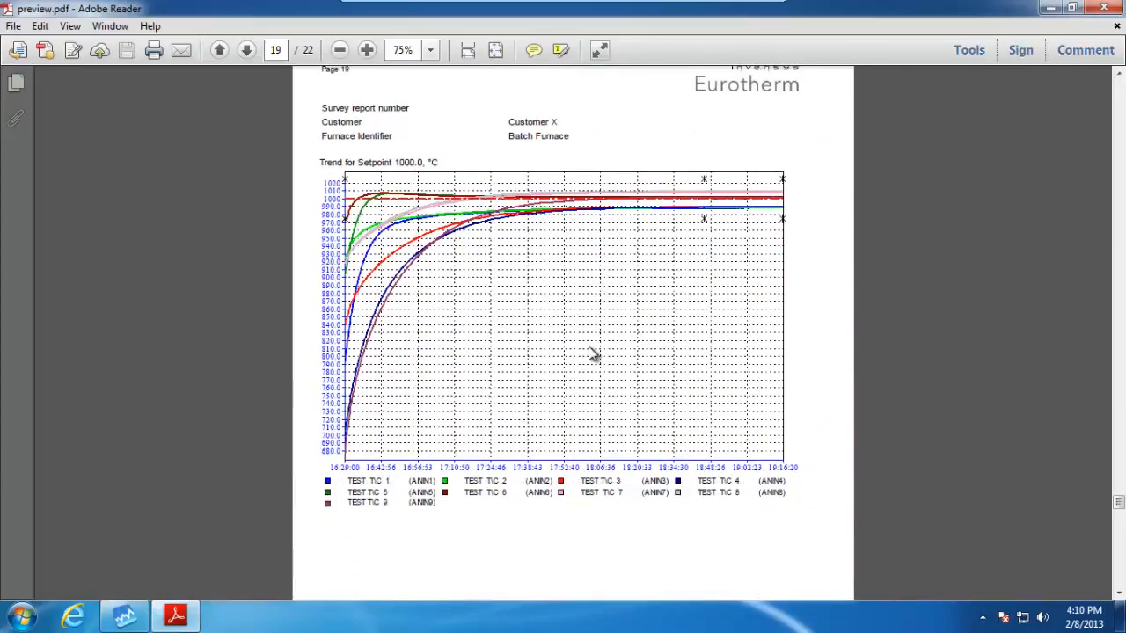
{"action": "key", "text": "ctrl+equal"}
{"action": "key", "text": "ctrl+equal"}
{"action": "scroll", "coordinate": [592, 352], "scroll_direction": "up", "scroll_amount": 5}
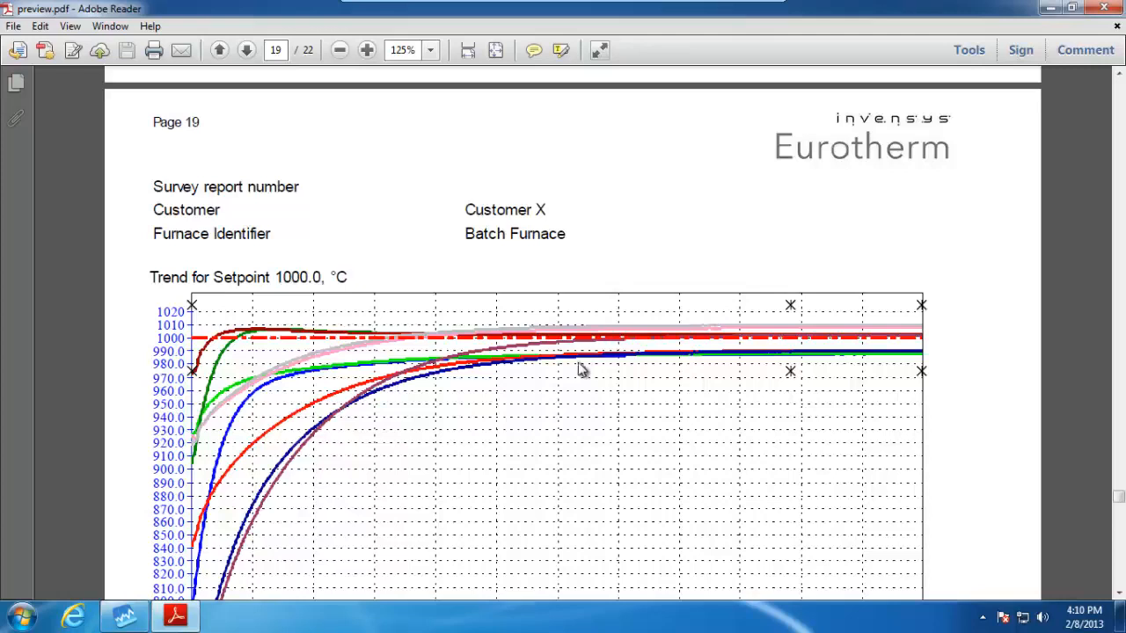
{"action": "scroll", "coordinate": [643, 419], "scroll_direction": "down", "scroll_amount": 2}
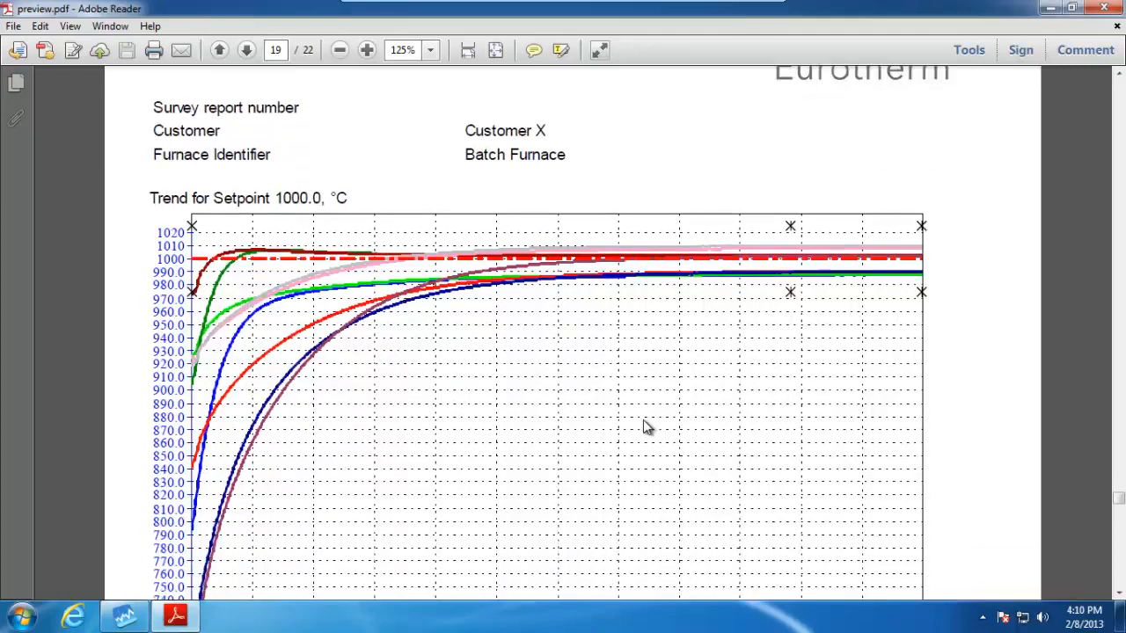
{"action": "scroll", "coordinate": [644, 427], "scroll_direction": "down", "scroll_amount": 2}
{"action": "key", "text": "ctrl+minus"}
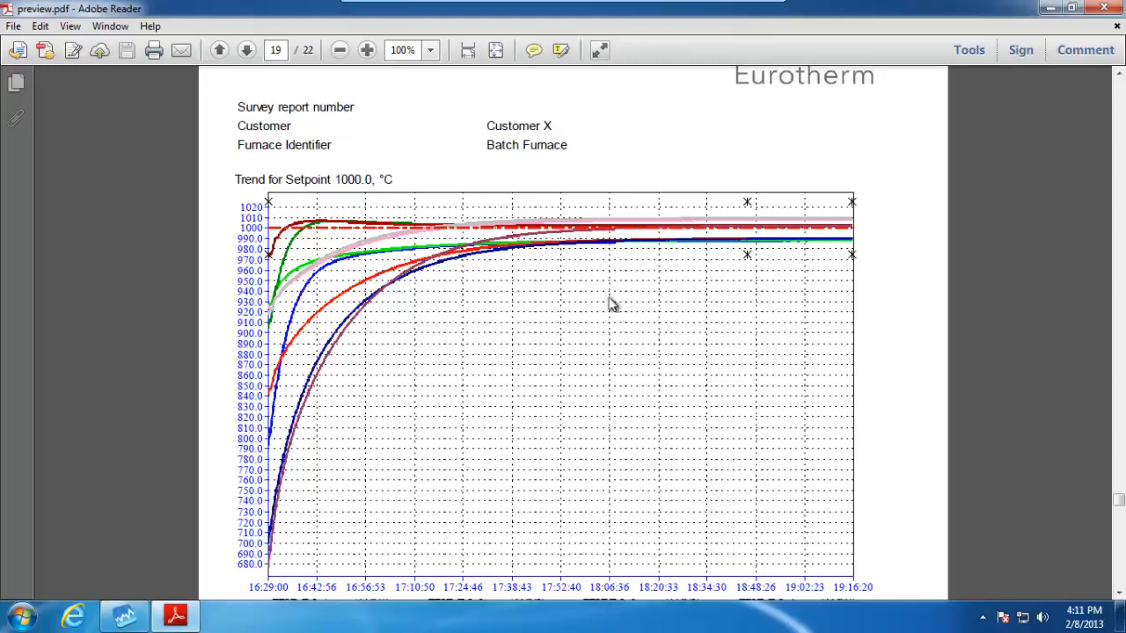
{"action": "scroll", "coordinate": [589, 552], "scroll_direction": "down", "scroll_amount": 3}
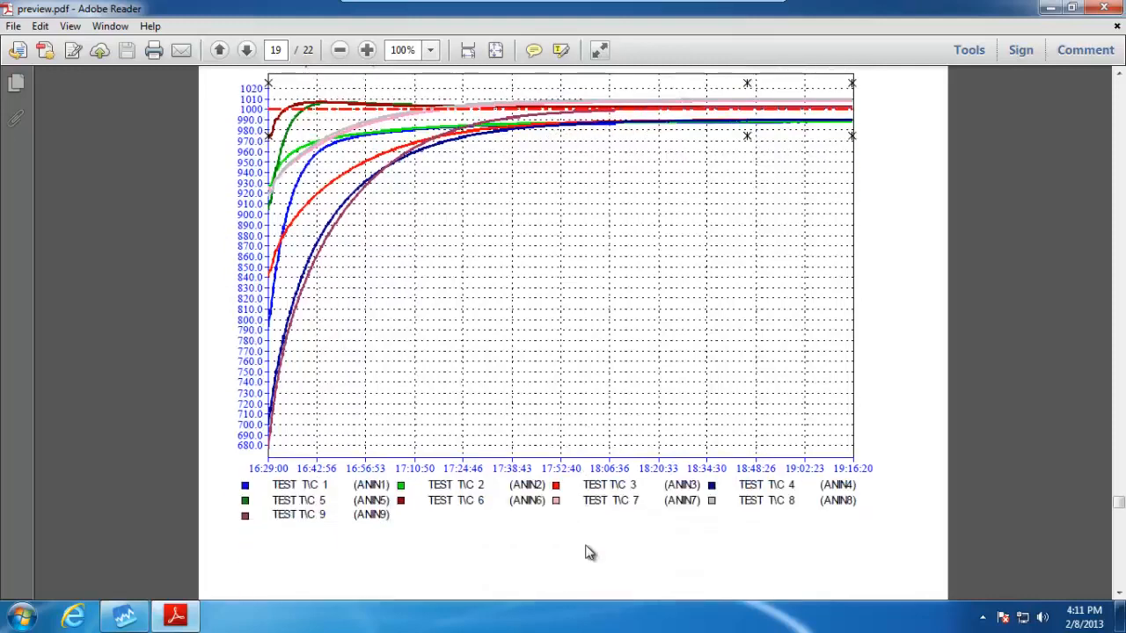
Review the trend charts for setpoints 1600 and 2200 on pages 20 and 21.
{"action": "scroll", "coordinate": [588, 553], "scroll_direction": "down", "scroll_amount": 20}
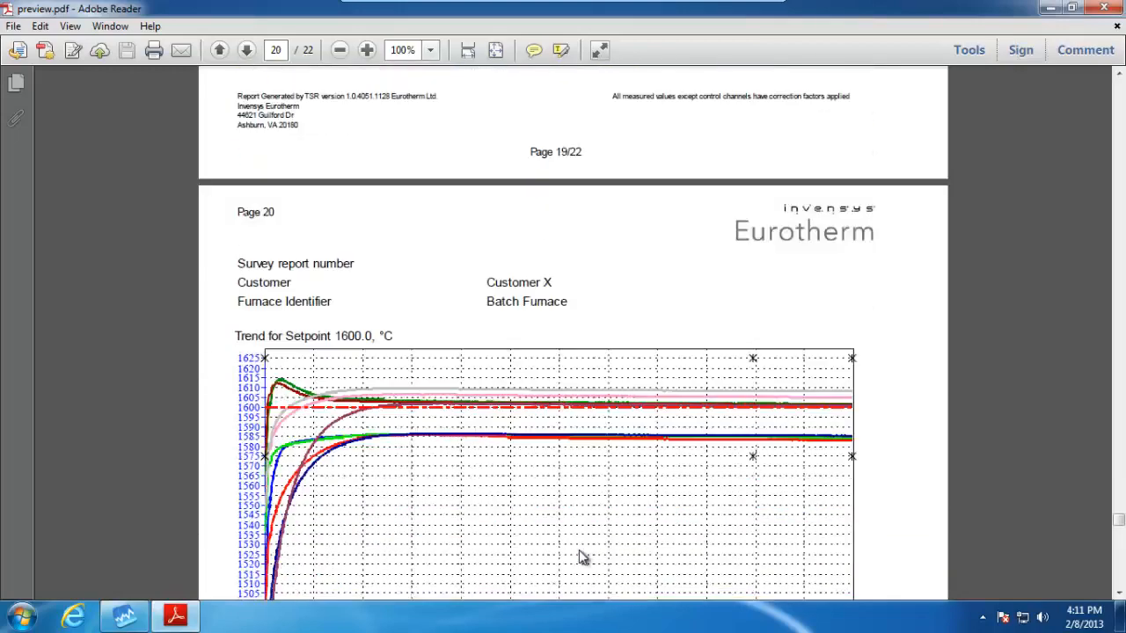
{"action": "scroll", "coordinate": [581, 557], "scroll_direction": "down", "scroll_amount": 1}
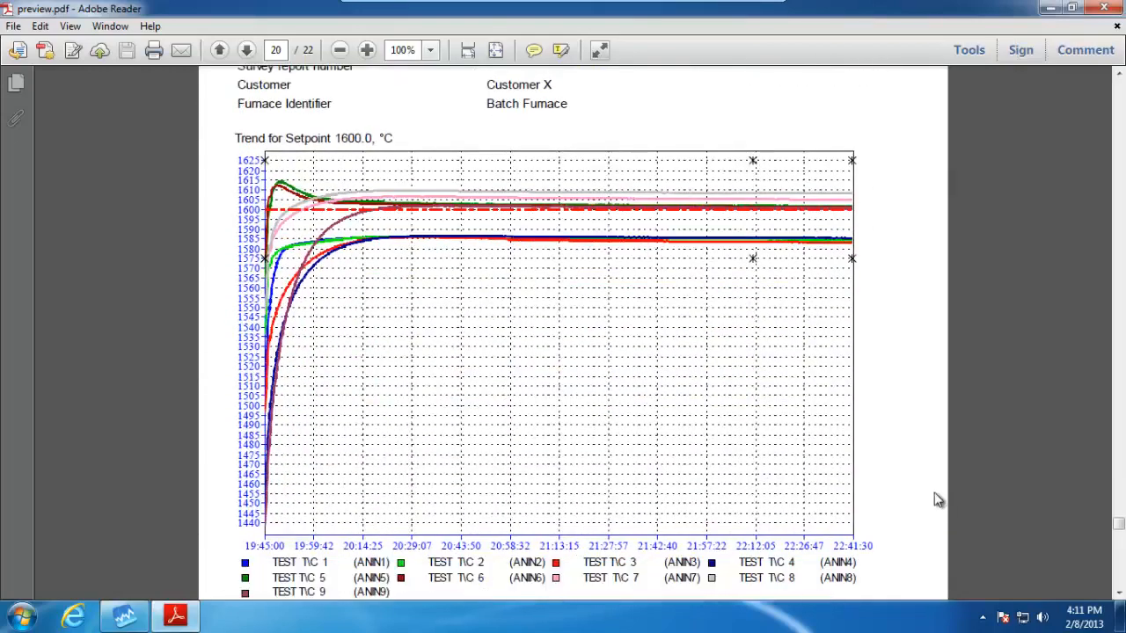
{"action": "scroll", "coordinate": [829, 510], "scroll_direction": "down", "scroll_amount": 11}
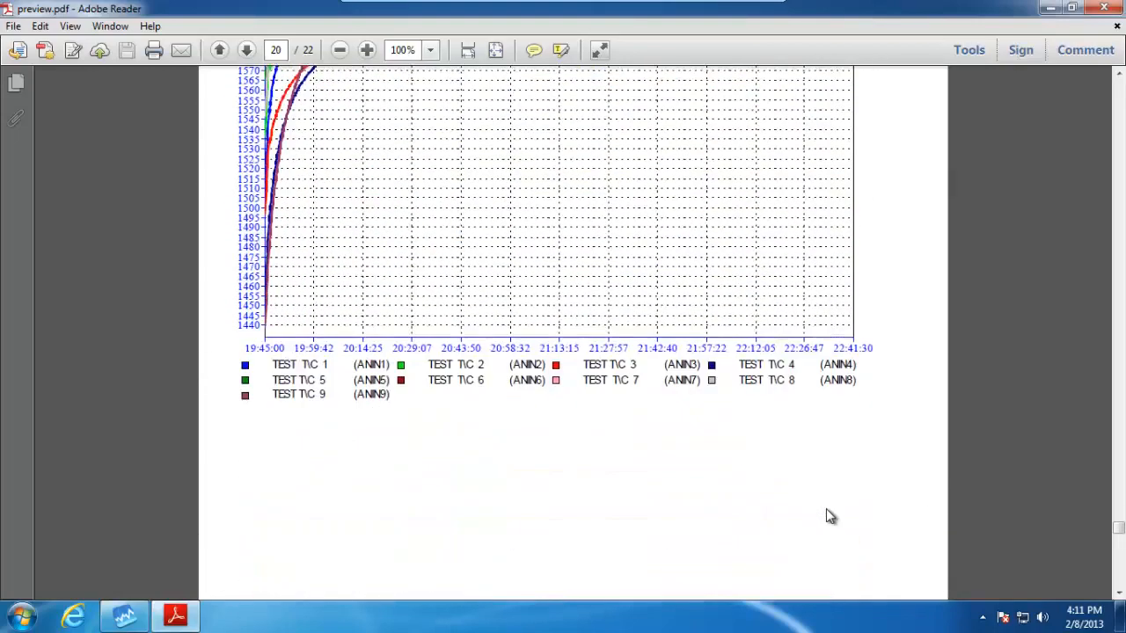
{"action": "scroll", "coordinate": [826, 509], "scroll_direction": "down", "scroll_amount": 18}
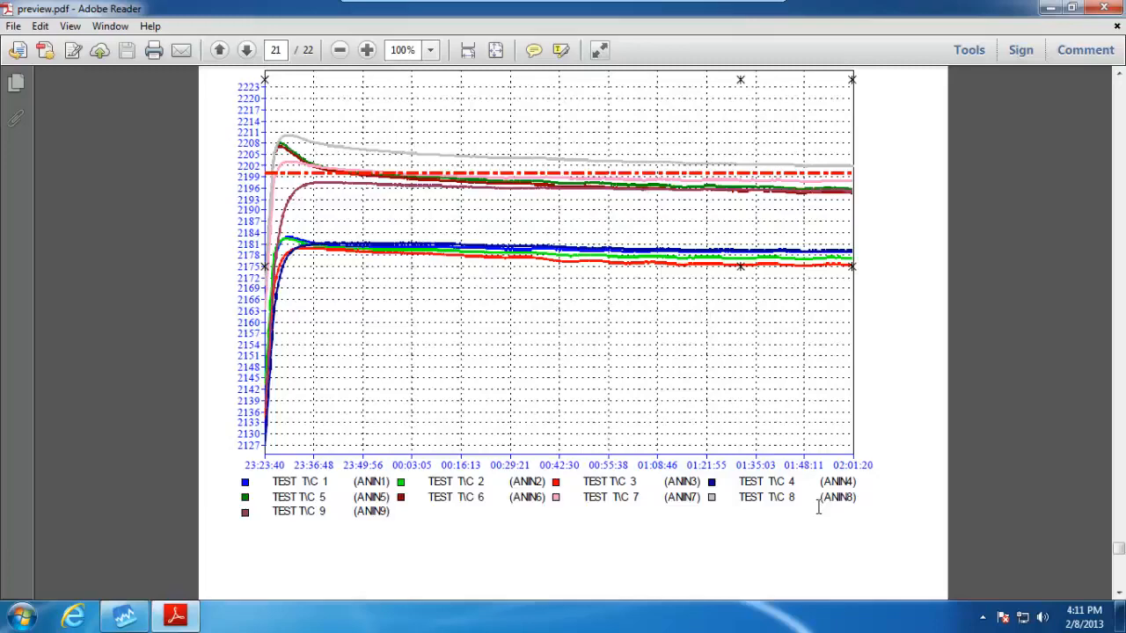
Examine the Summary Trend chart on page 22, covering the whole survey across all three setpoints.
{"action": "scroll", "coordinate": [819, 507], "scroll_direction": "down", "scroll_amount": 20}
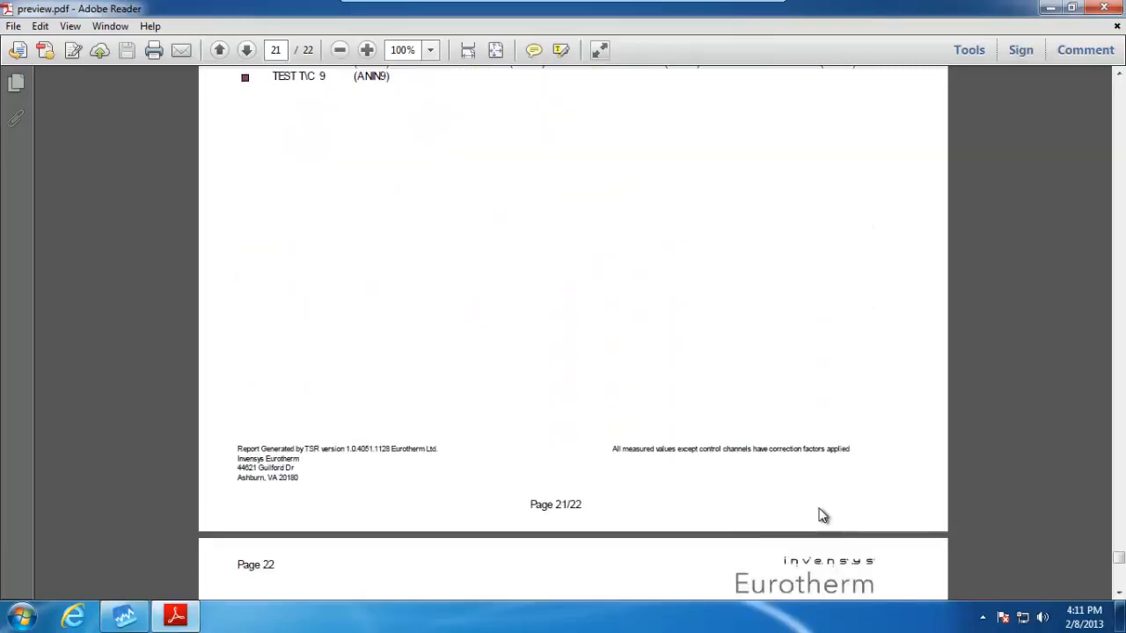
{"action": "scroll", "coordinate": [820, 515], "scroll_direction": "down", "scroll_amount": 1}
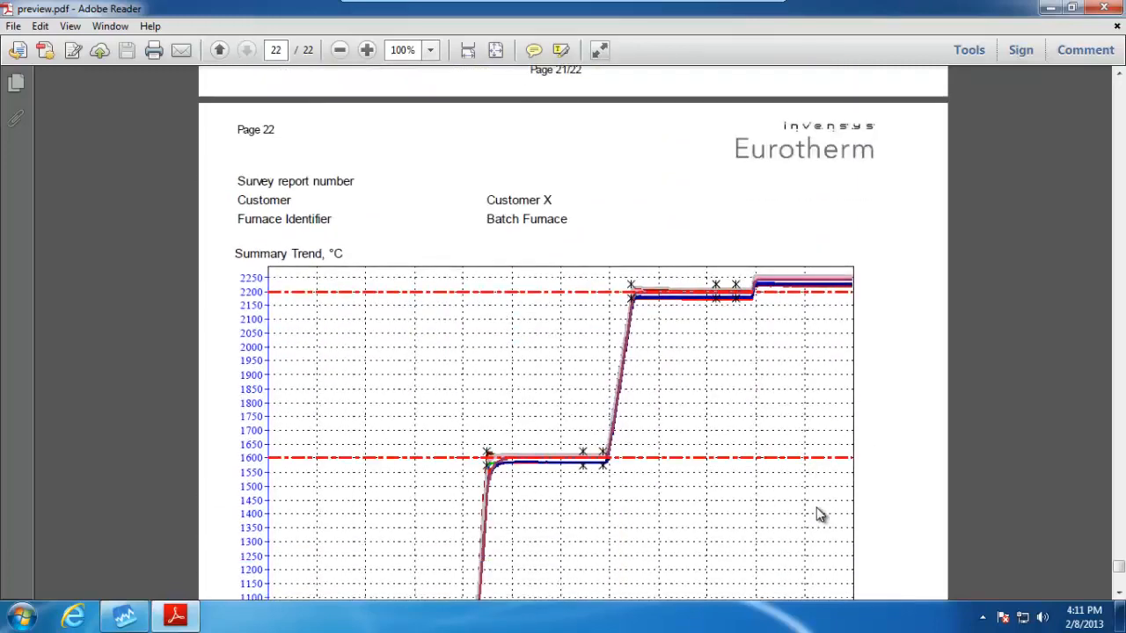
{"action": "scroll", "coordinate": [820, 514], "scroll_direction": "down", "scroll_amount": 3}
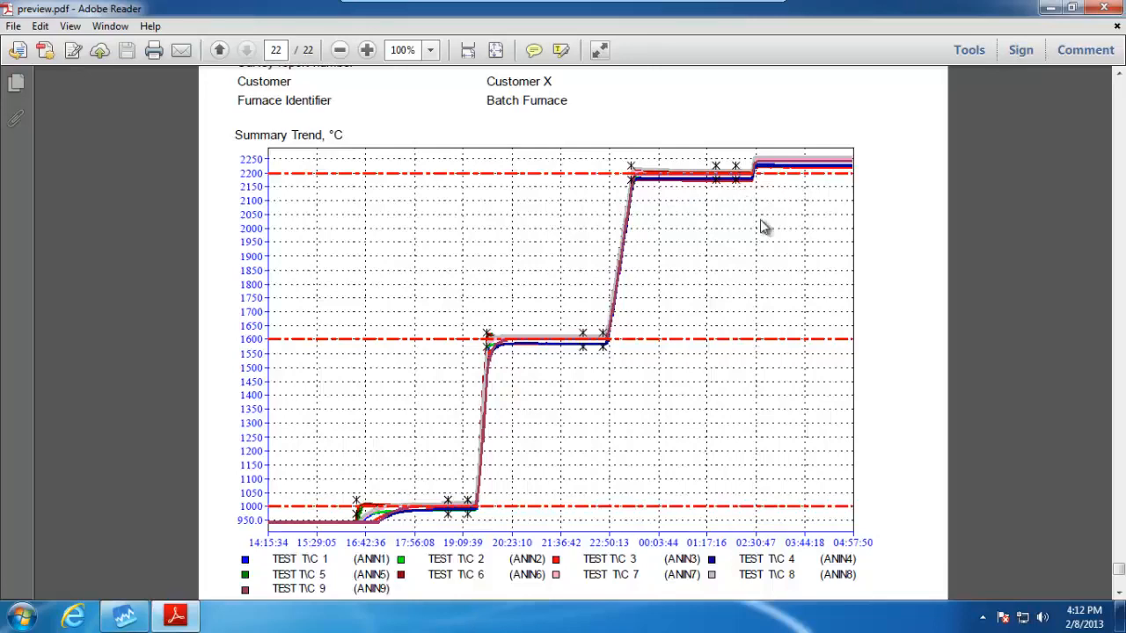
{"action": "scroll", "coordinate": [781, 305], "scroll_direction": "down", "scroll_amount": 1}
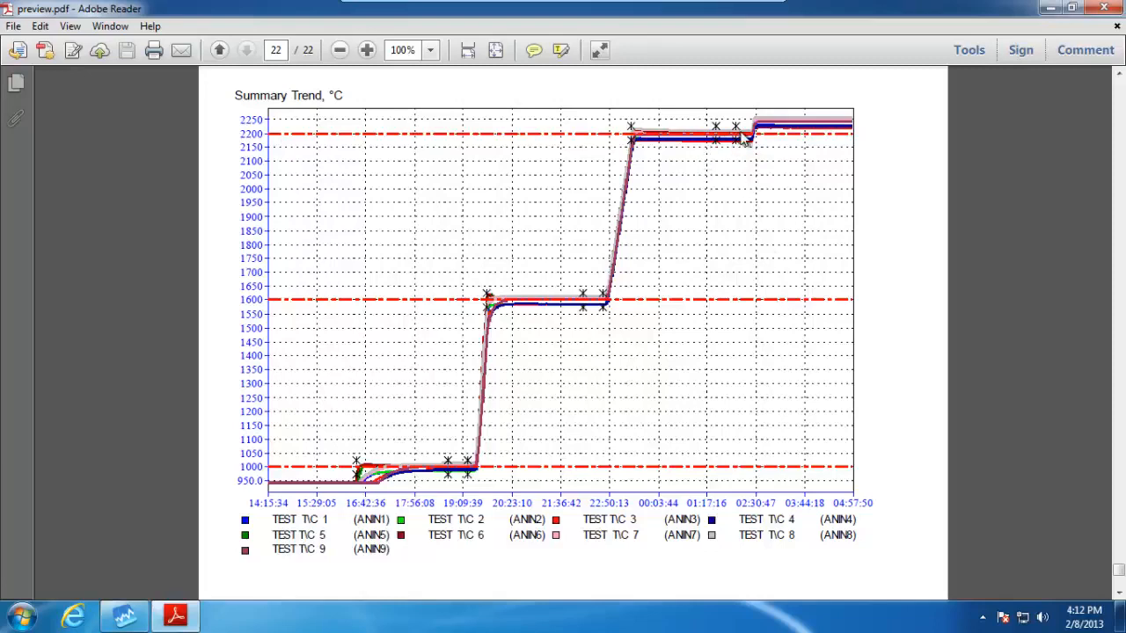
Compare the setpoint 2200 trend chart on page 21 with the Summary Trend chart on page 22.
{"action": "scroll", "coordinate": [753, 220], "scroll_direction": "up", "scroll_amount": 15}
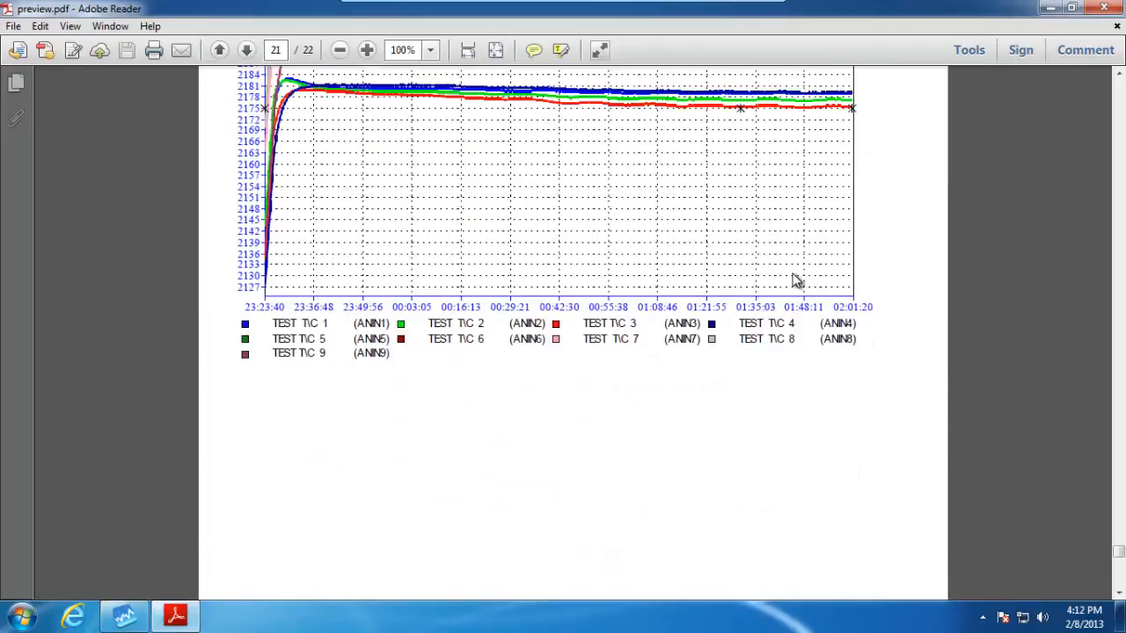
{"action": "scroll", "coordinate": [797, 282], "scroll_direction": "up", "scroll_amount": 5}
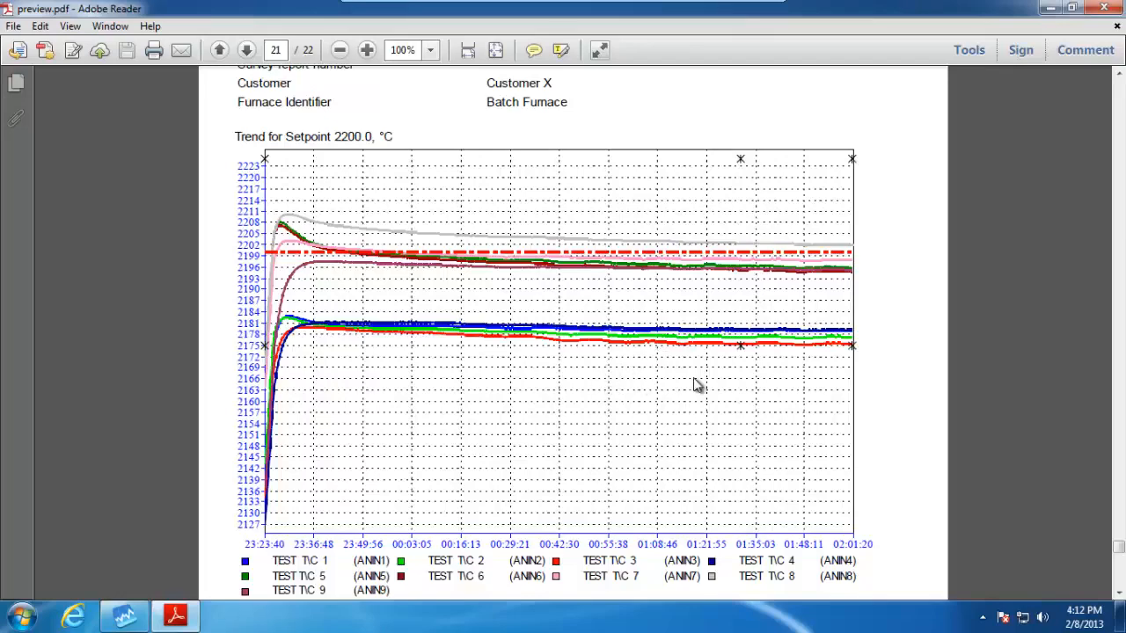
{"action": "scroll", "coordinate": [717, 400], "scroll_direction": "down", "scroll_amount": 5}
{"action": "scroll", "coordinate": [717, 401], "scroll_direction": "down", "scroll_amount": 10}
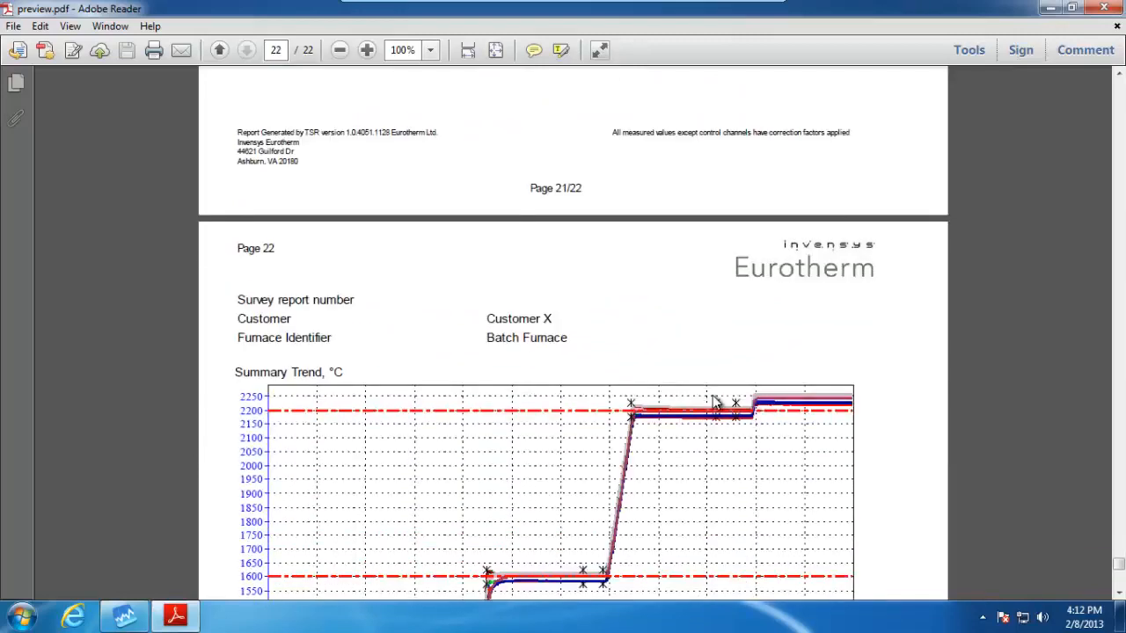
{"action": "scroll", "coordinate": [715, 406], "scroll_direction": "up", "scroll_amount": 10}
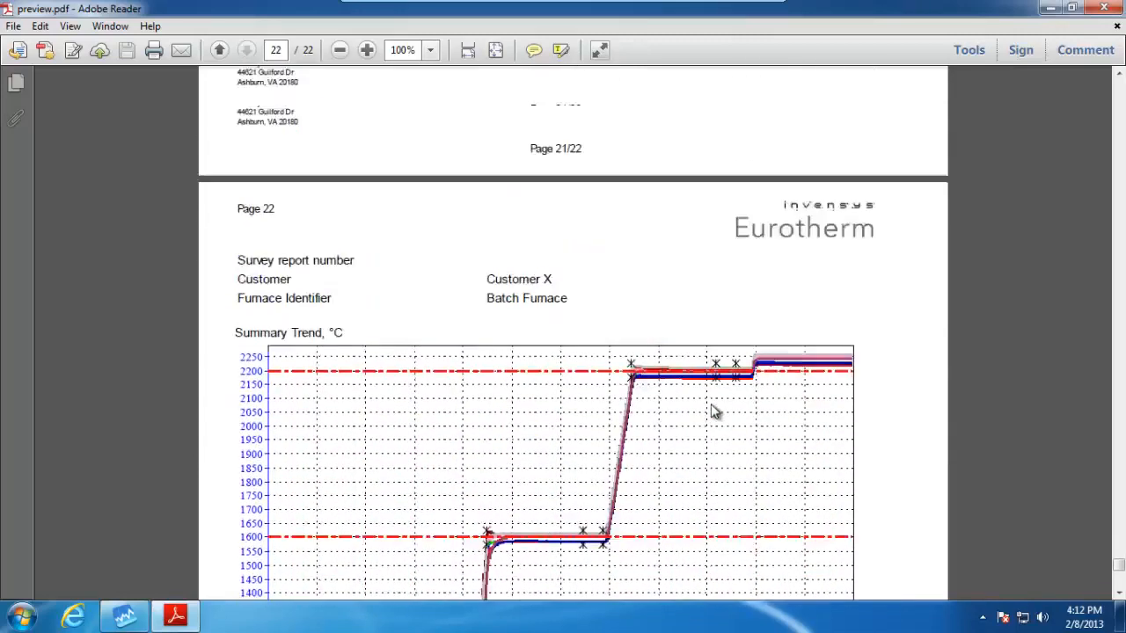
{"action": "scroll", "coordinate": [717, 405], "scroll_direction": "up", "scroll_amount": 4}
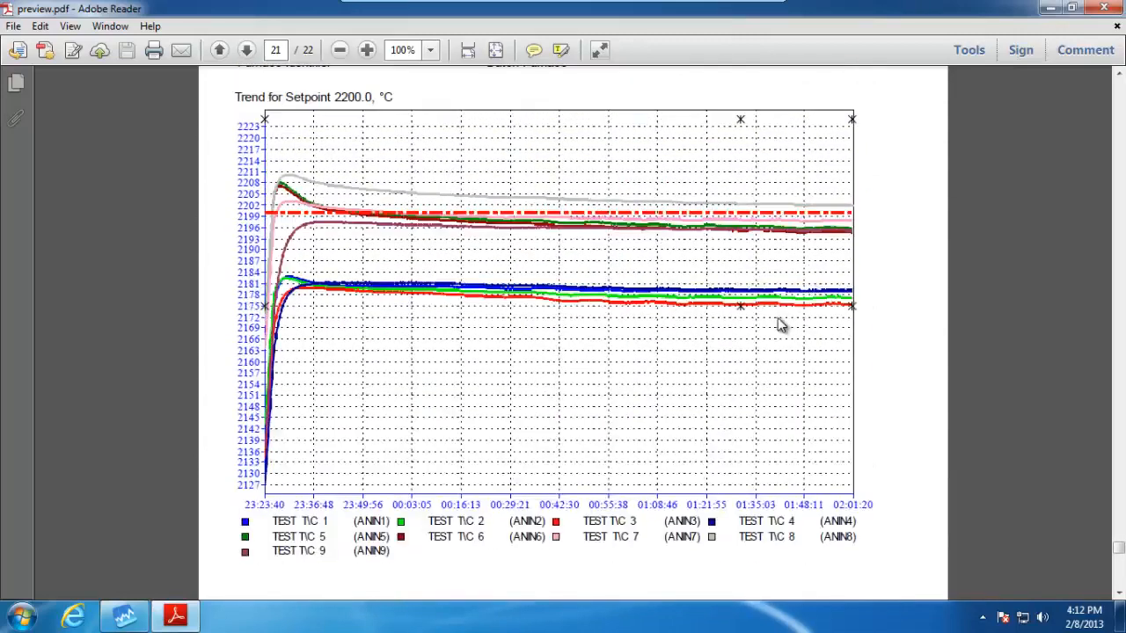
{"action": "scroll", "coordinate": [827, 352], "scroll_direction": "down", "scroll_amount": 5}
{"action": "scroll", "coordinate": [775, 404], "scroll_direction": "down", "scroll_amount": 10}
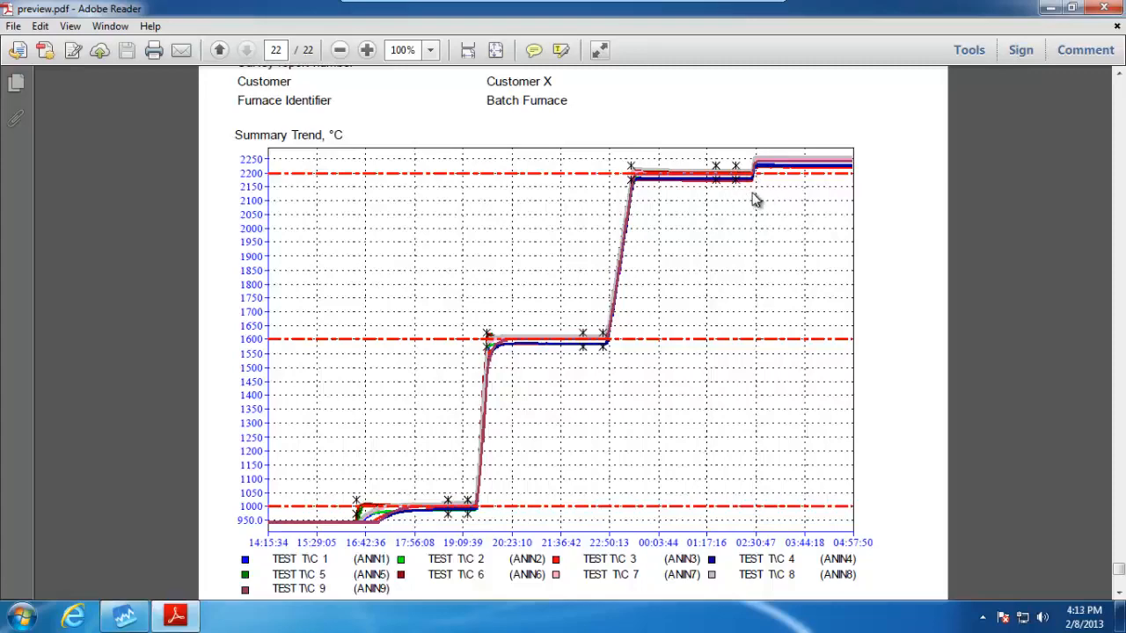
{"action": "scroll", "coordinate": [729, 244], "scroll_direction": "up", "scroll_amount": 3}
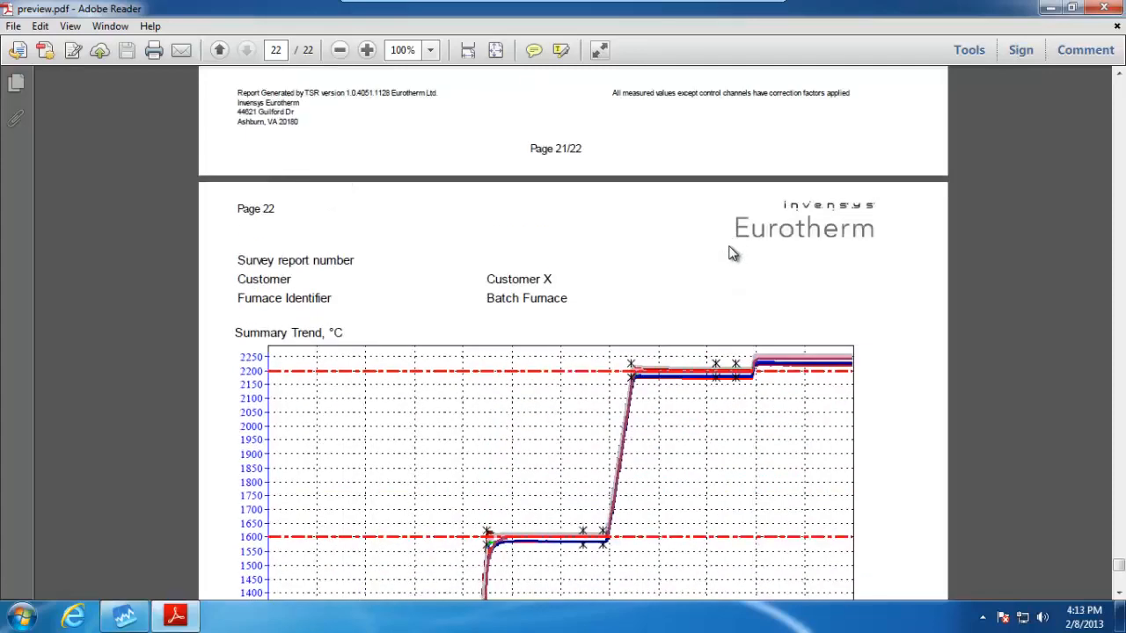
{"action": "scroll", "coordinate": [730, 254], "scroll_direction": "up", "scroll_amount": 10}
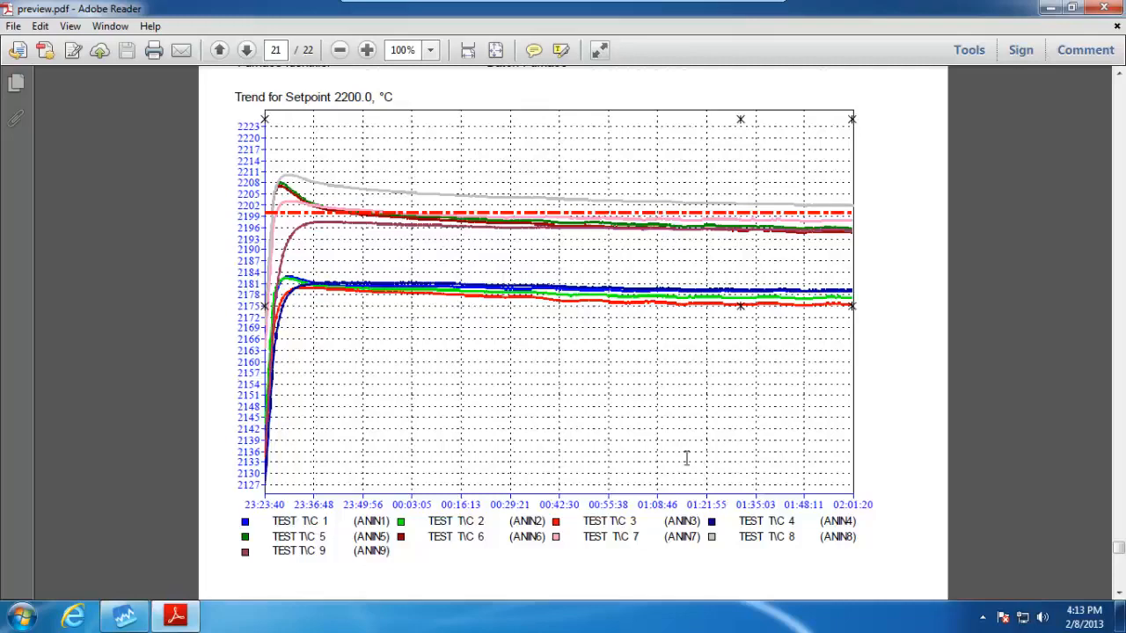
{"action": "scroll", "coordinate": [686, 457], "scroll_direction": "down", "scroll_amount": 10}
{"action": "scroll", "coordinate": [681, 443], "scroll_direction": "down", "scroll_amount": 2}
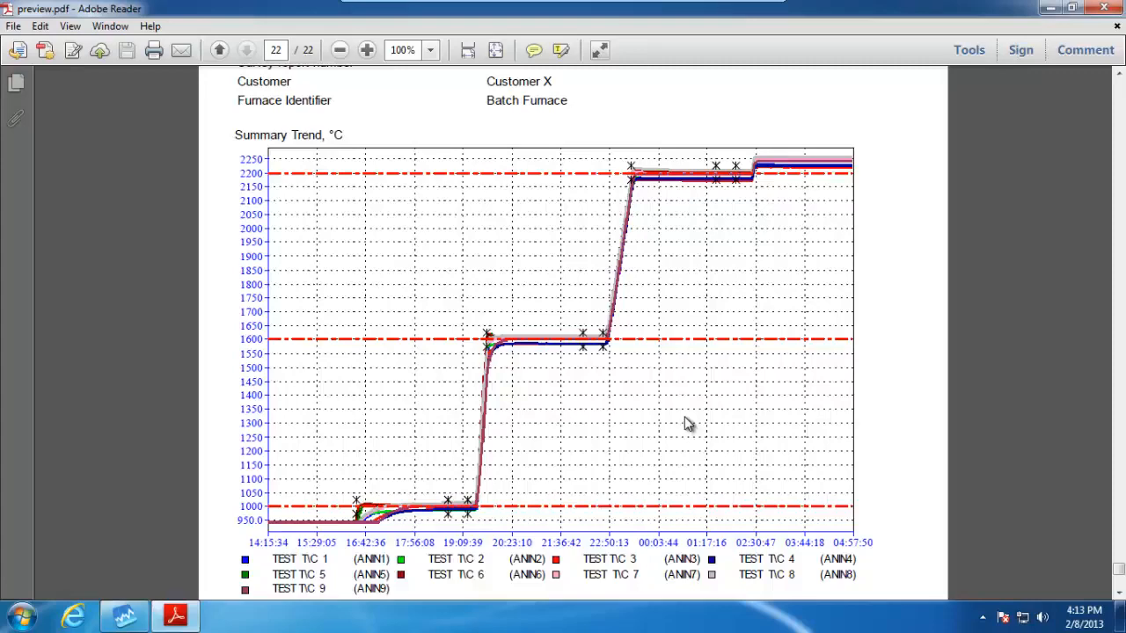
{"action": "key", "text": "Num_Lock"}
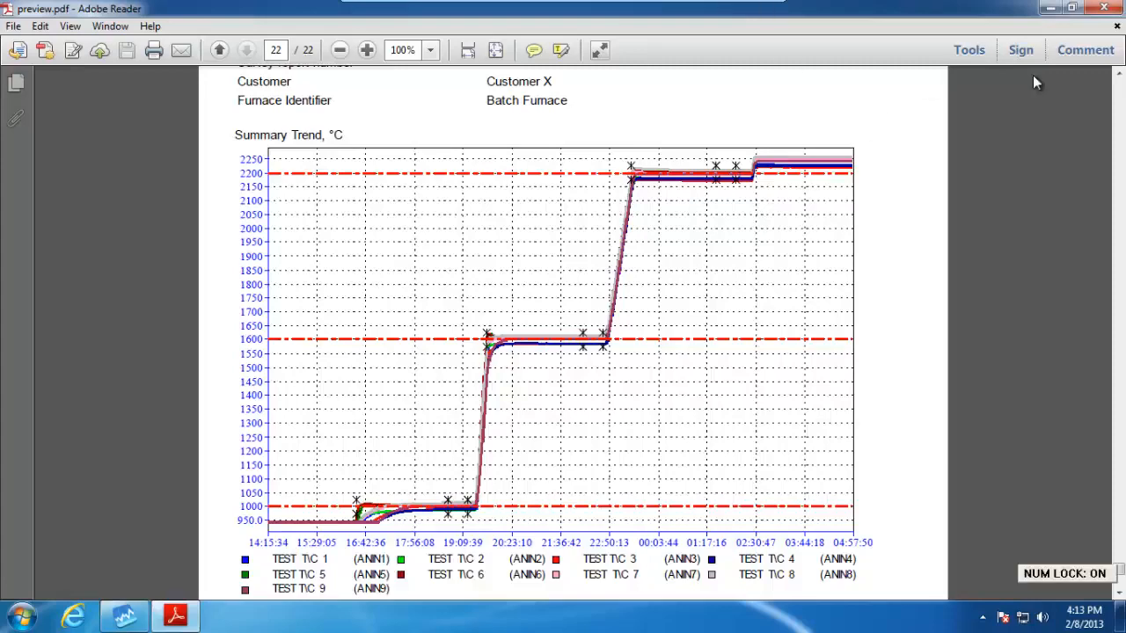
Close the PDF preview and exit Thermal Survey Report, saving the changes.
{"action": "left_click", "coordinate": [1113, 8]}
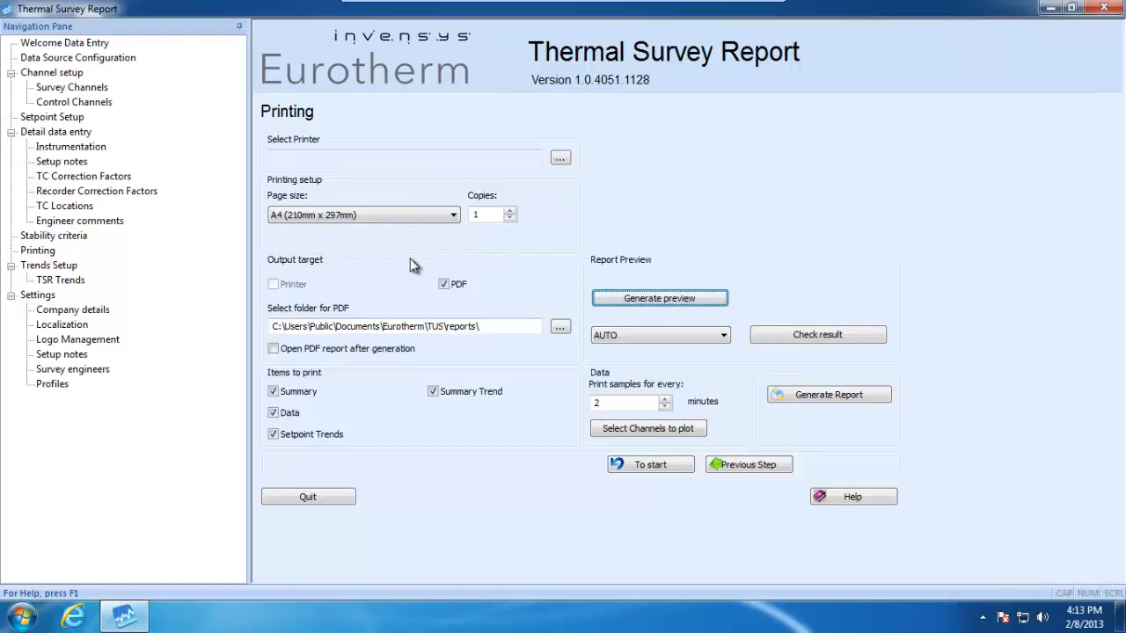
{"action": "left_click", "coordinate": [1105, 9]}
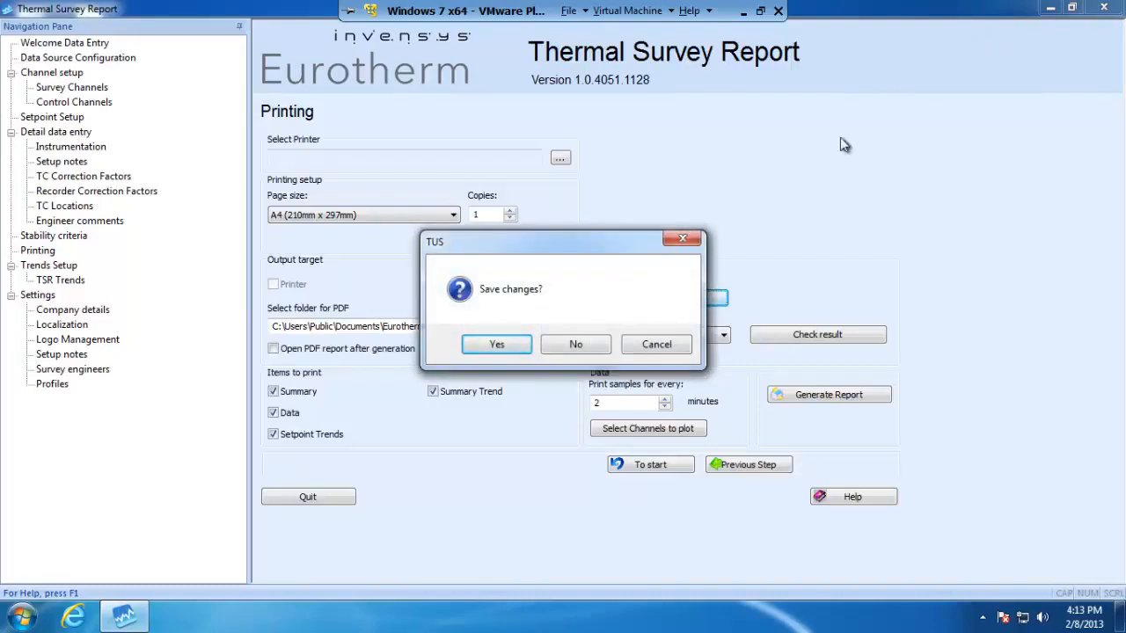
{"action": "left_click", "coordinate": [497, 345]}
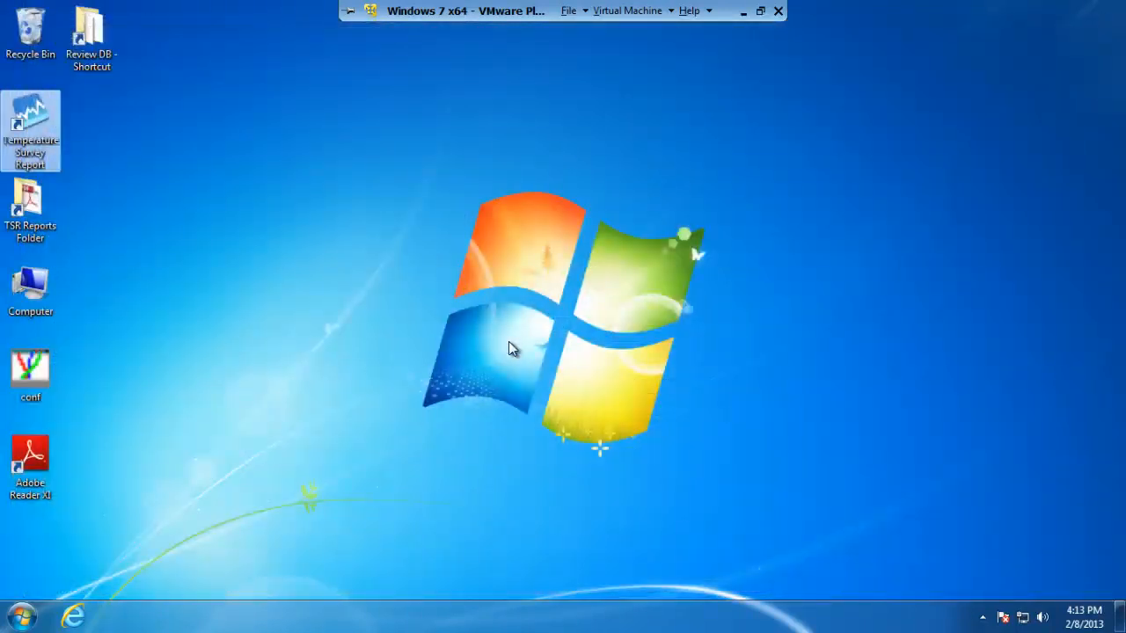